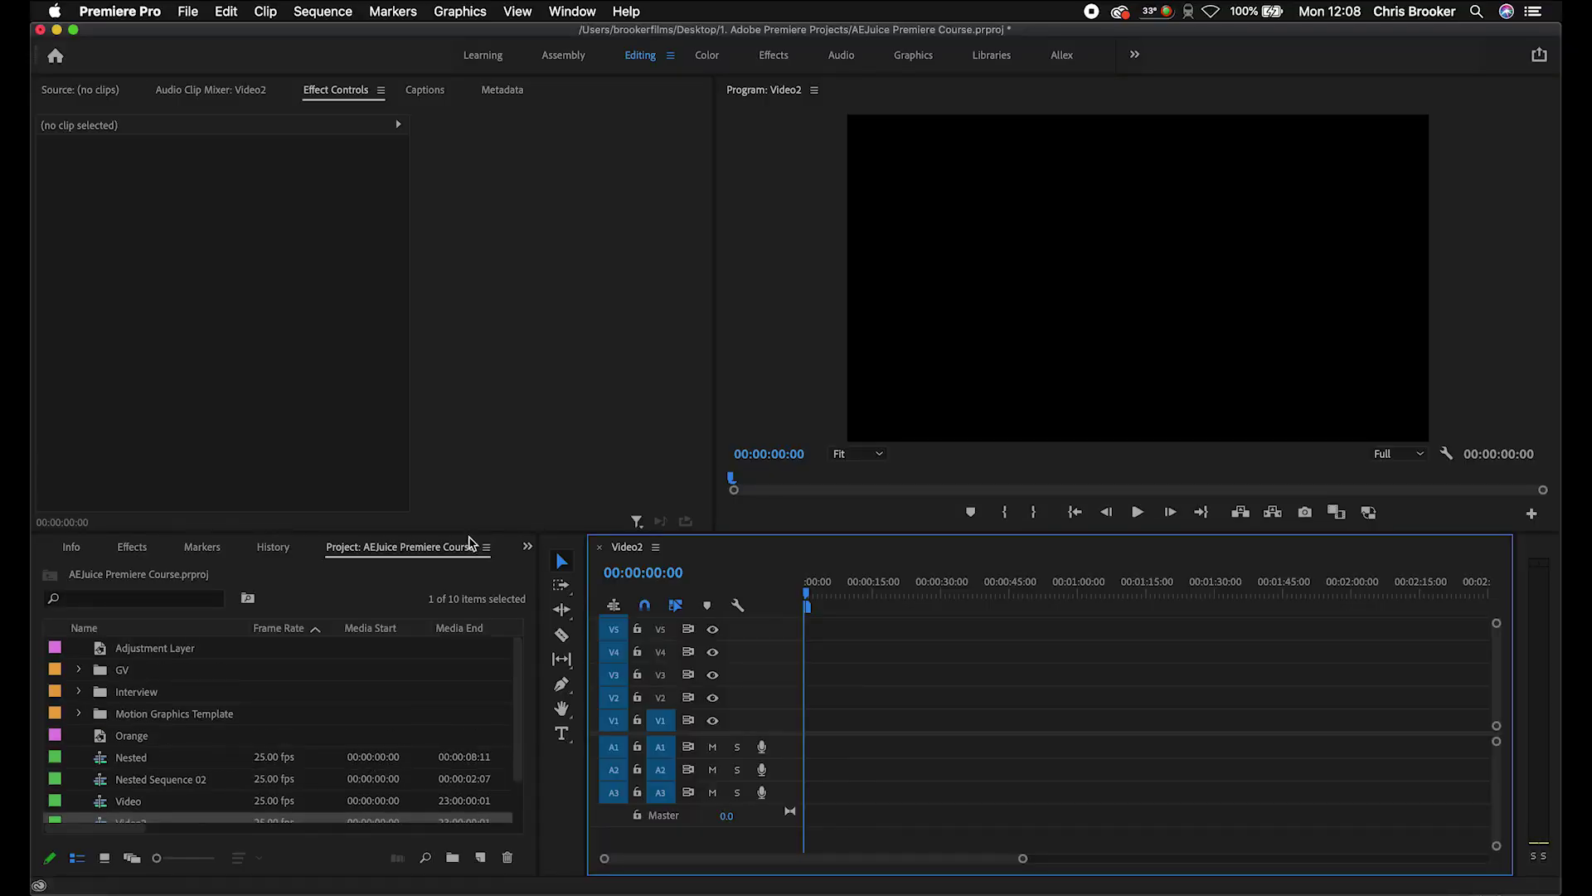
Import A007_C128_0304HH_001.R3D from BrookerFilms M1 > Footage via Media Browser and place it on V1.
left_click(527, 547)
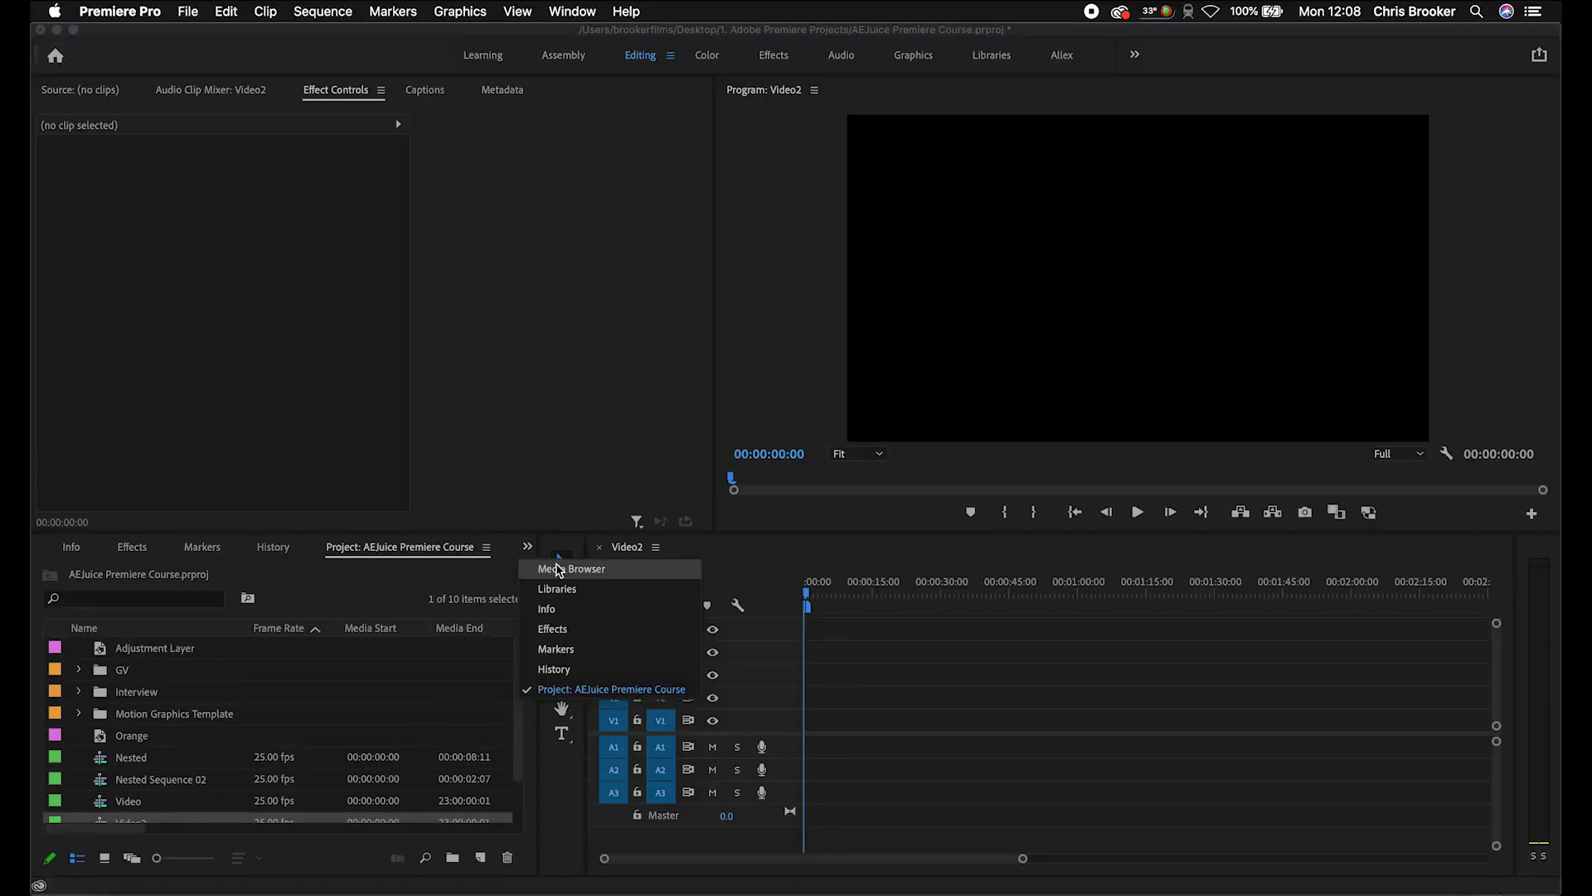
left_click(560, 570)
left_click(120, 634)
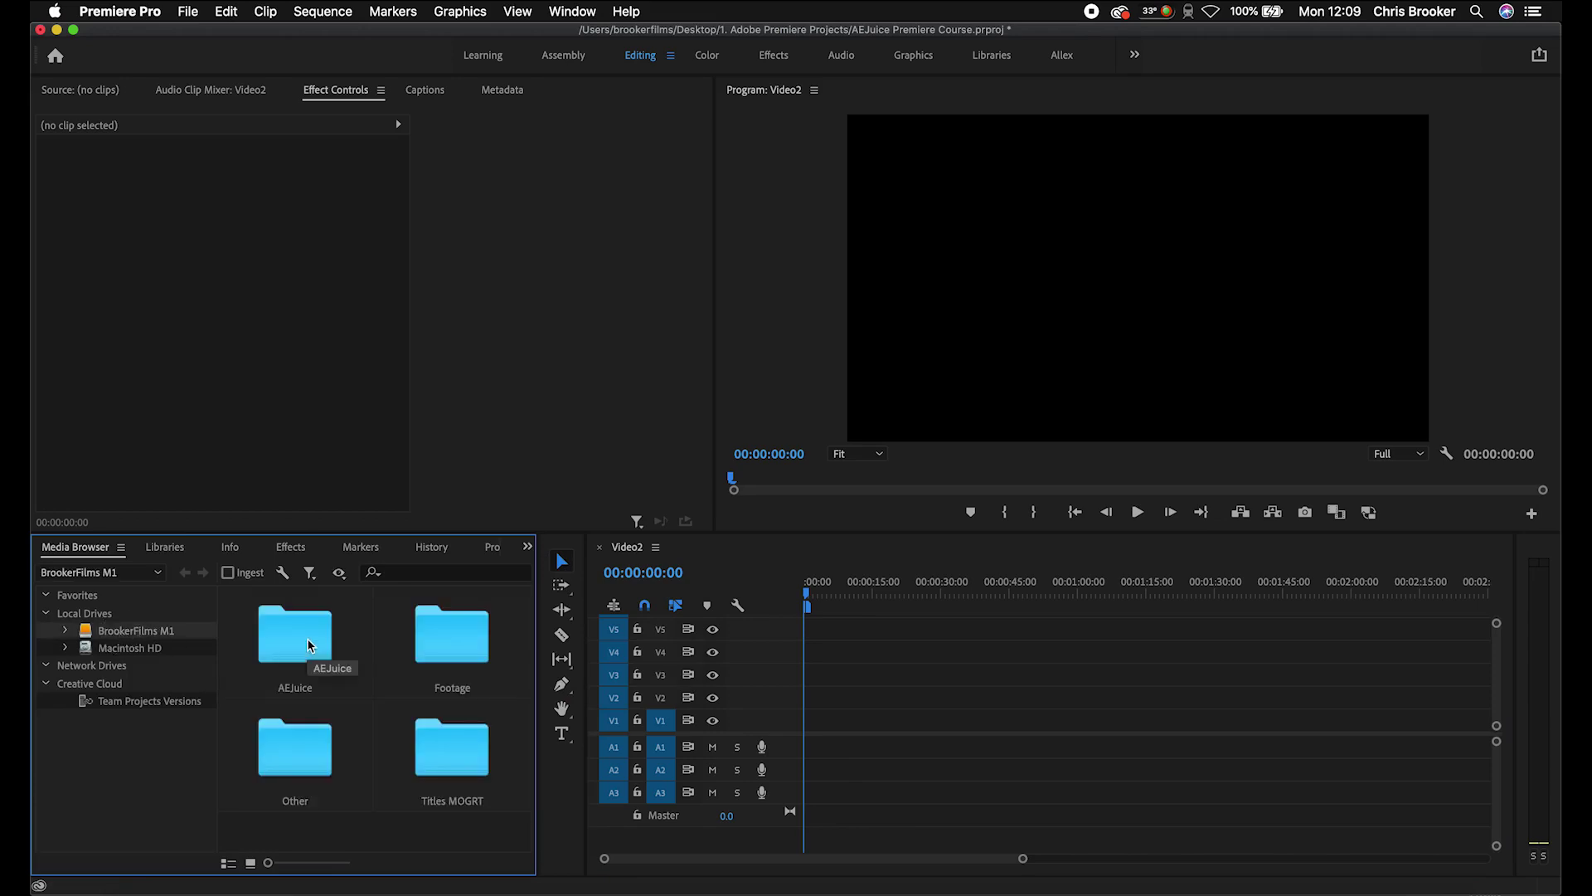
double_click(448, 628)
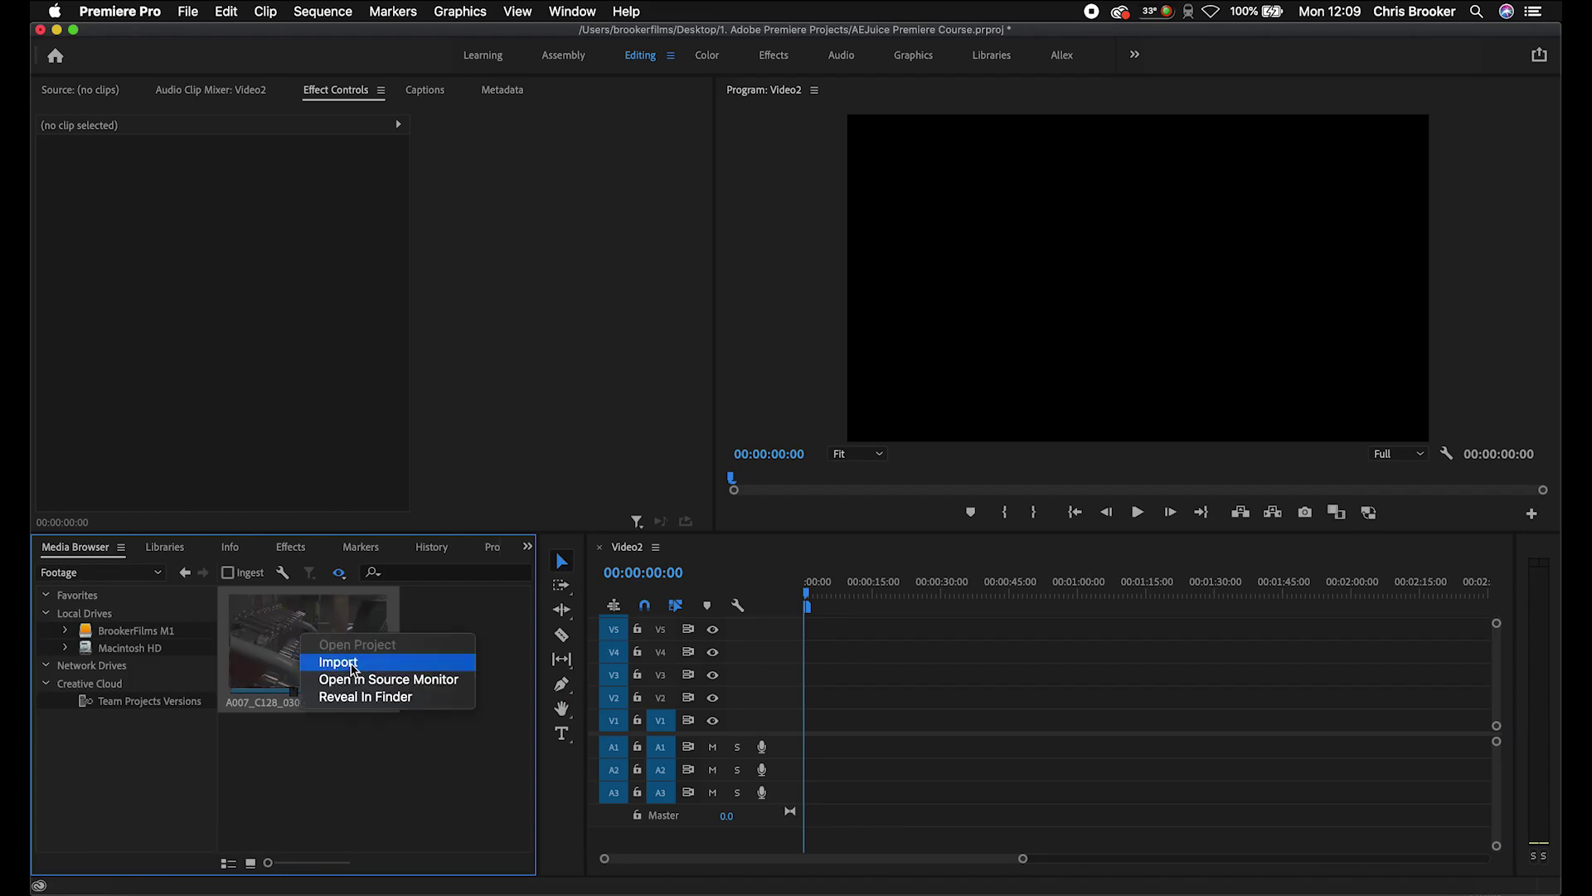
left_click(355, 668)
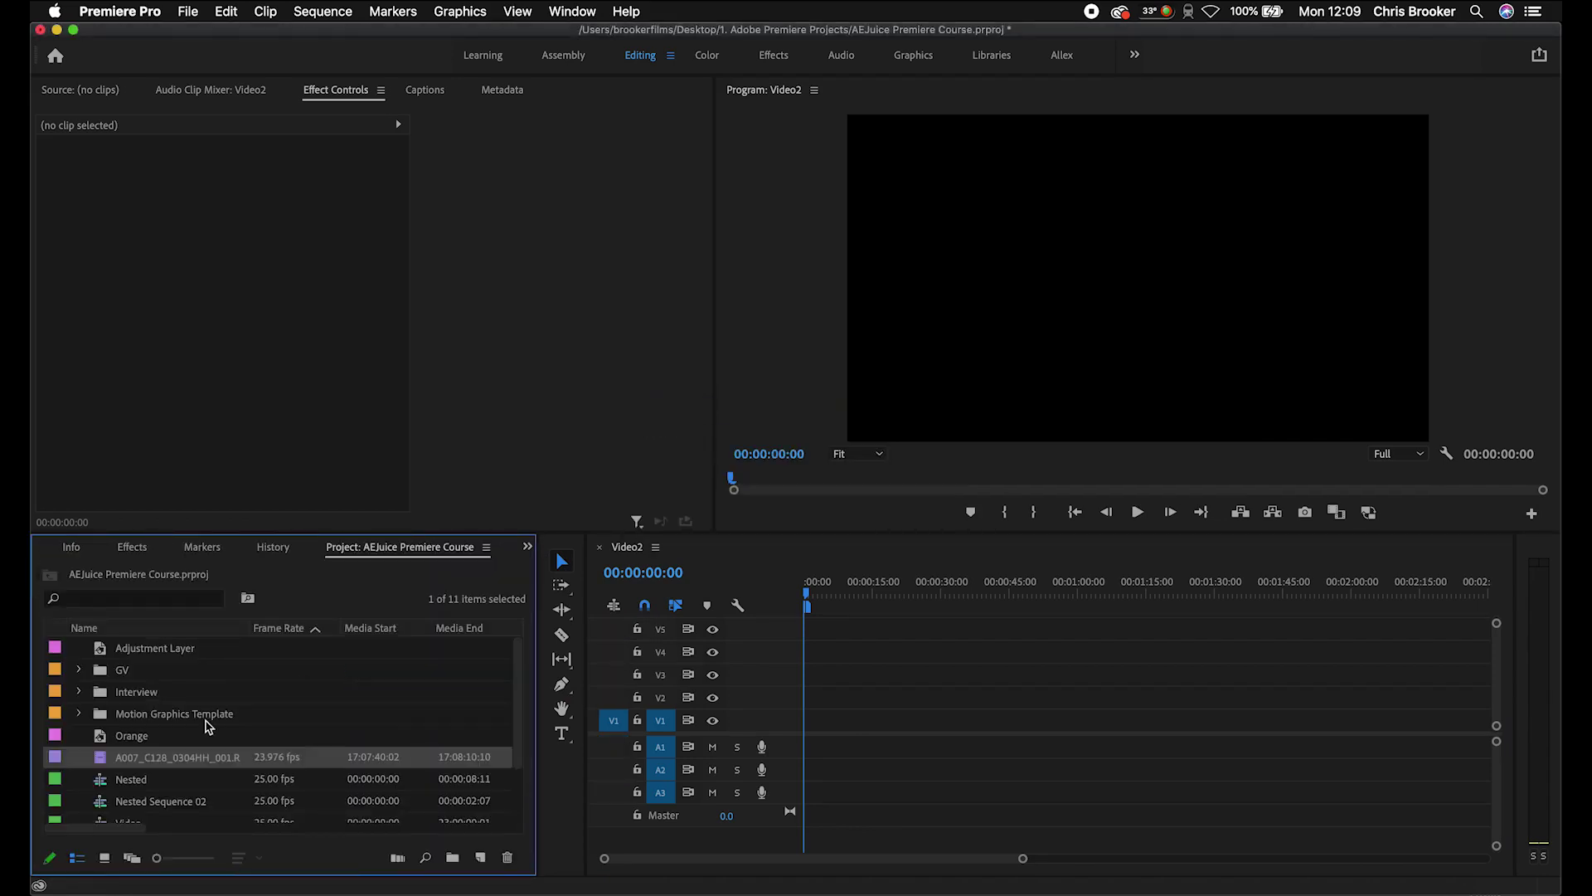
left_click_drag(794, 727, 796, 726)
left_click(948, 501)
Play back the Video2 sequence from around 6–7 seconds to review the gym clip.
left_click_drag(849, 600, 869, 598)
key("space")
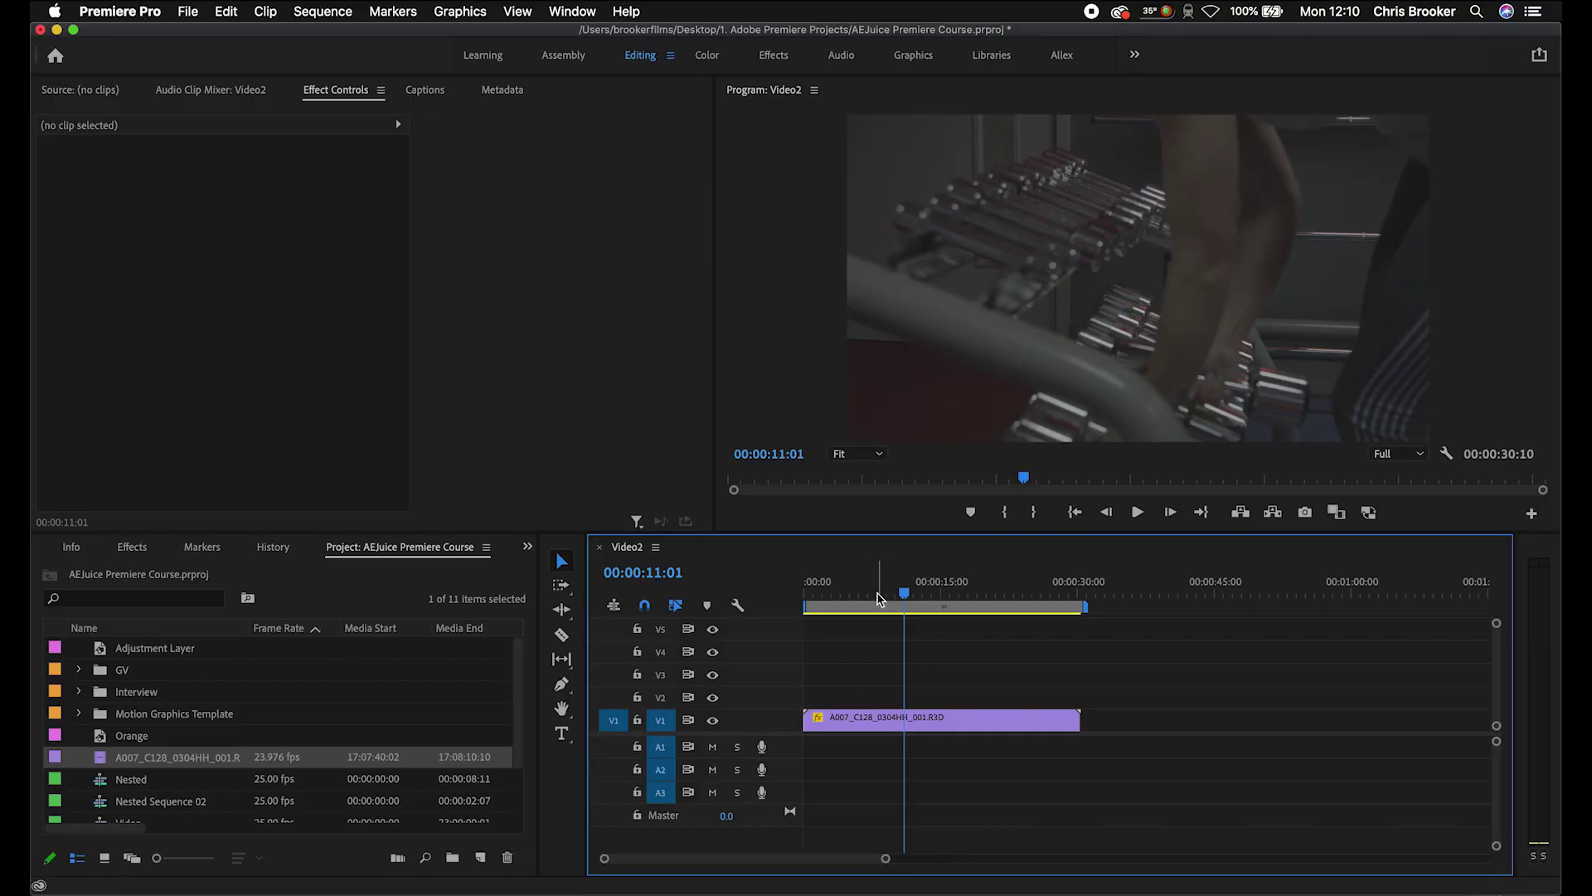
left_click(873, 595)
key("space")
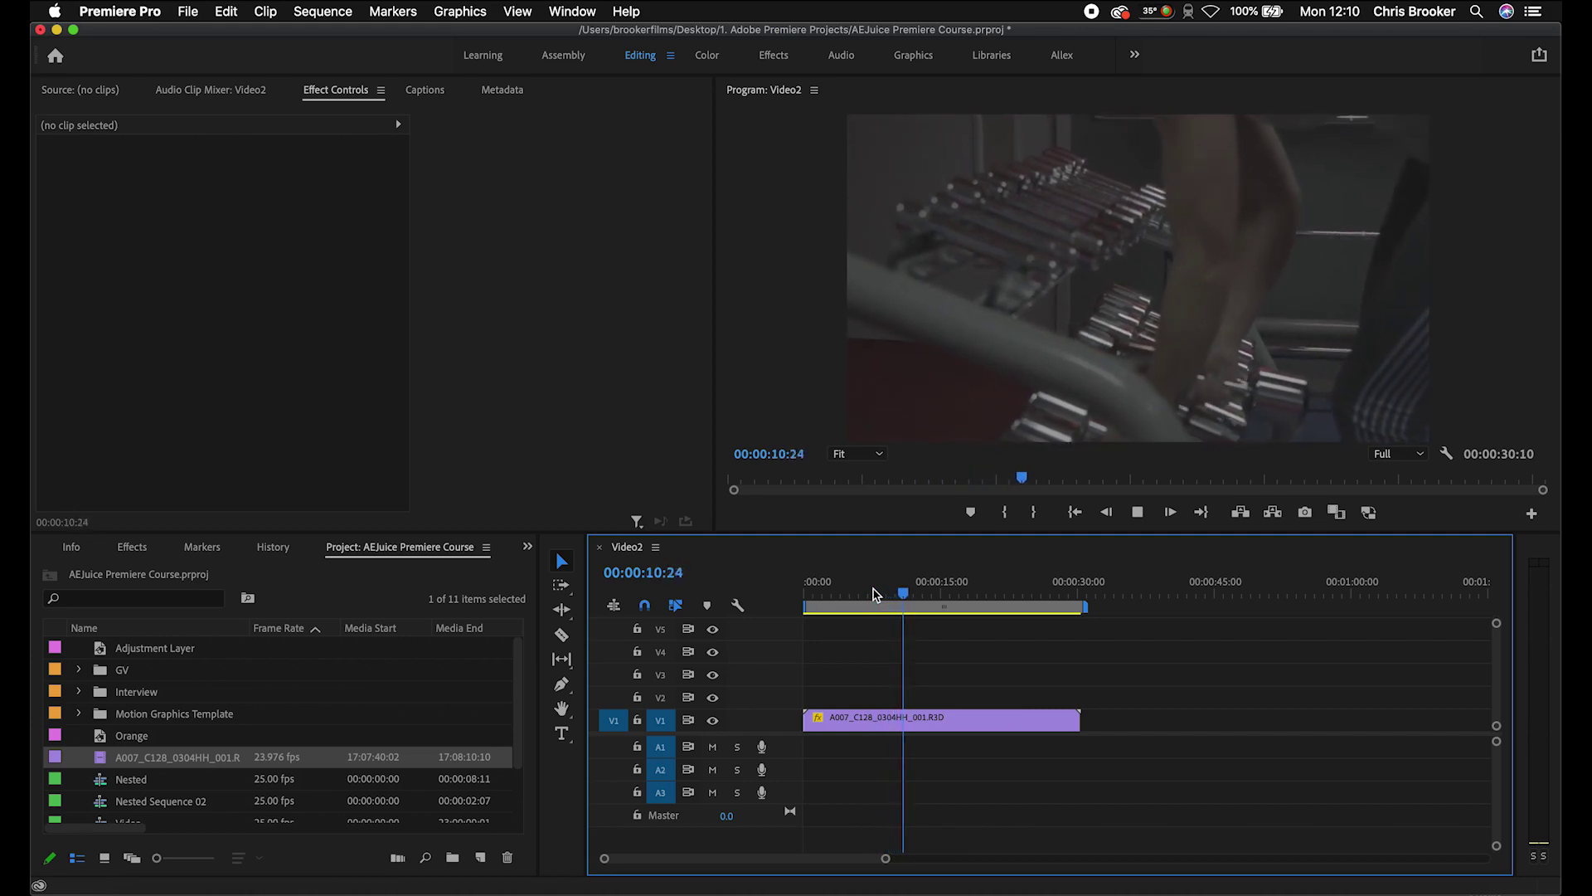
key("space")
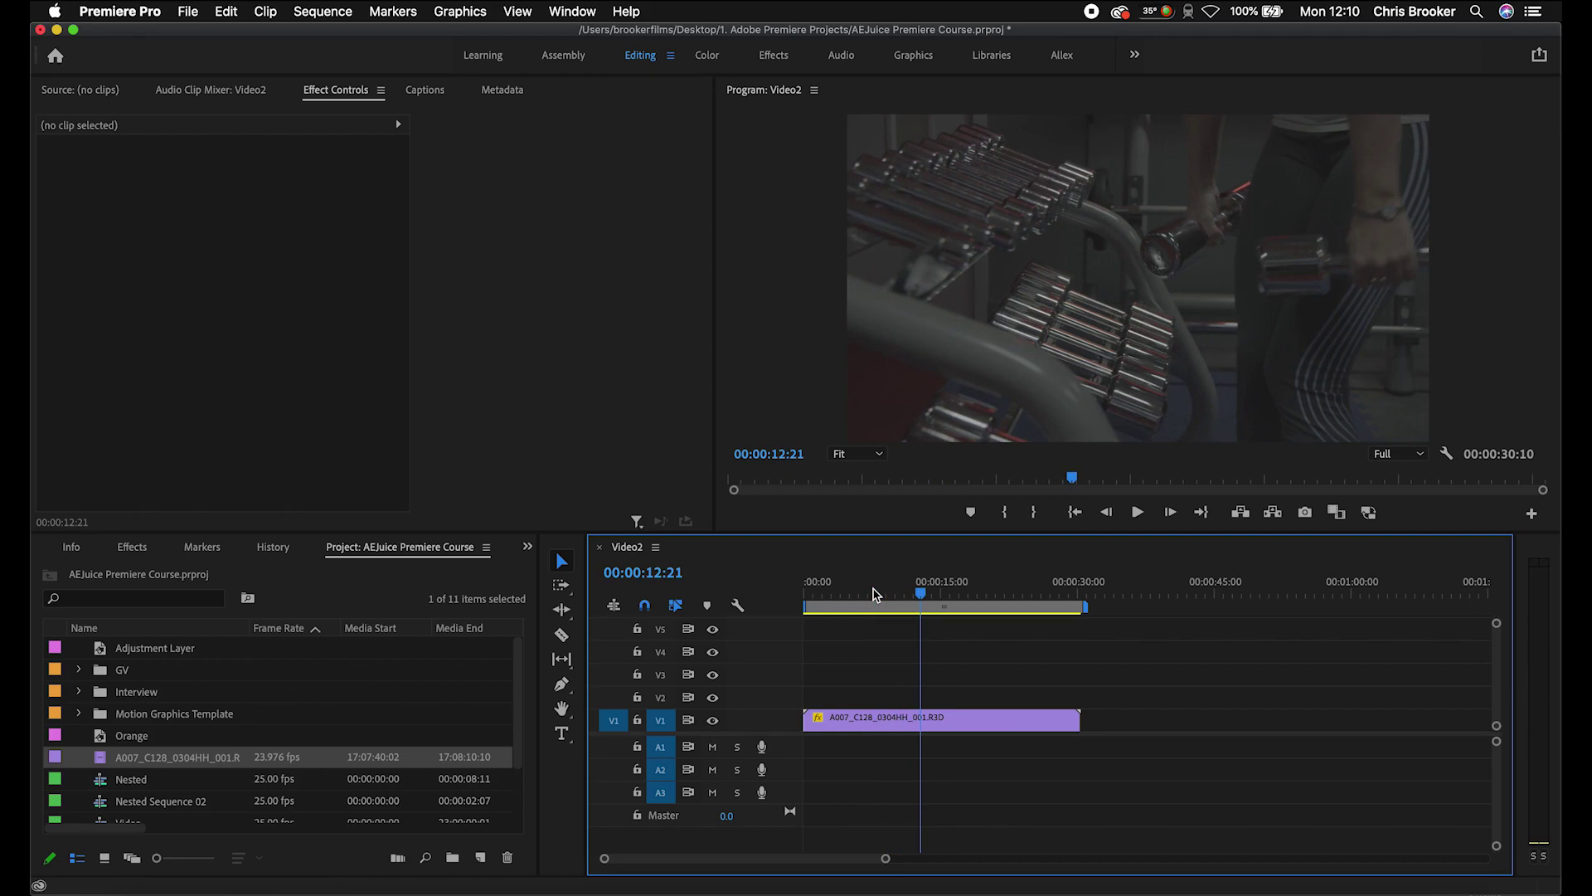
Set the V1 gym clip's speed to 200% in Speed/Duration.
left_click_drag(873, 594, 877, 594)
left_click(913, 722)
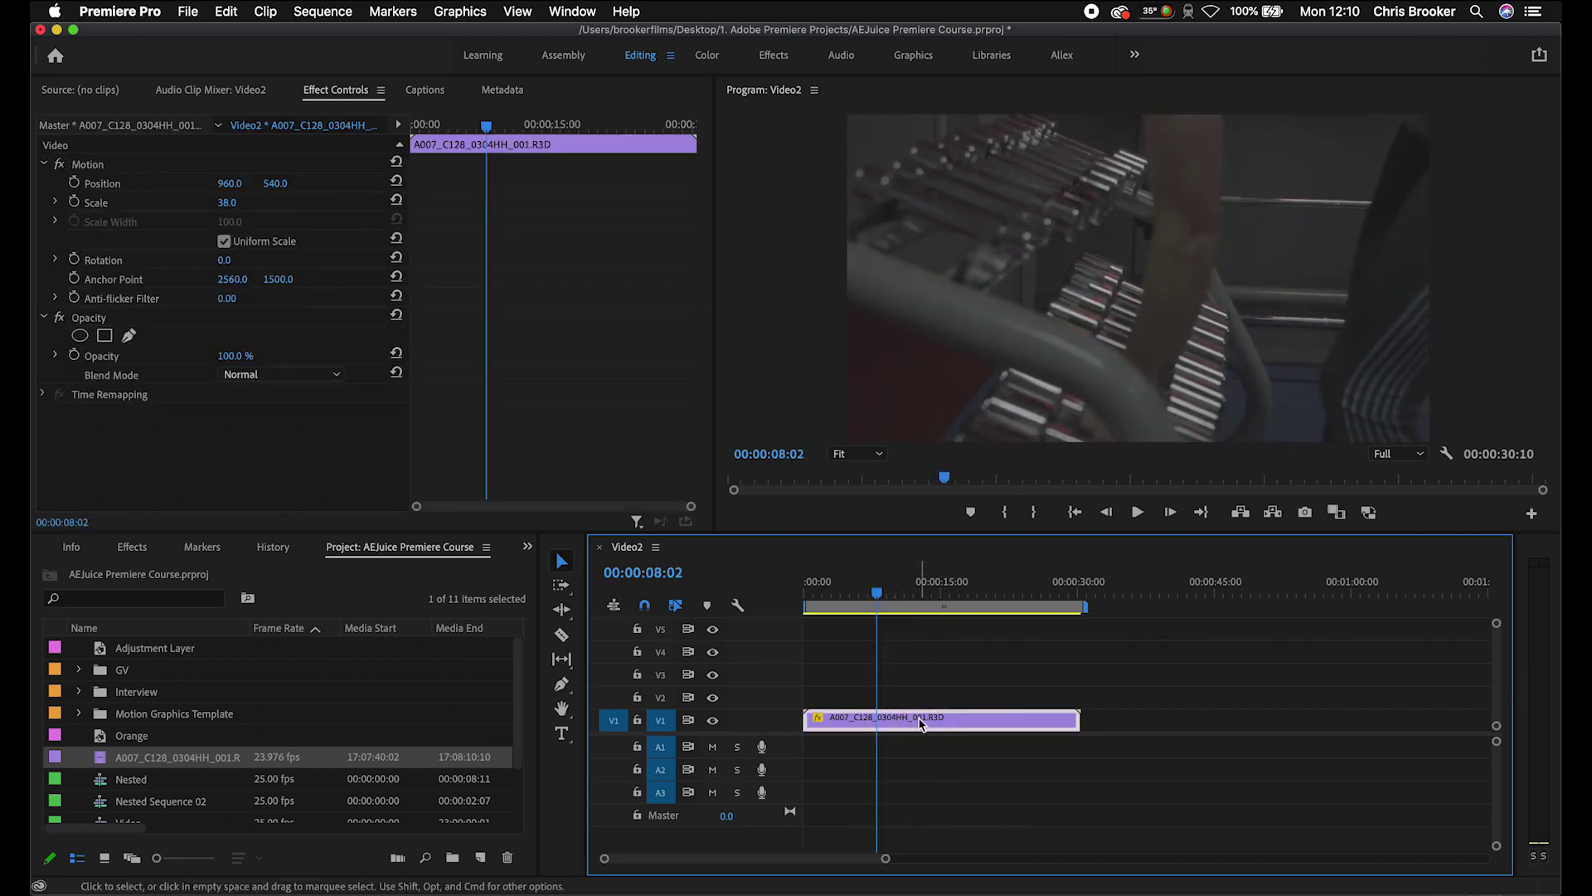
right_click(920, 723)
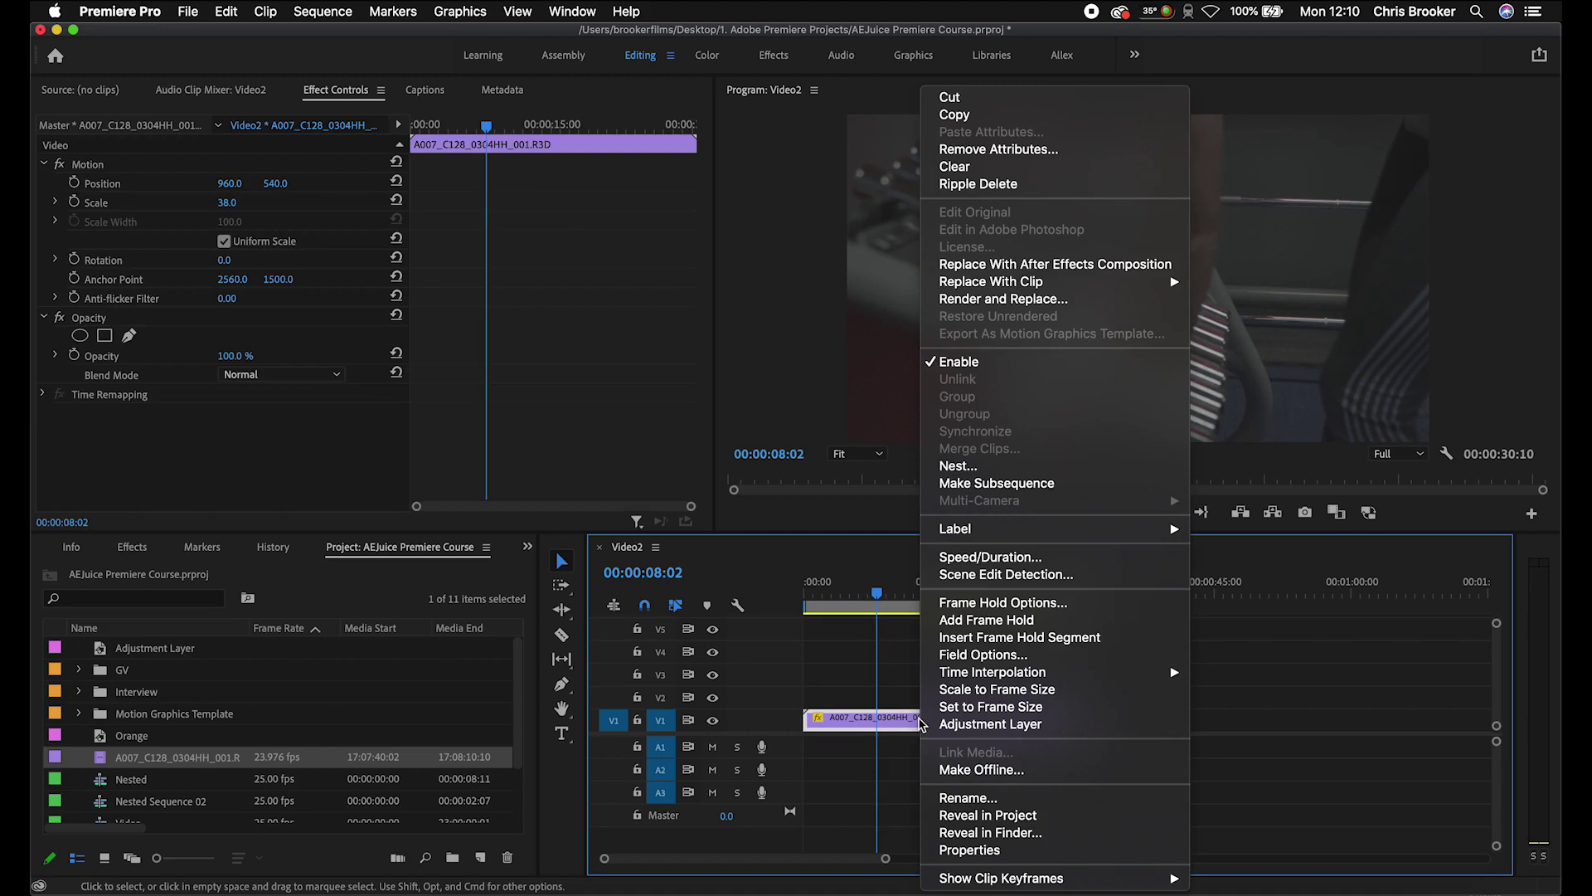
left_click(993, 558)
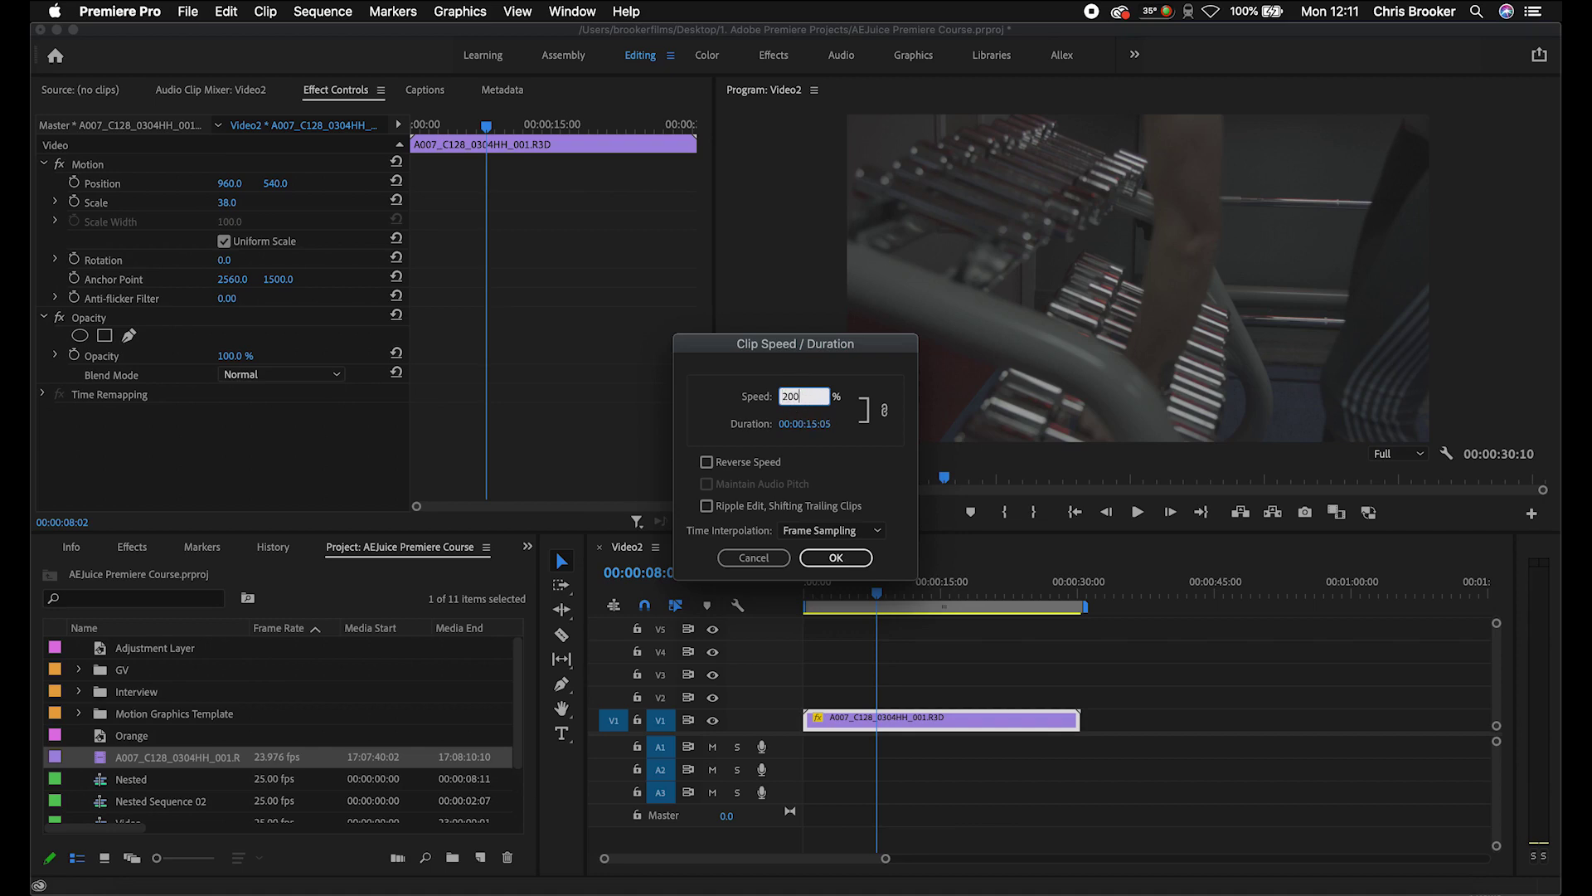
key("Return")
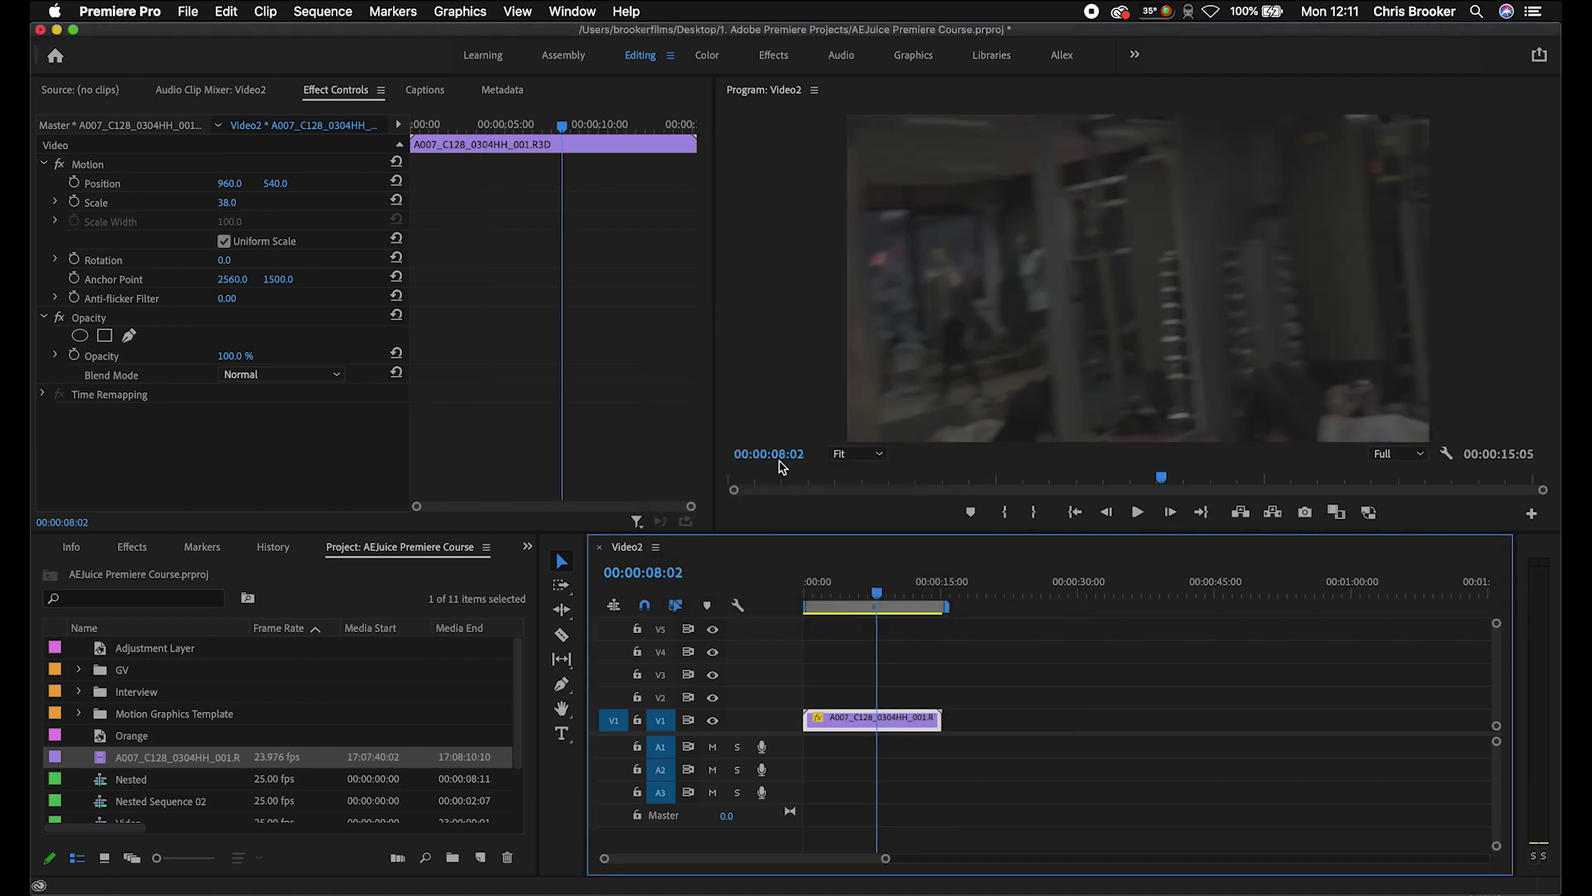
left_click(848, 594)
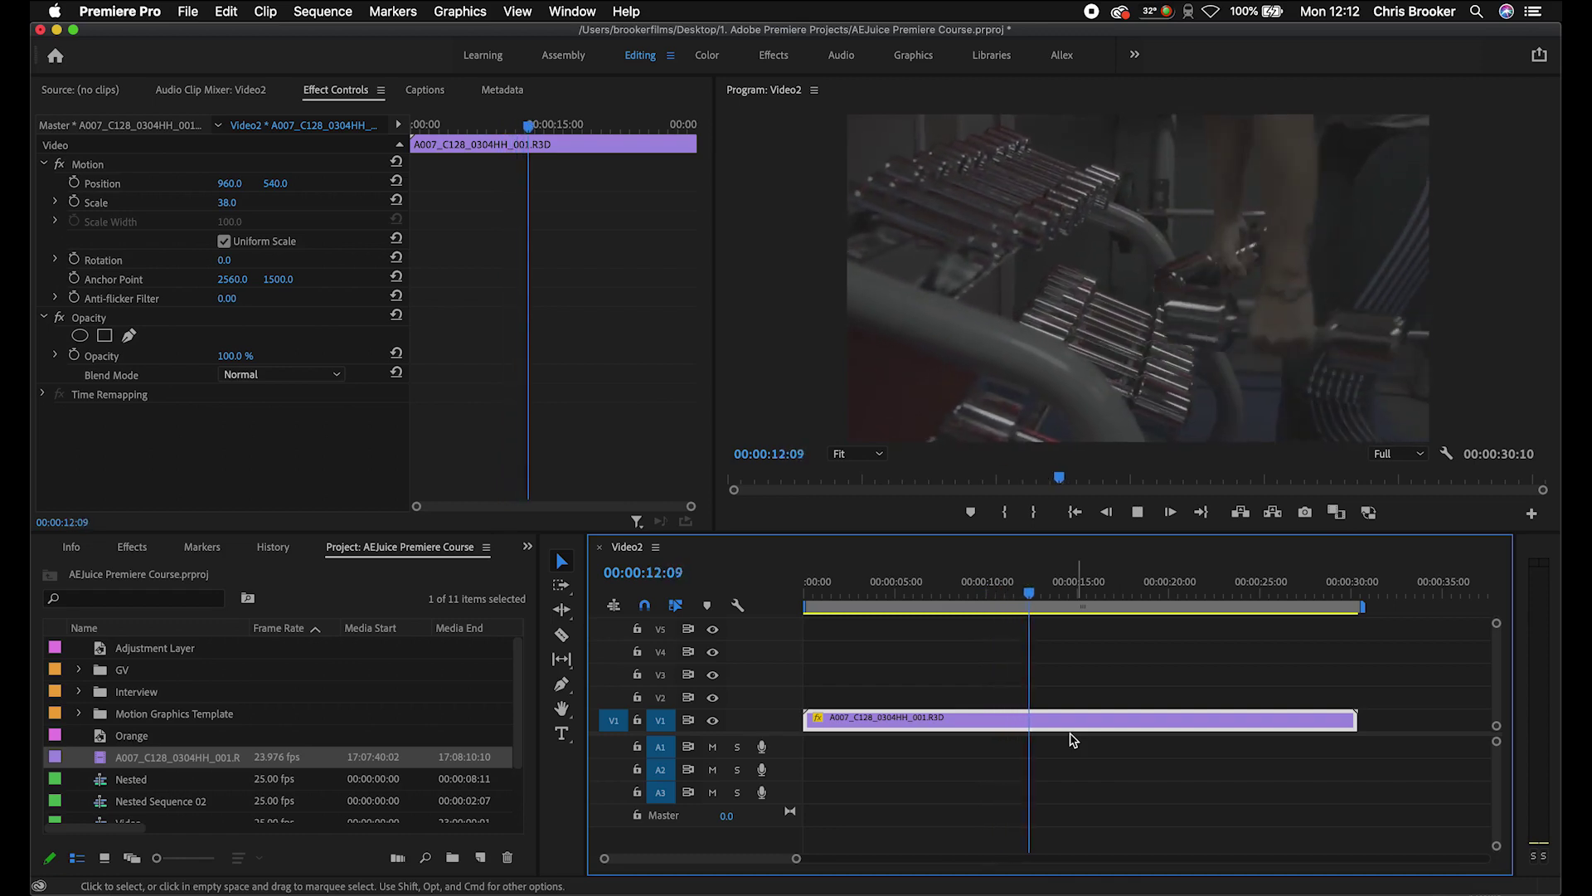
Slow the gym clip to 50% speed in Speed/Duration.
key("space")
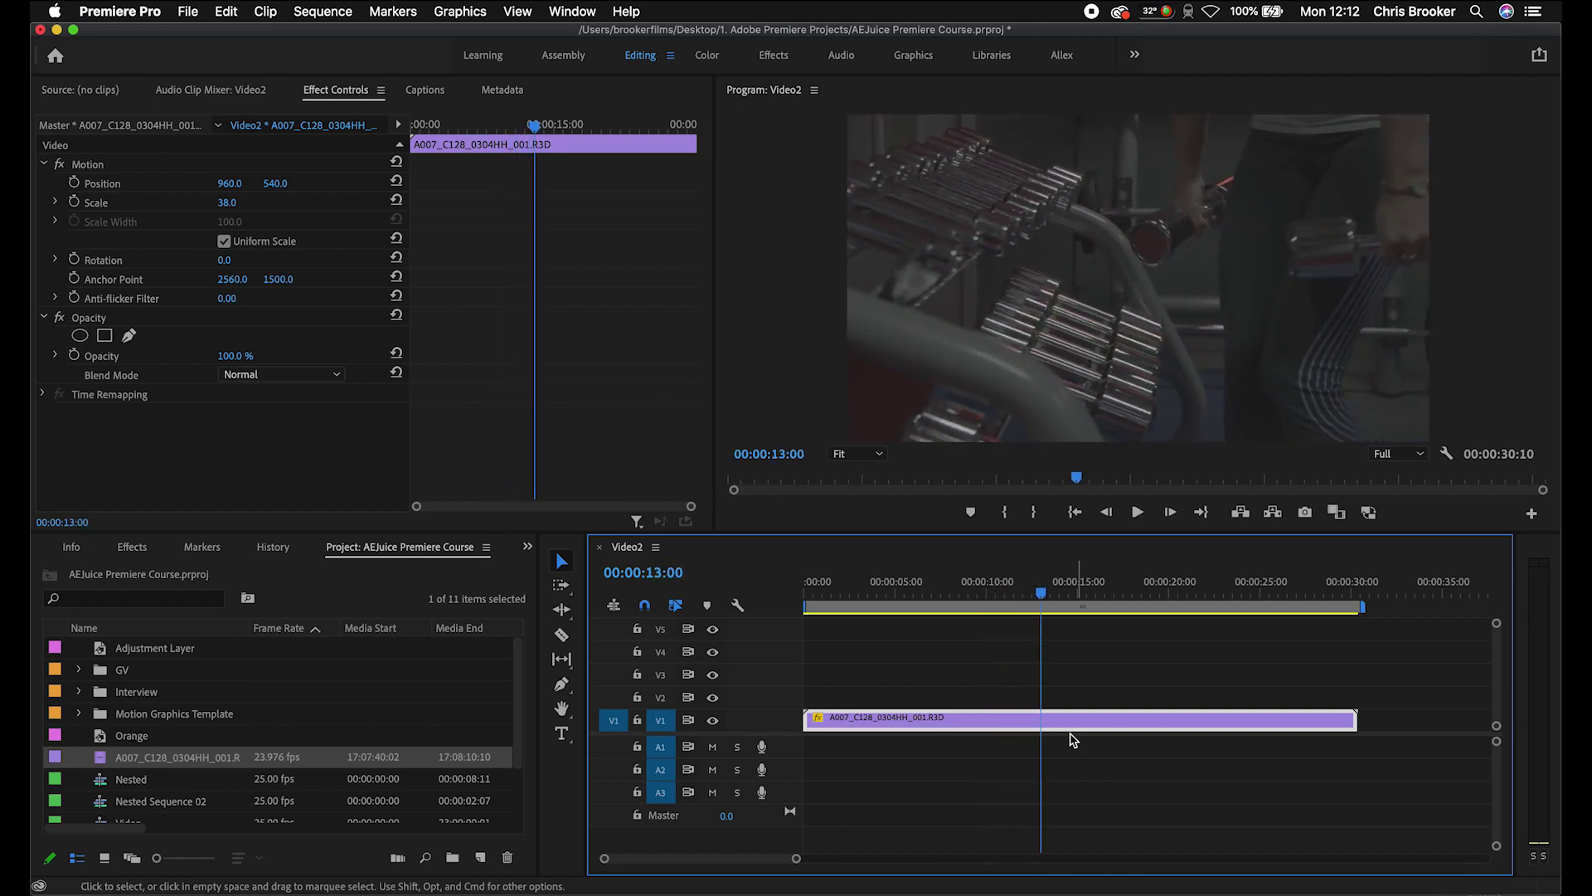
right_click(992, 724)
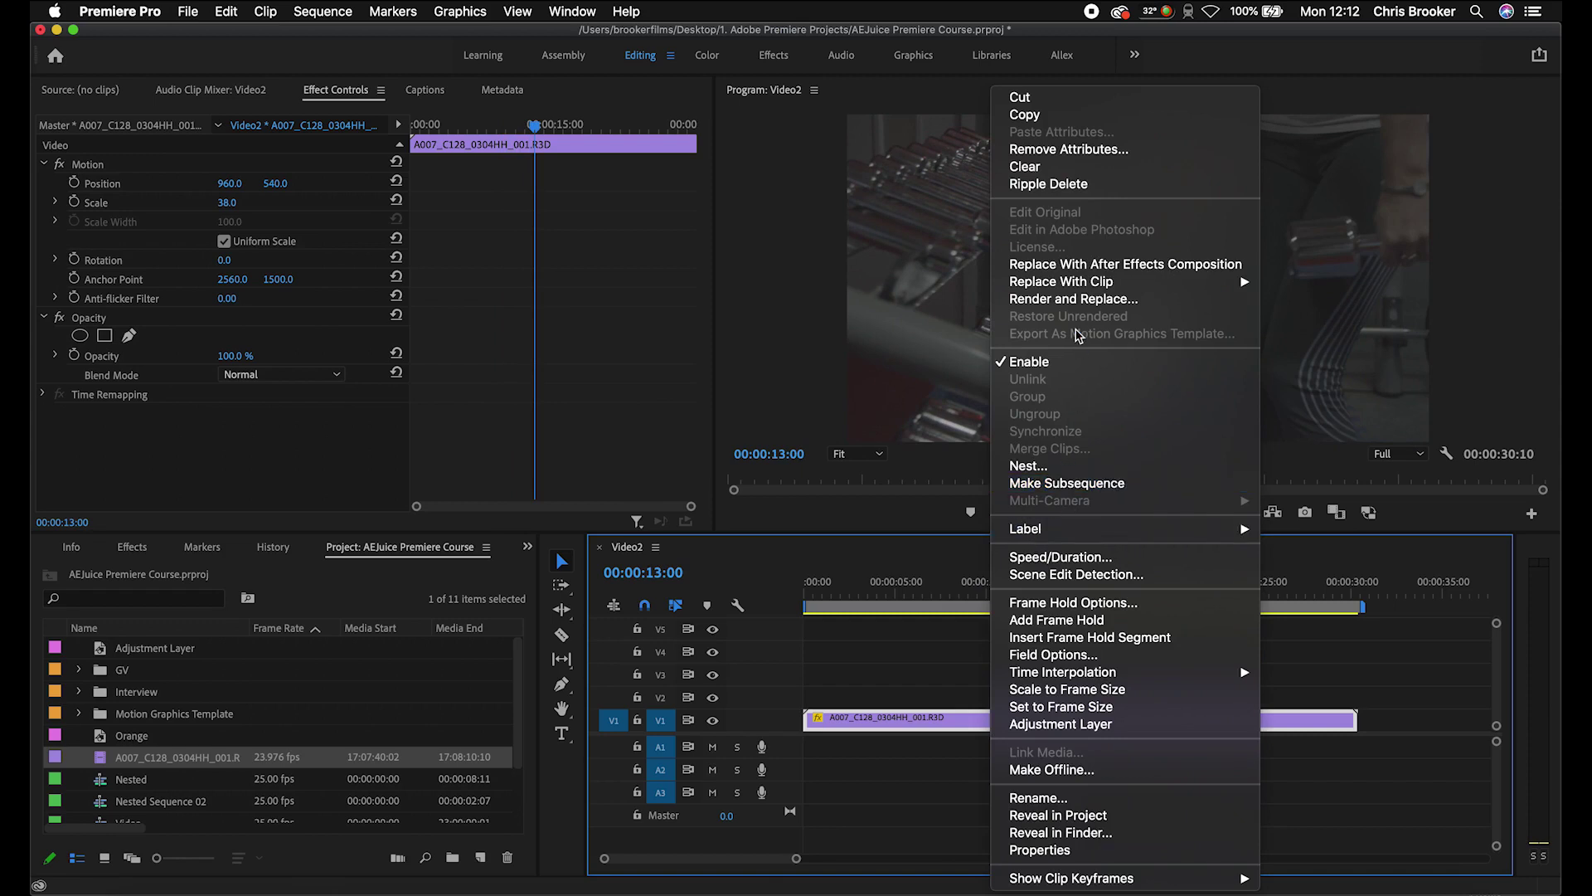
left_click(1064, 558)
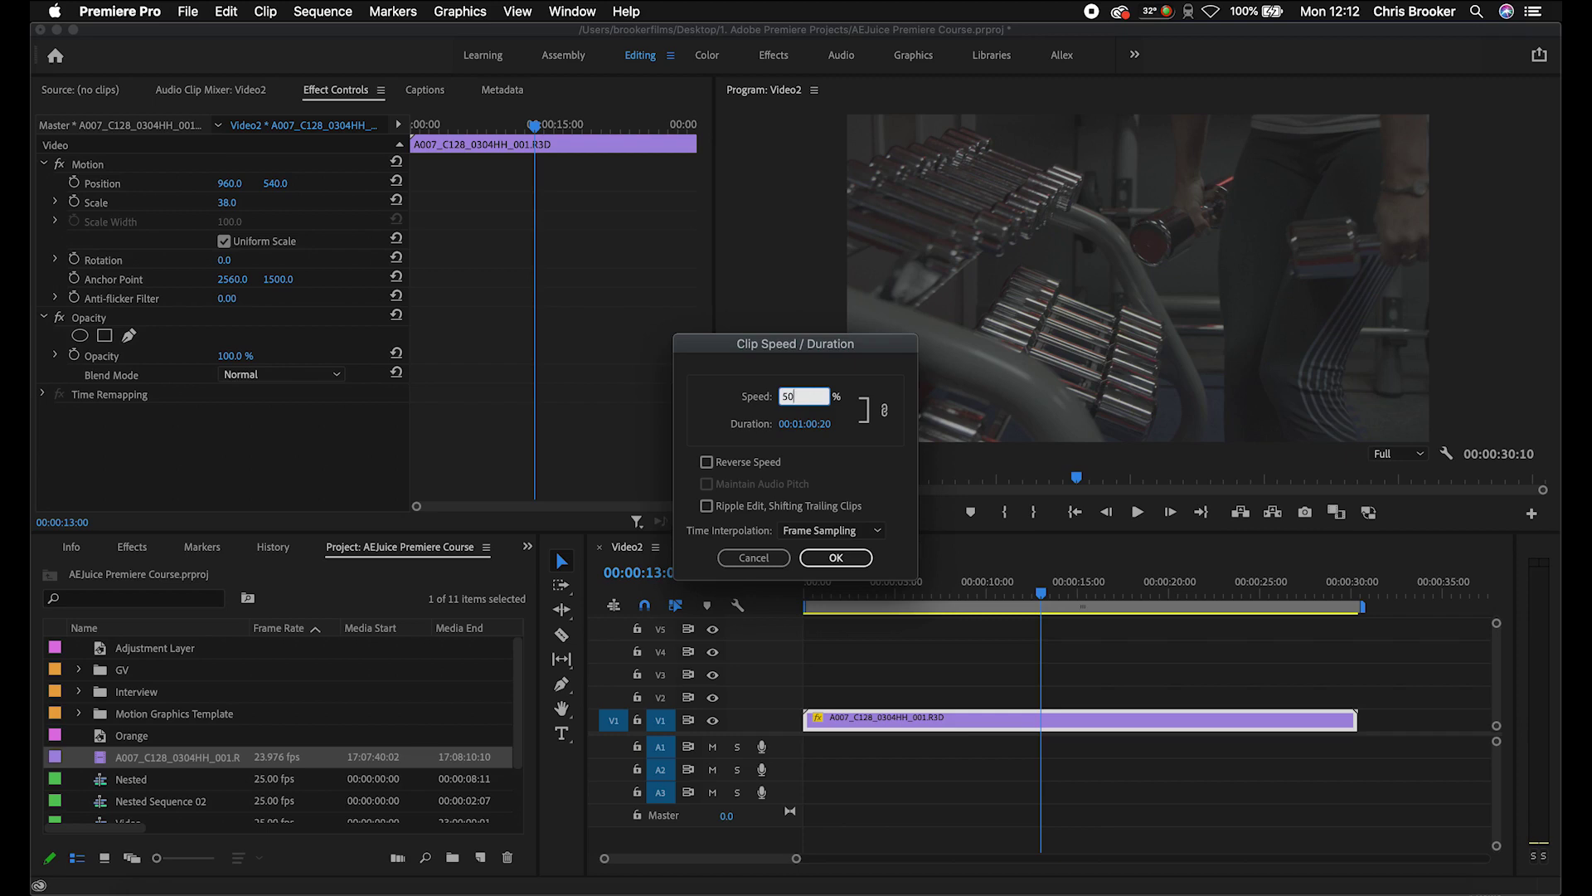
key("Return")
Slow the gym clip further to 25% speed, stretching the sequence to about 2:01.
left_click_drag(1216, 592, 1192, 545)
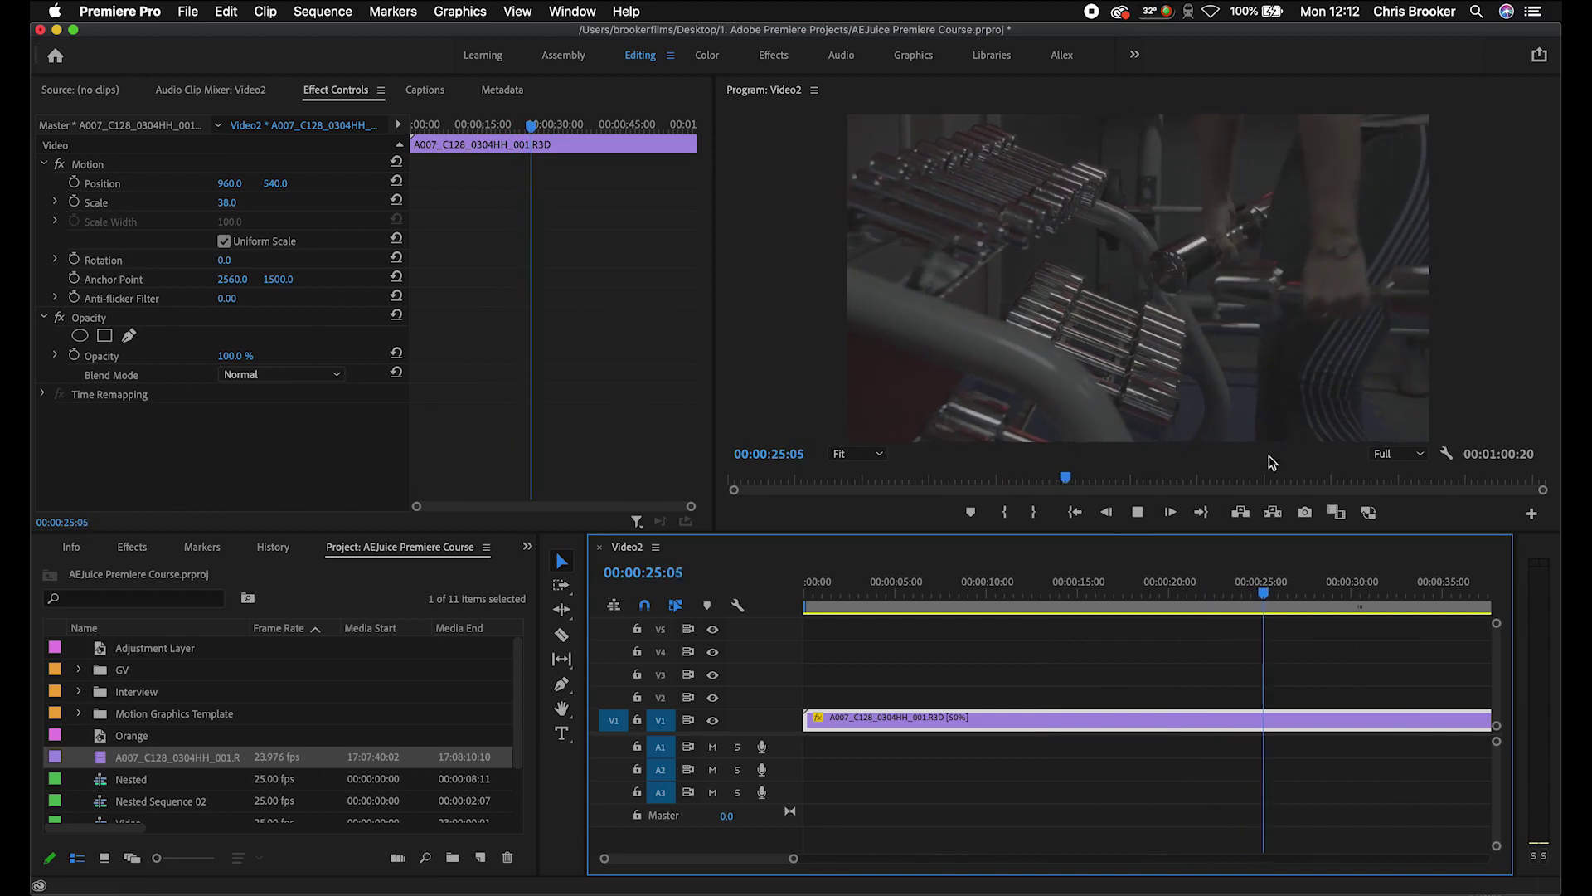
key("space")
right_click(1219, 721)
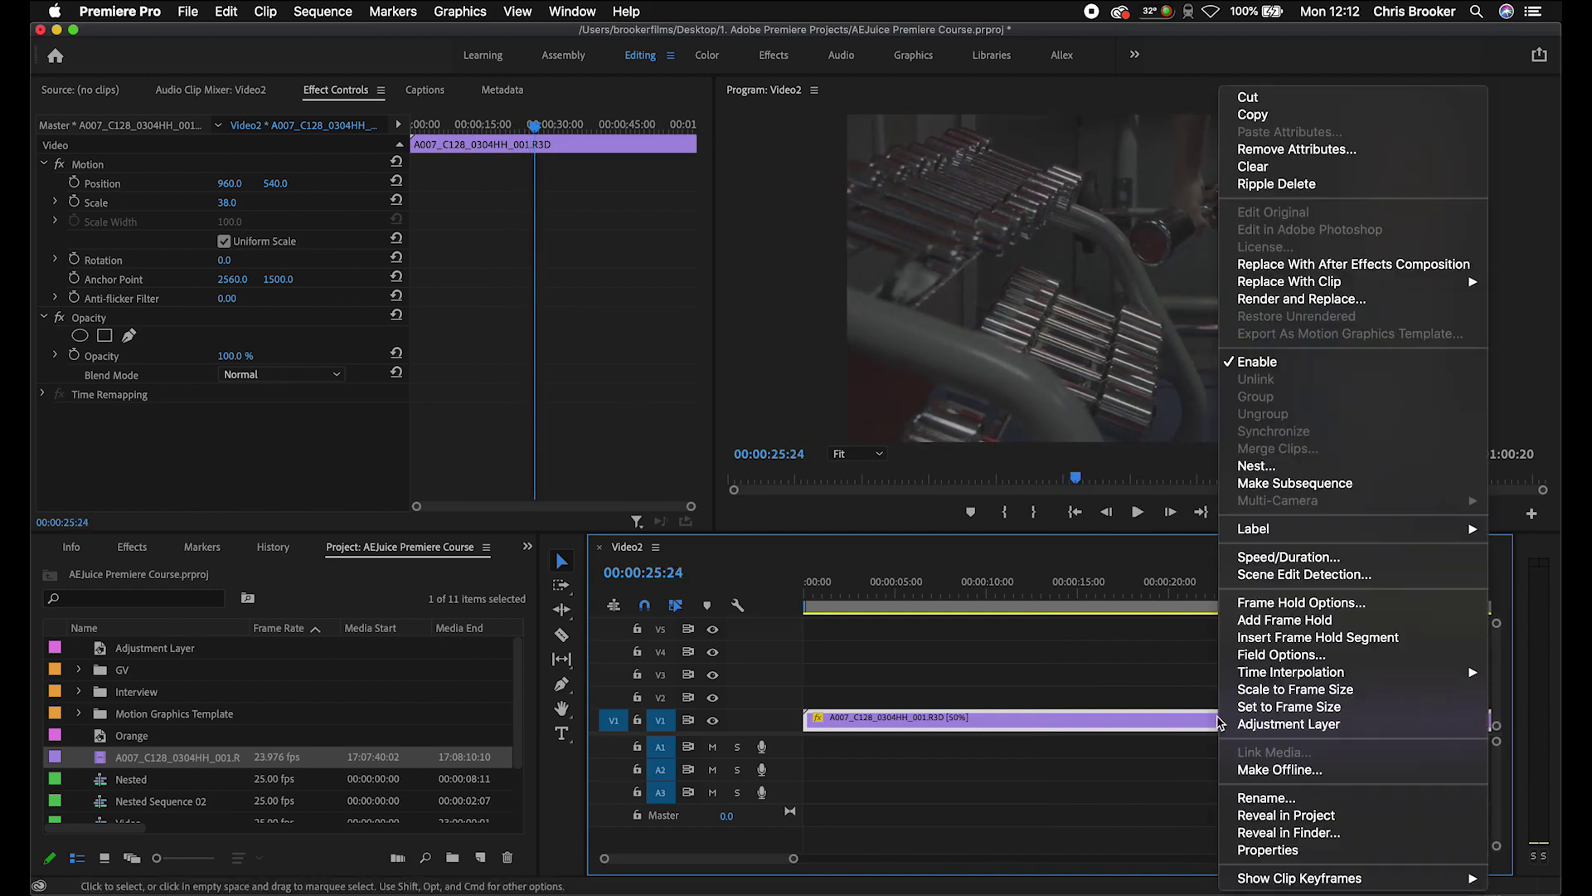
left_click(1273, 557)
type("25")
key("Return")
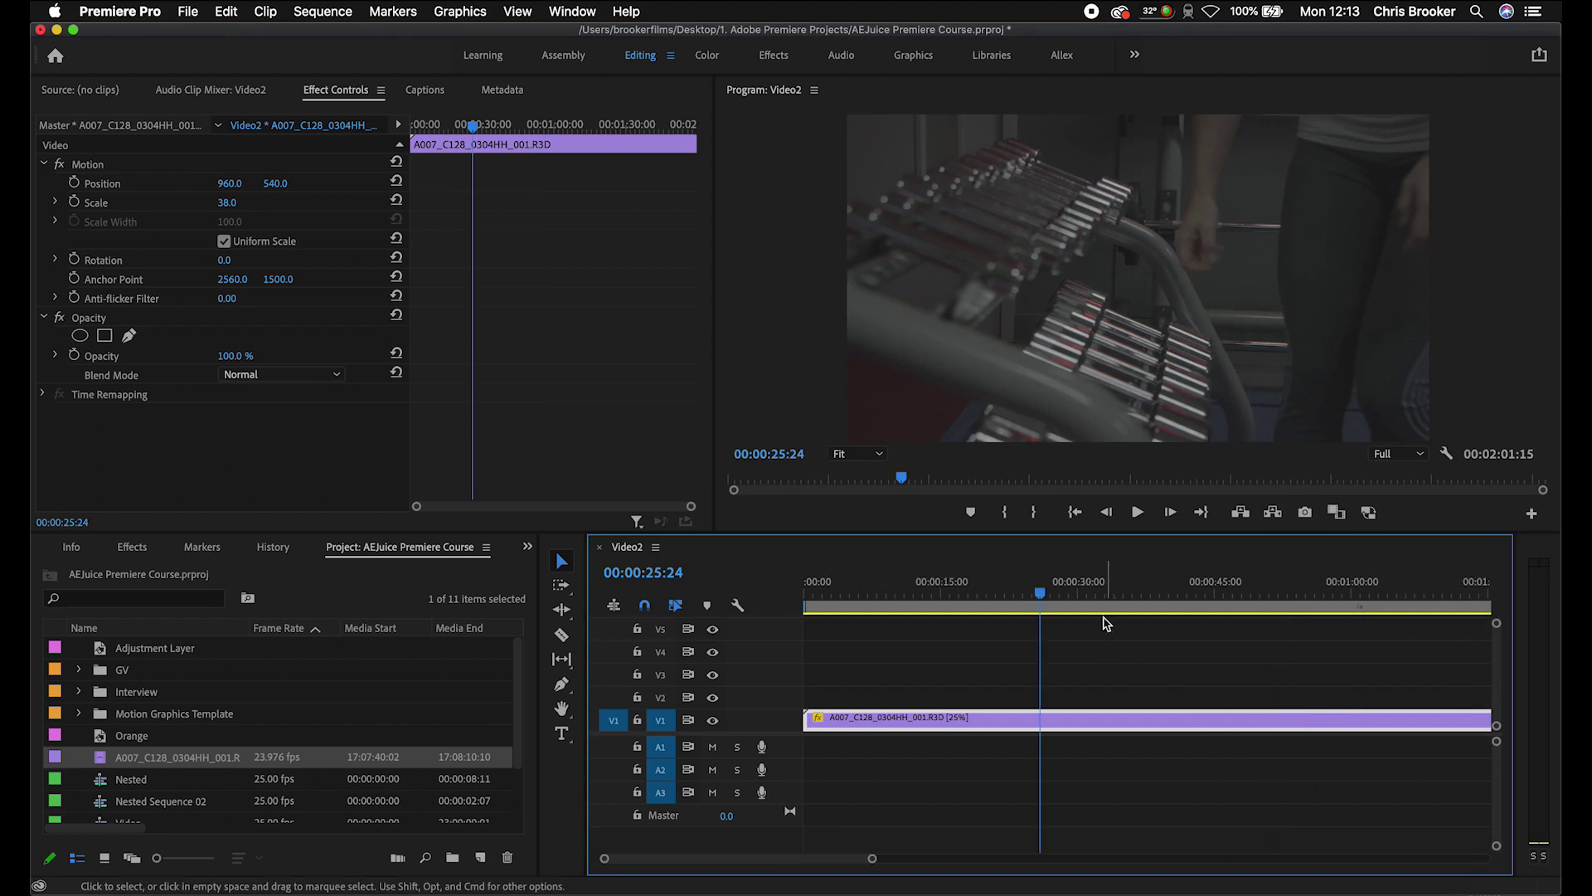
Jump the playhead to about 38 seconds to check the clip's restored length.
left_click(1157, 605)
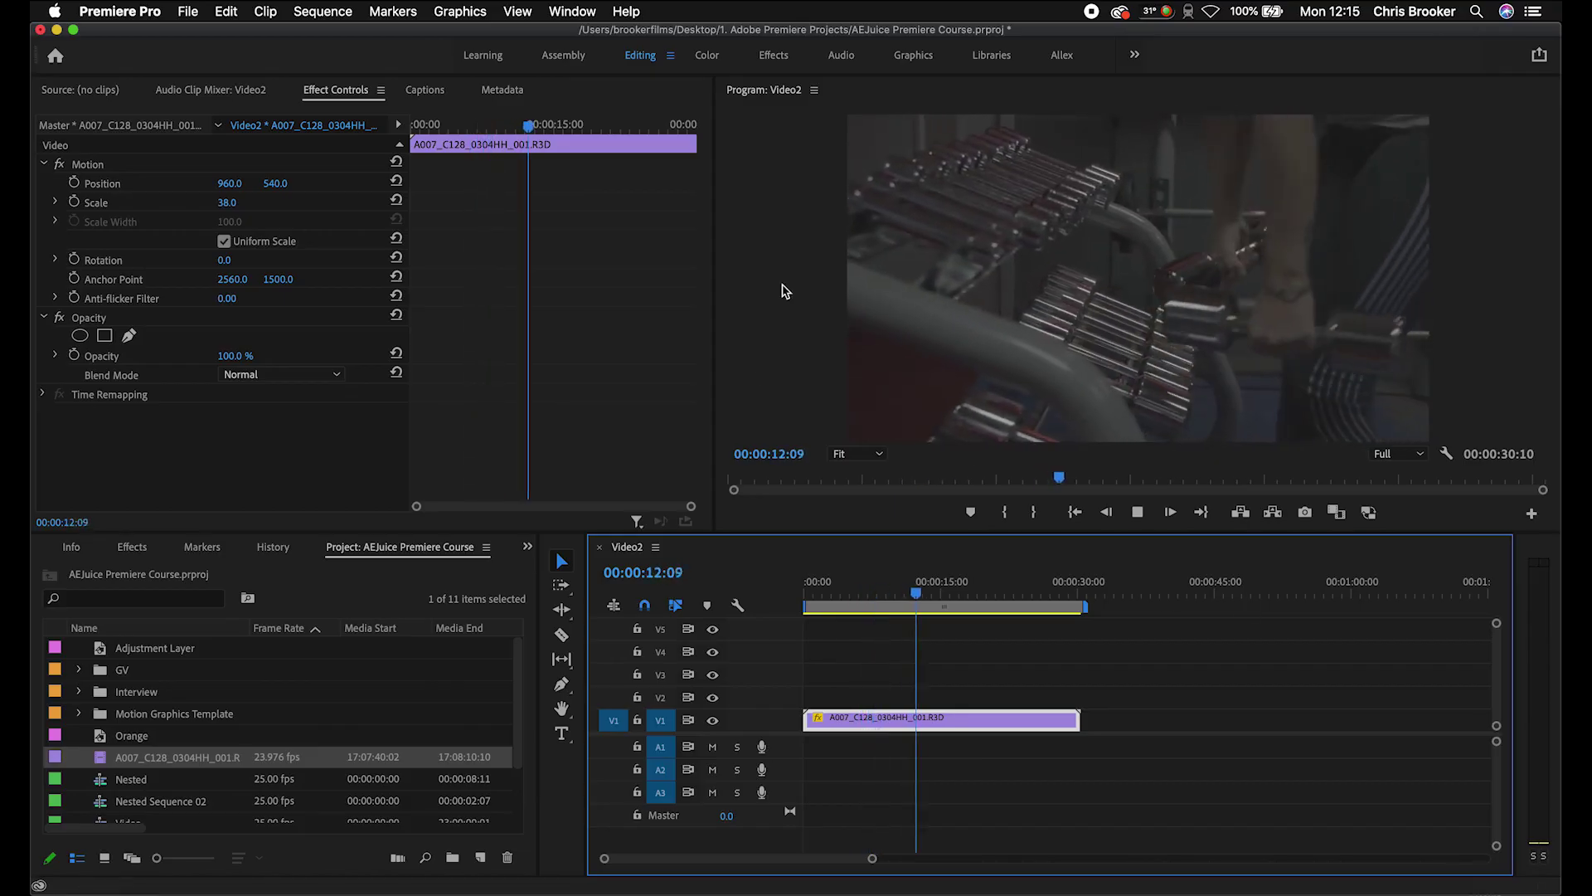
Position the playhead and razor-cut the V1 gym clip into two pieces near 11 seconds.
key("space")
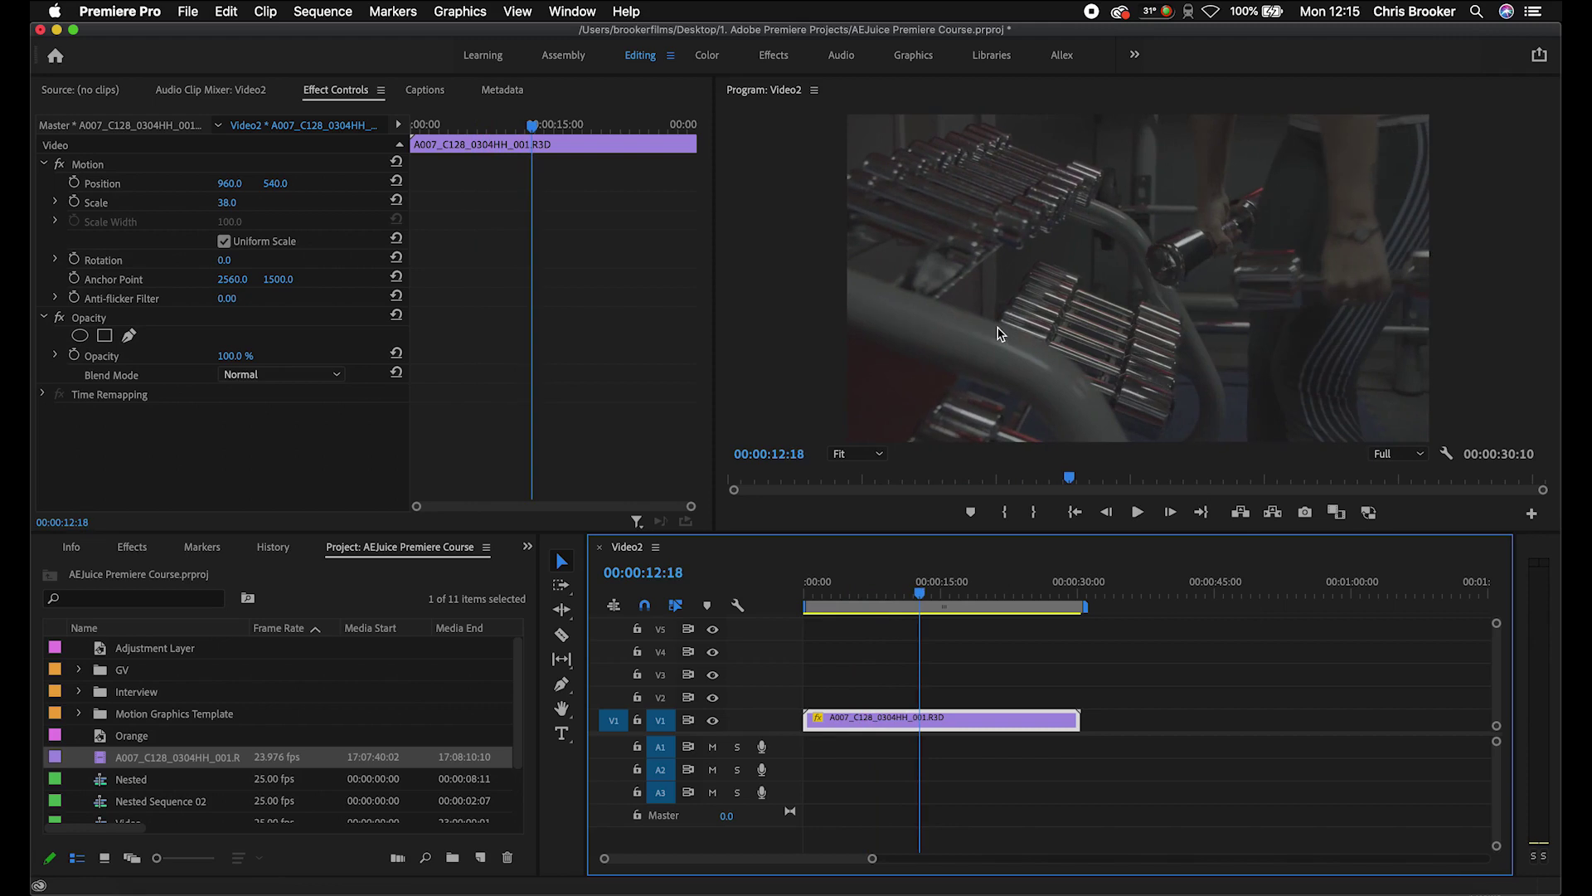
left_click_drag(892, 596, 926, 591)
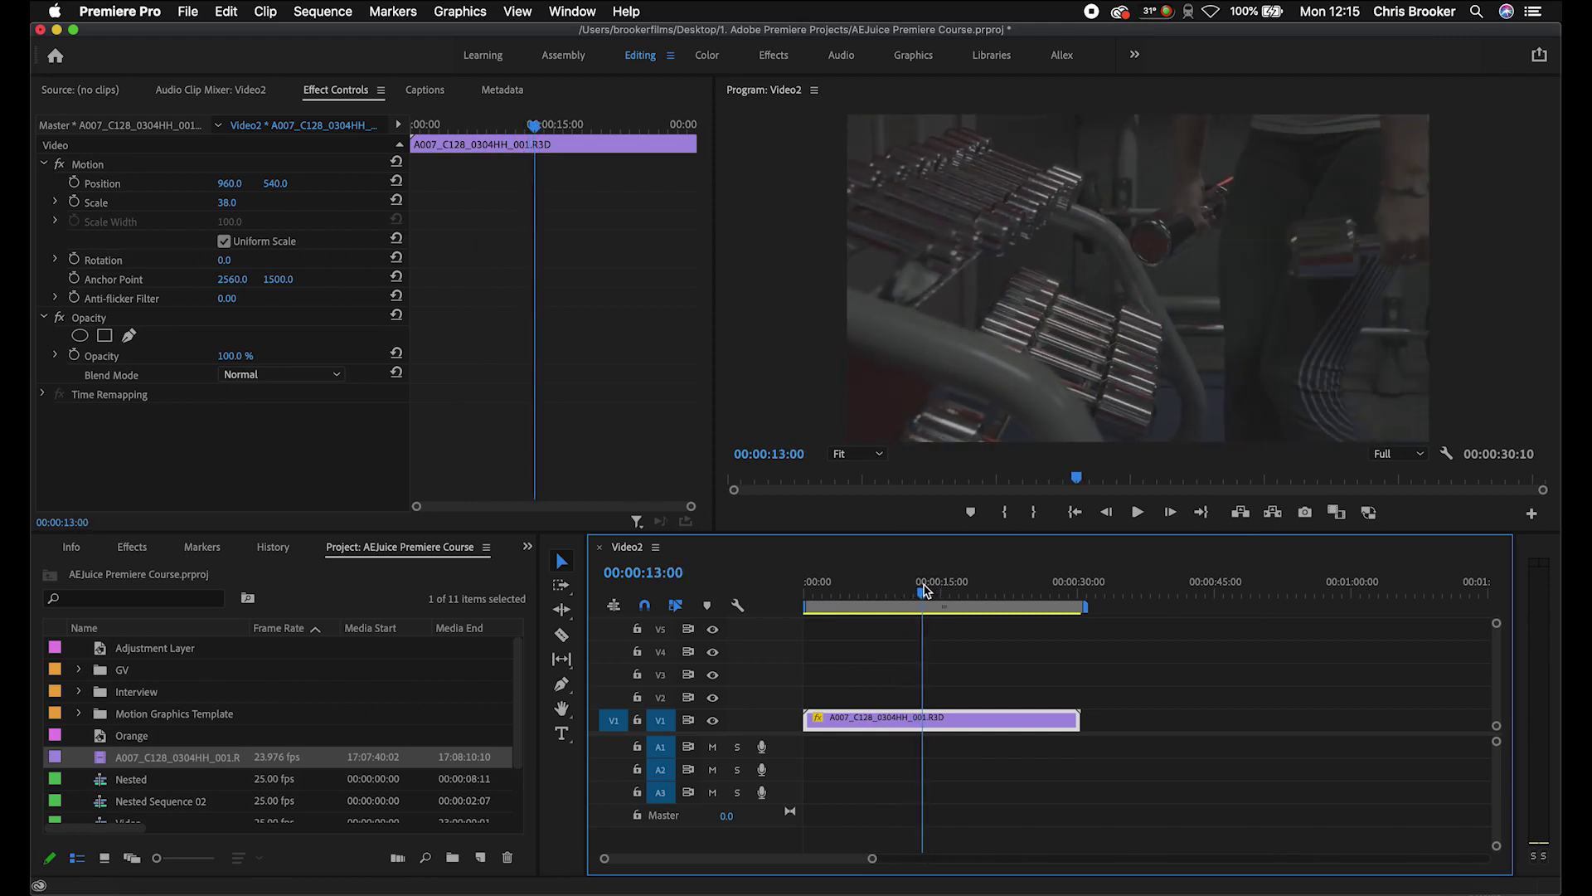
mouse_move(923, 591)
left_mouse_down()
mouse_move(871, 592)
mouse_move(915, 596)
left_mouse_up()
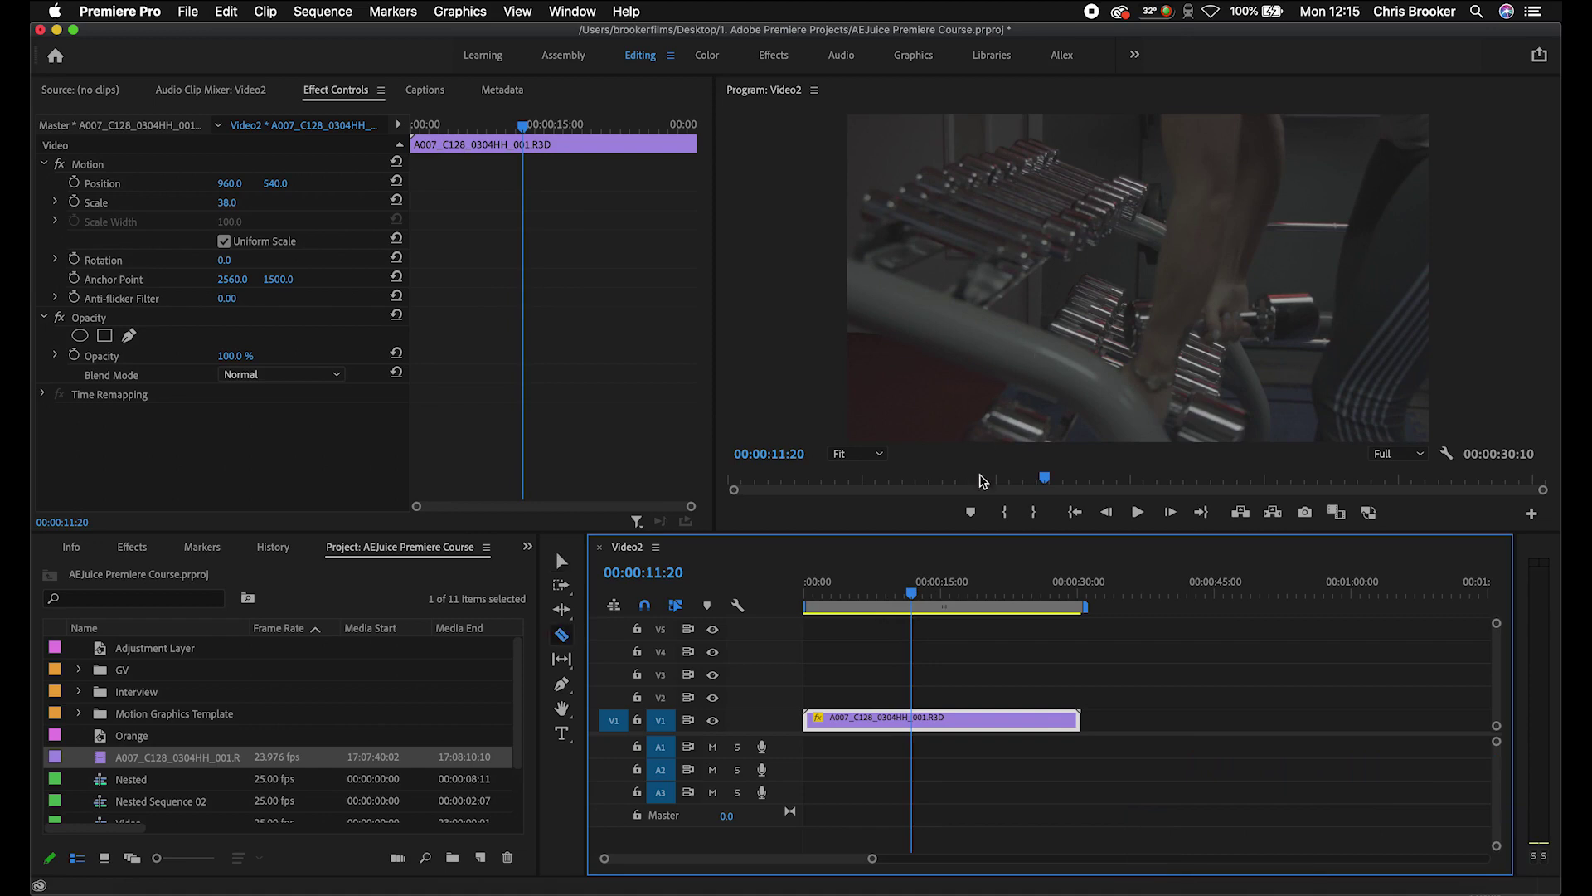
left_click(910, 718)
key("space")
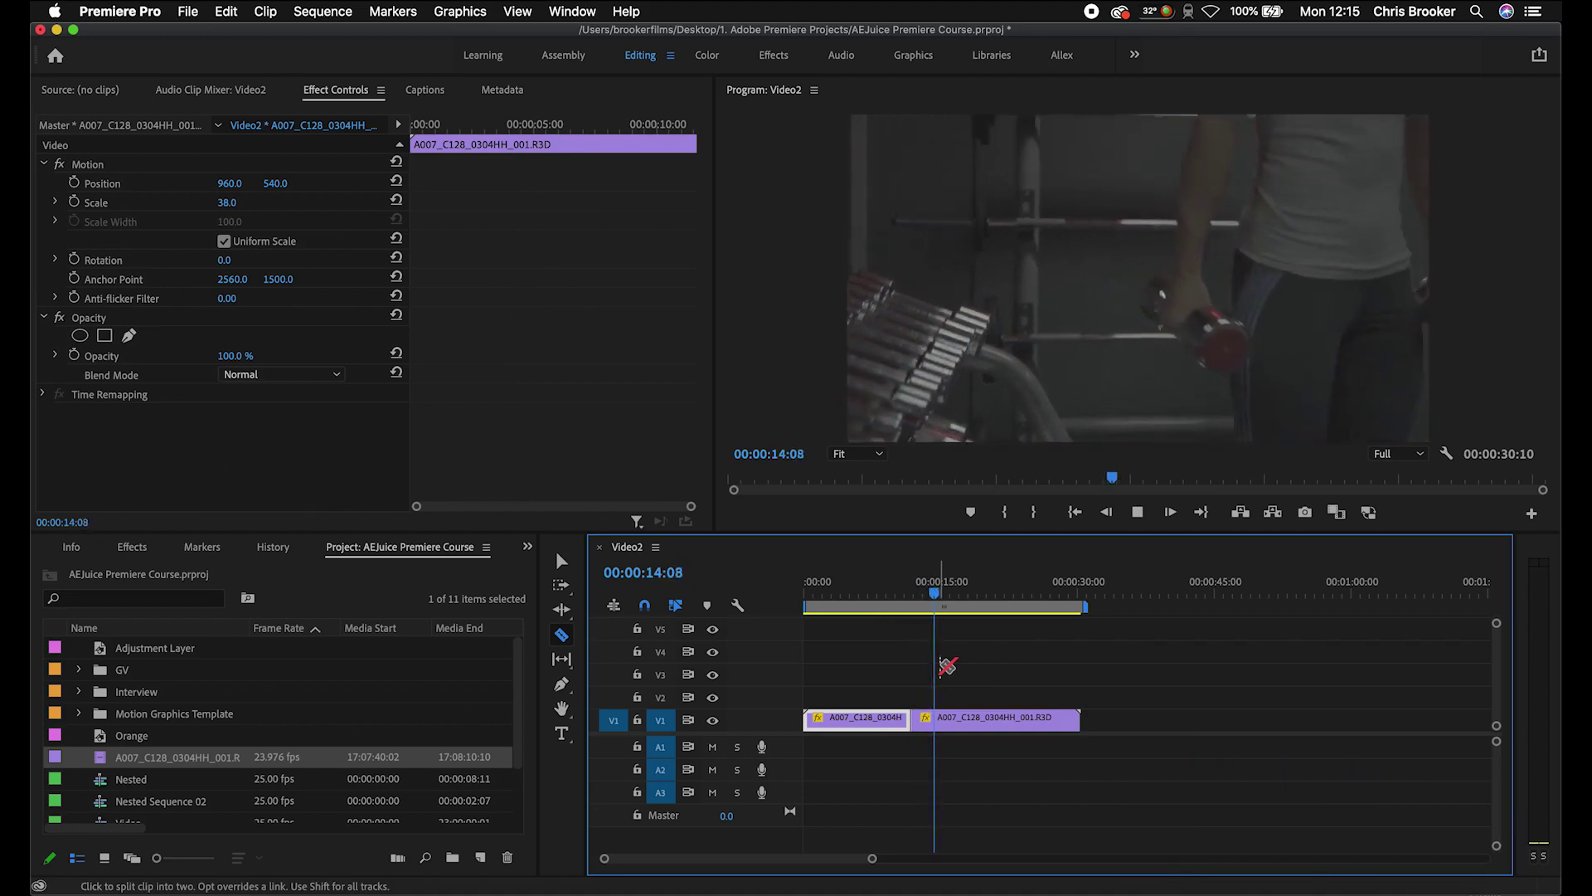
key("space")
left_click_drag(941, 592, 927, 592)
key("v")
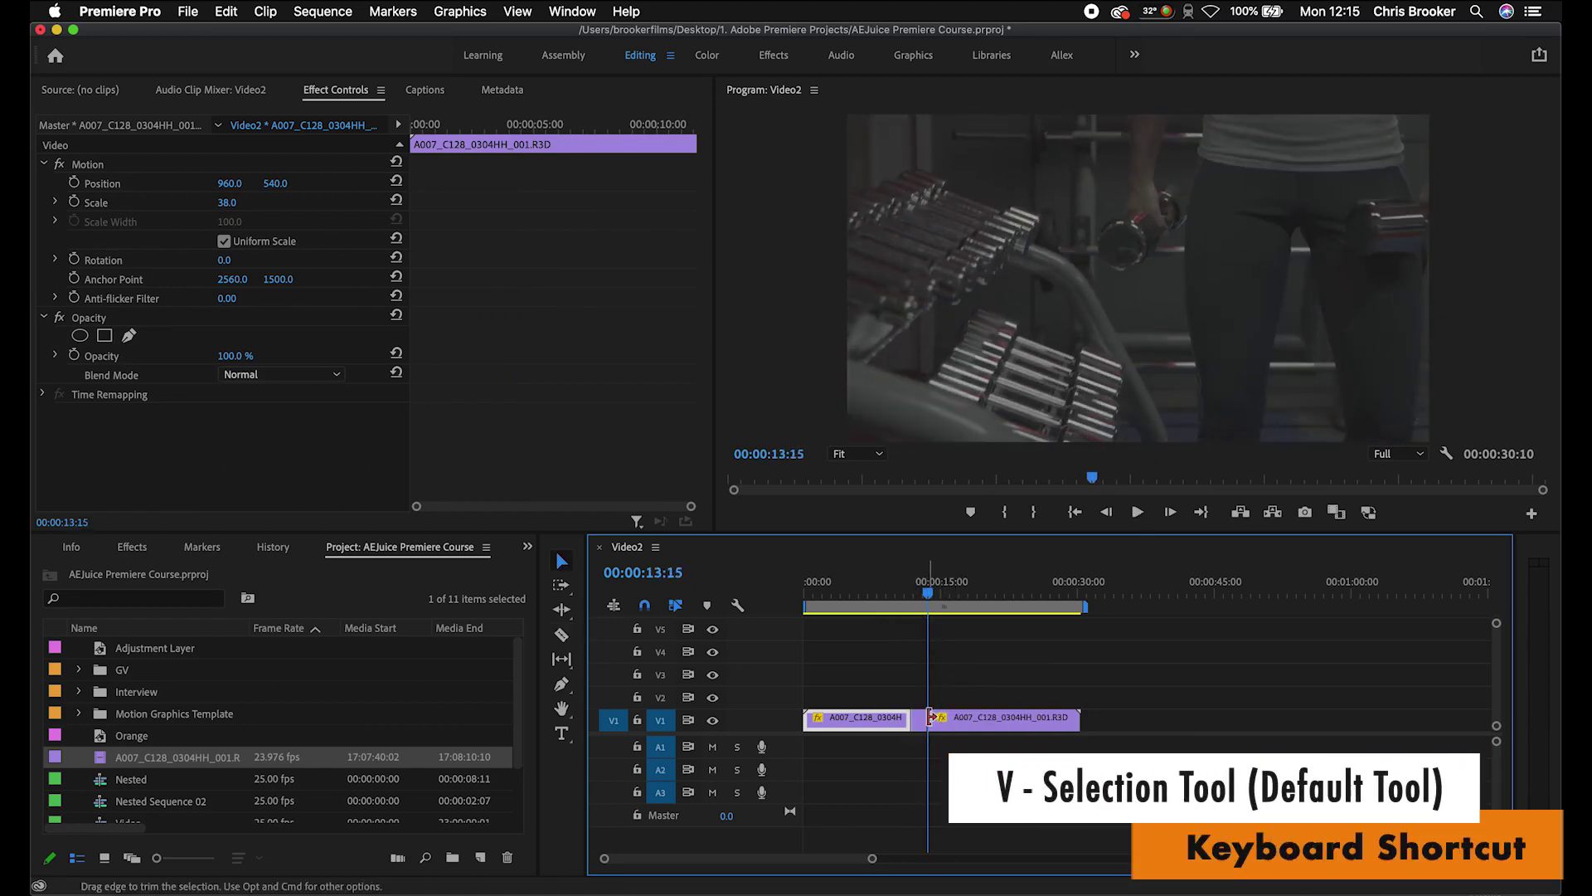
Set the first gym clip piece to 200% speed and delete the gap after it.
right_click(878, 724)
left_click(953, 556)
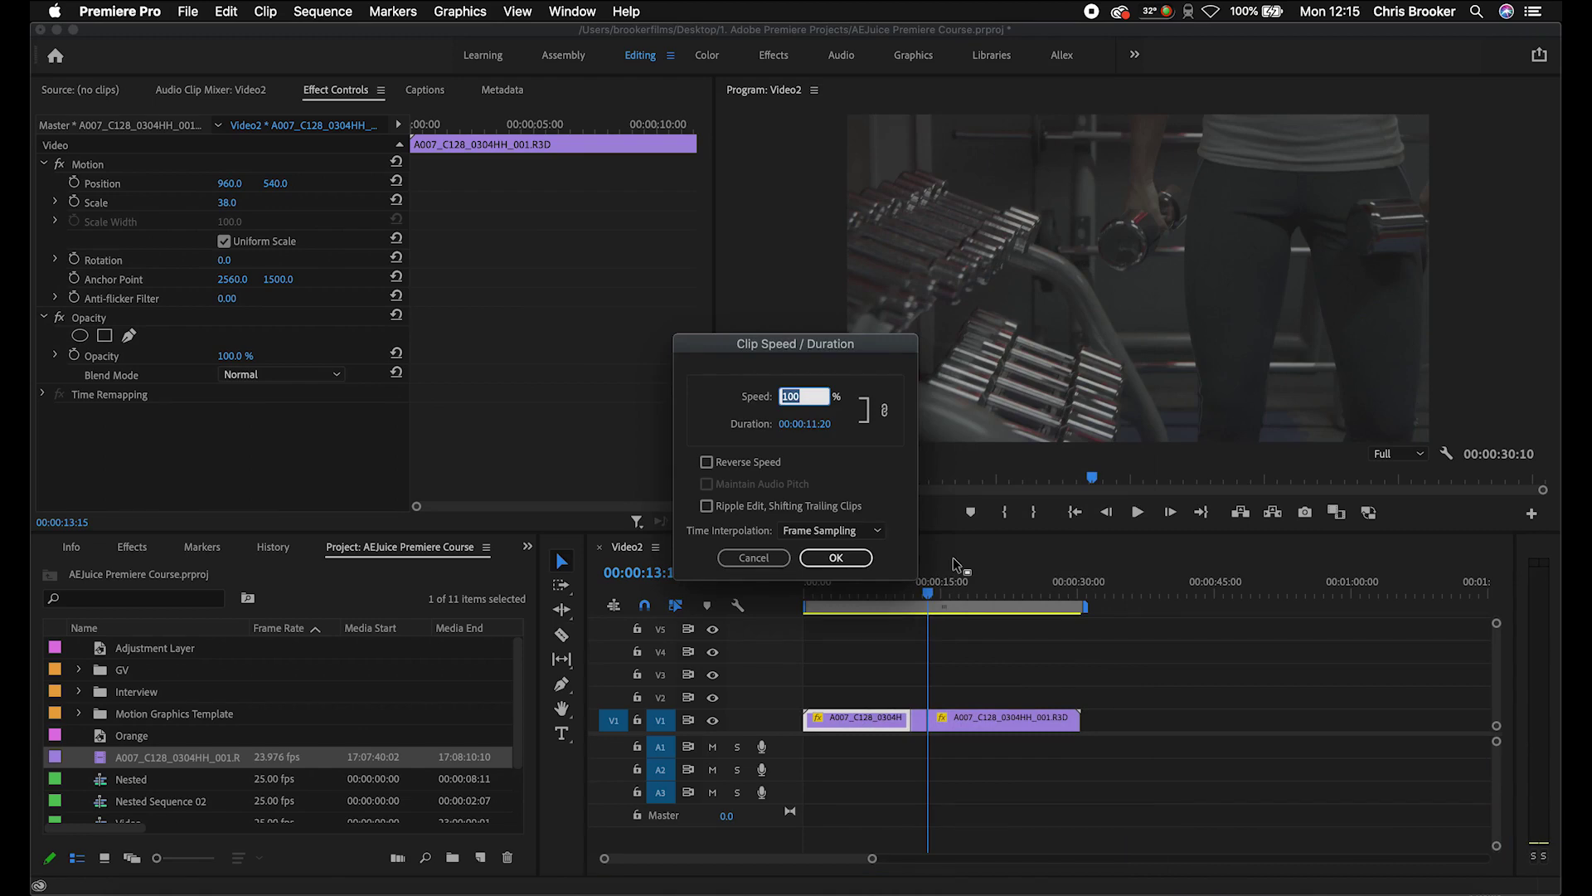
type("200")
key("Return")
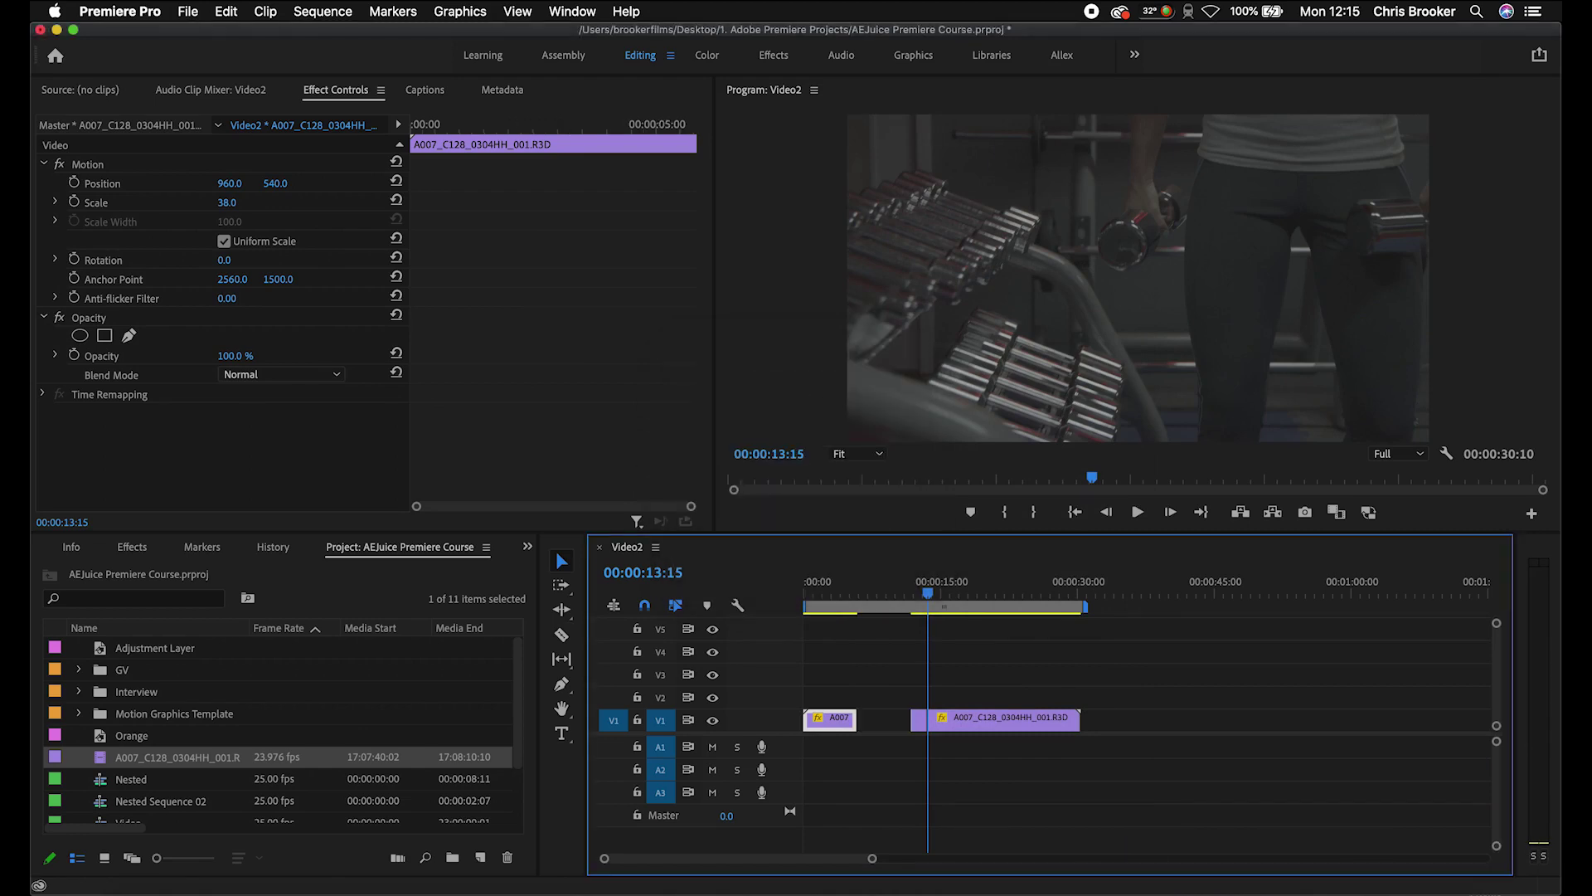
left_click(887, 725)
key("Delete")
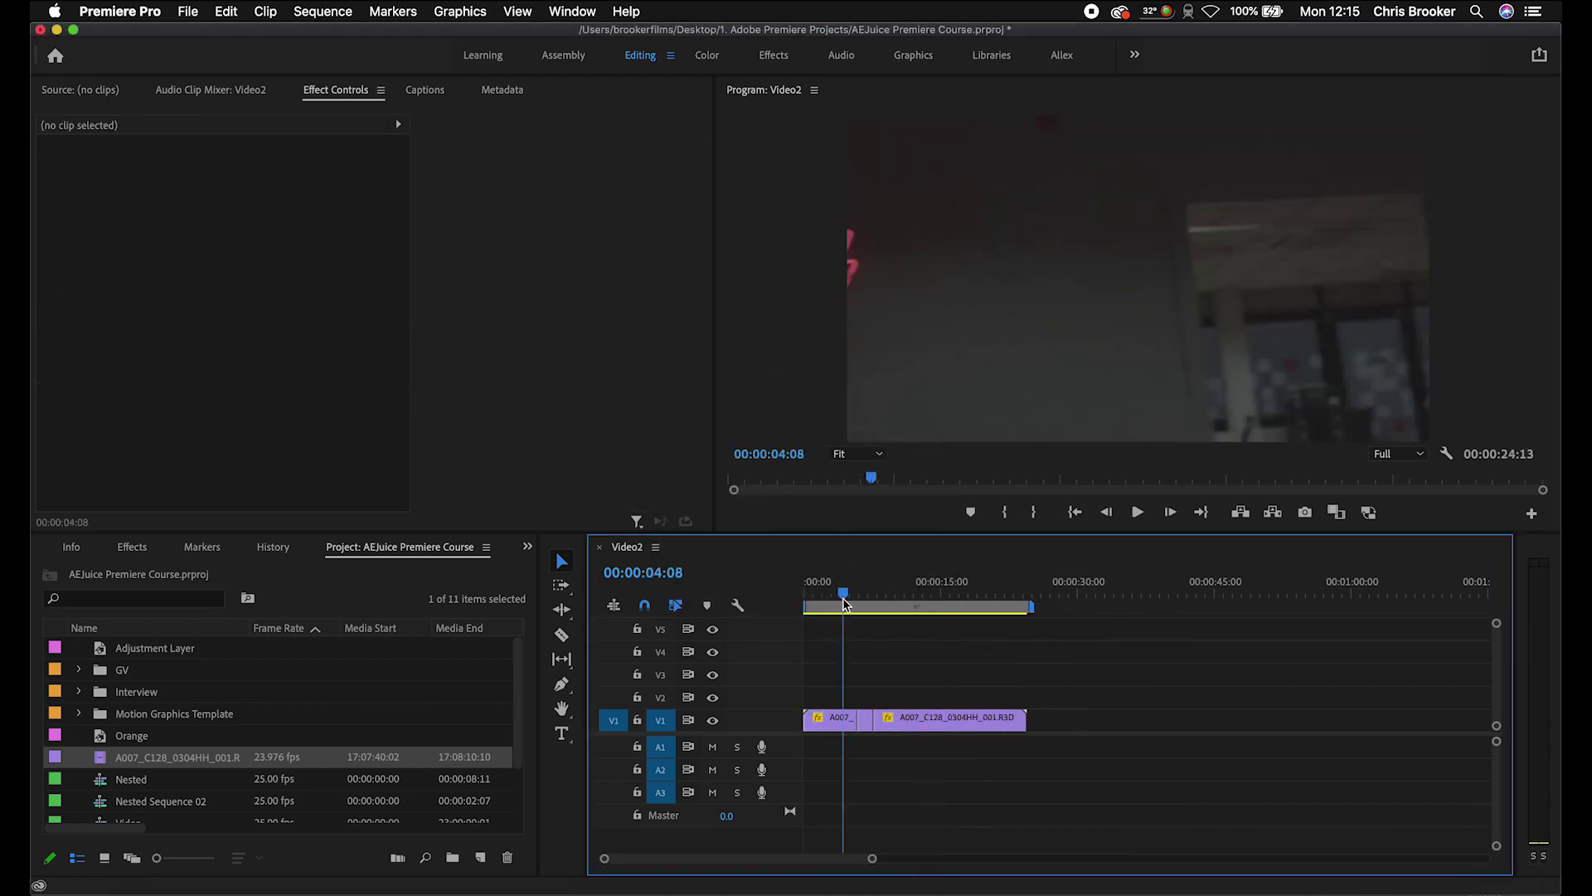
left_click(844, 593)
key("backslash")
key("space")
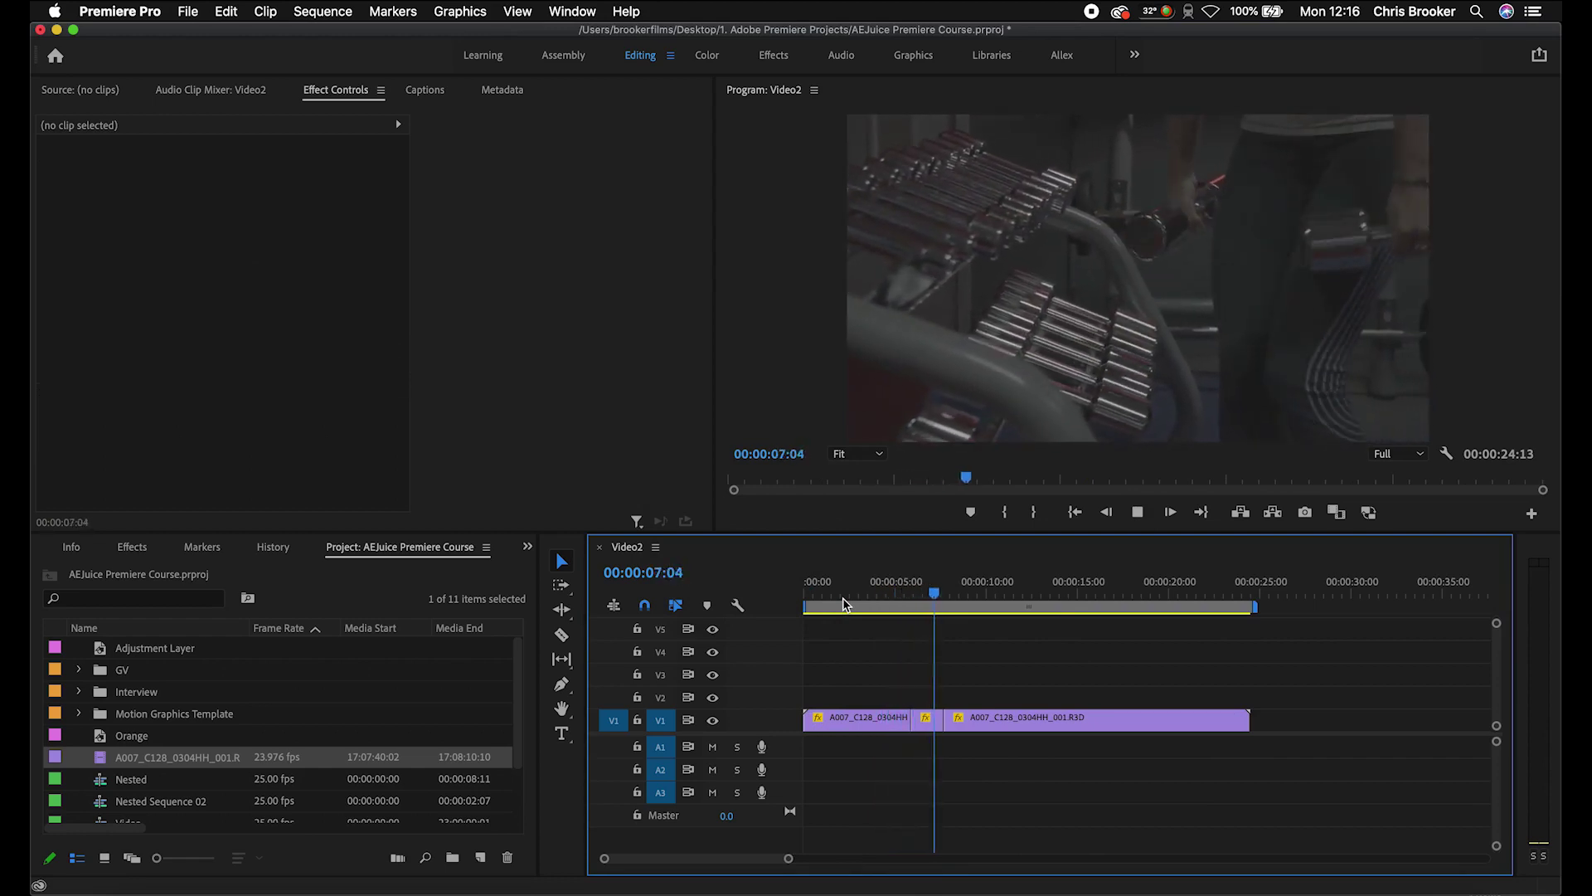
key("space")
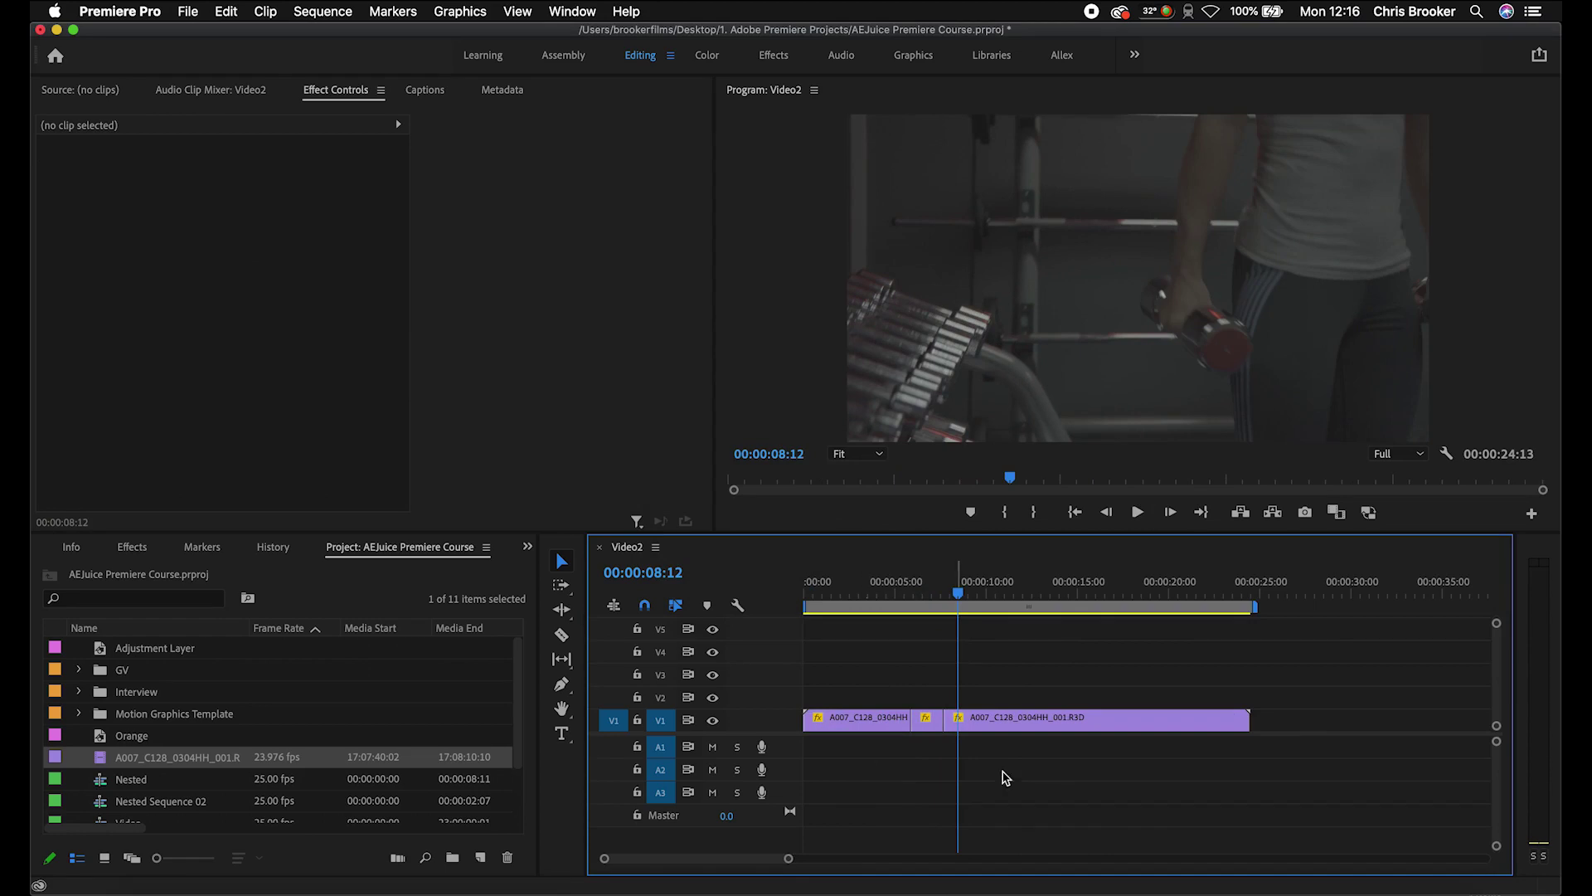
Set the second gym clip piece to 200% speed and review the playback.
left_click(1011, 730)
right_click(988, 720)
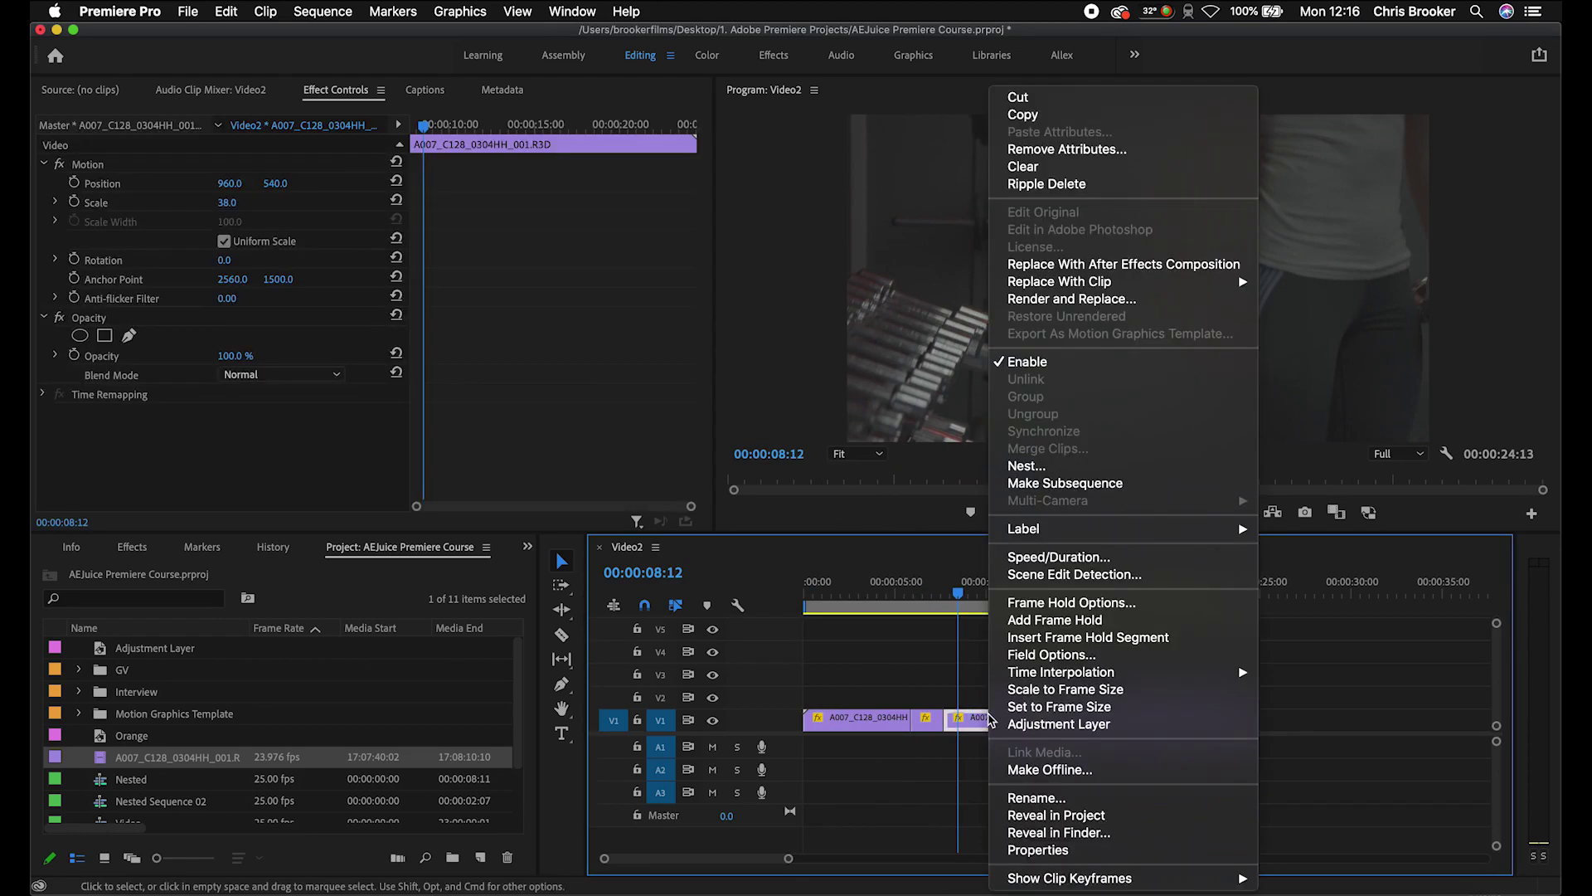
left_click(1075, 557)
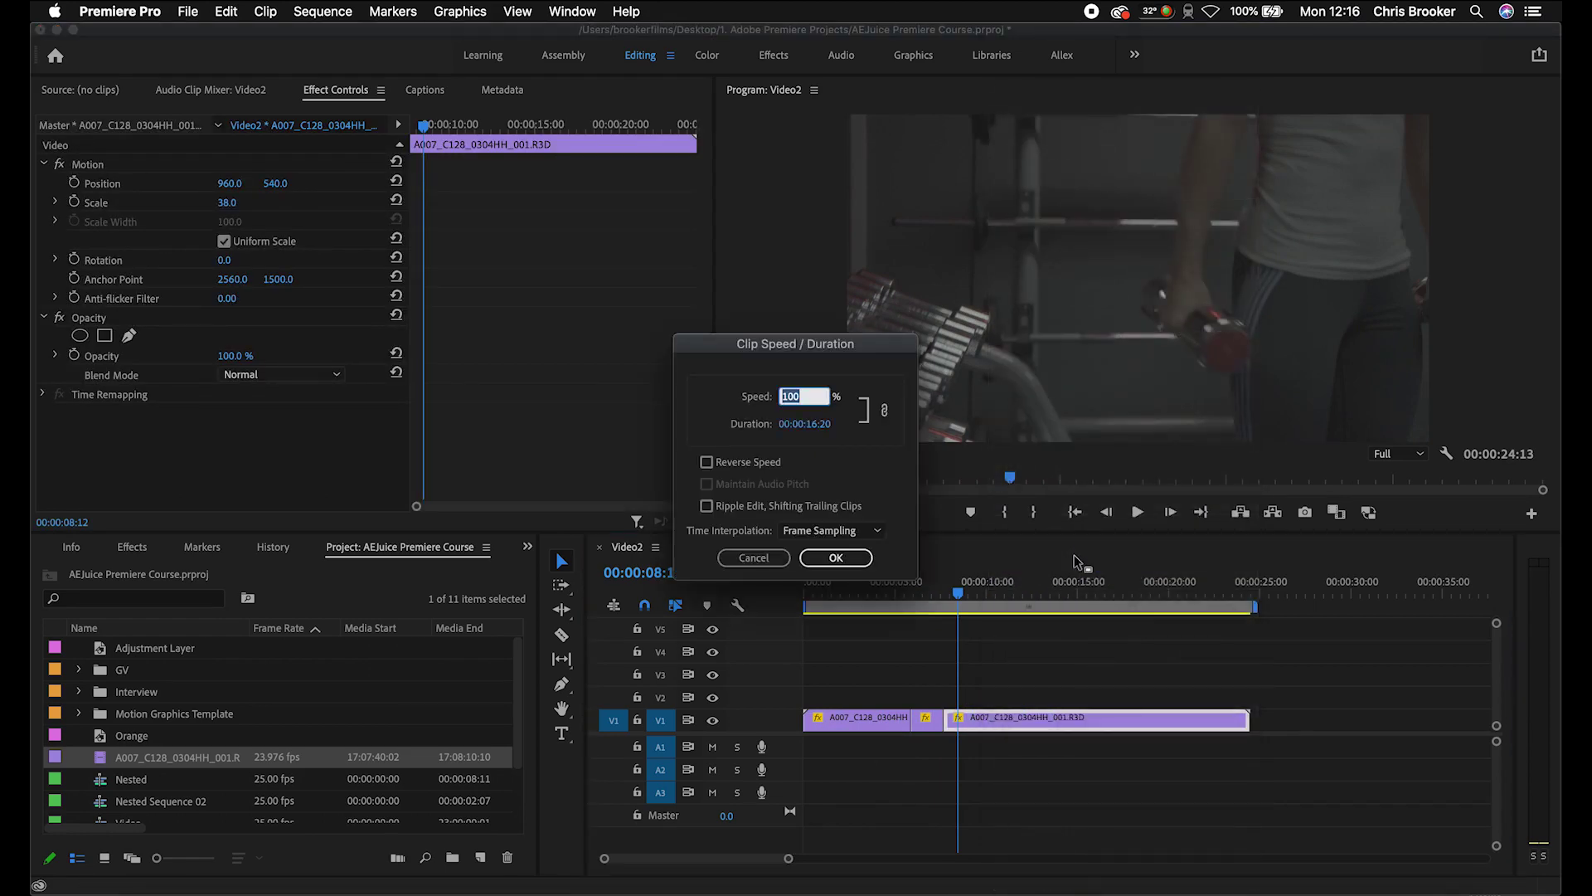
key("Return")
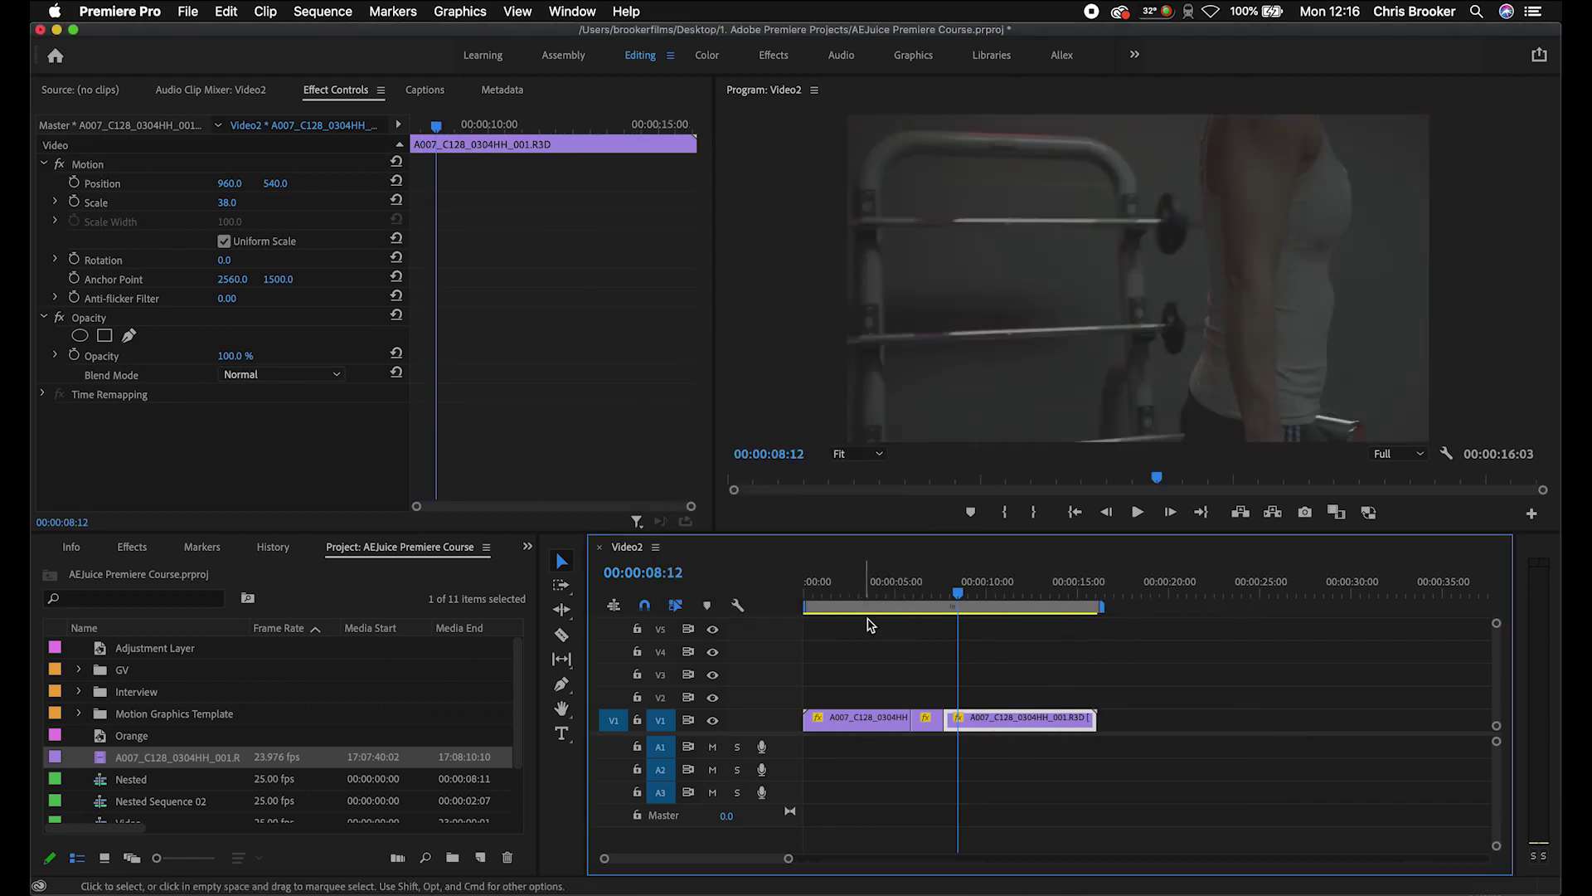
left_click_drag(881, 594, 863, 597)
key("space")
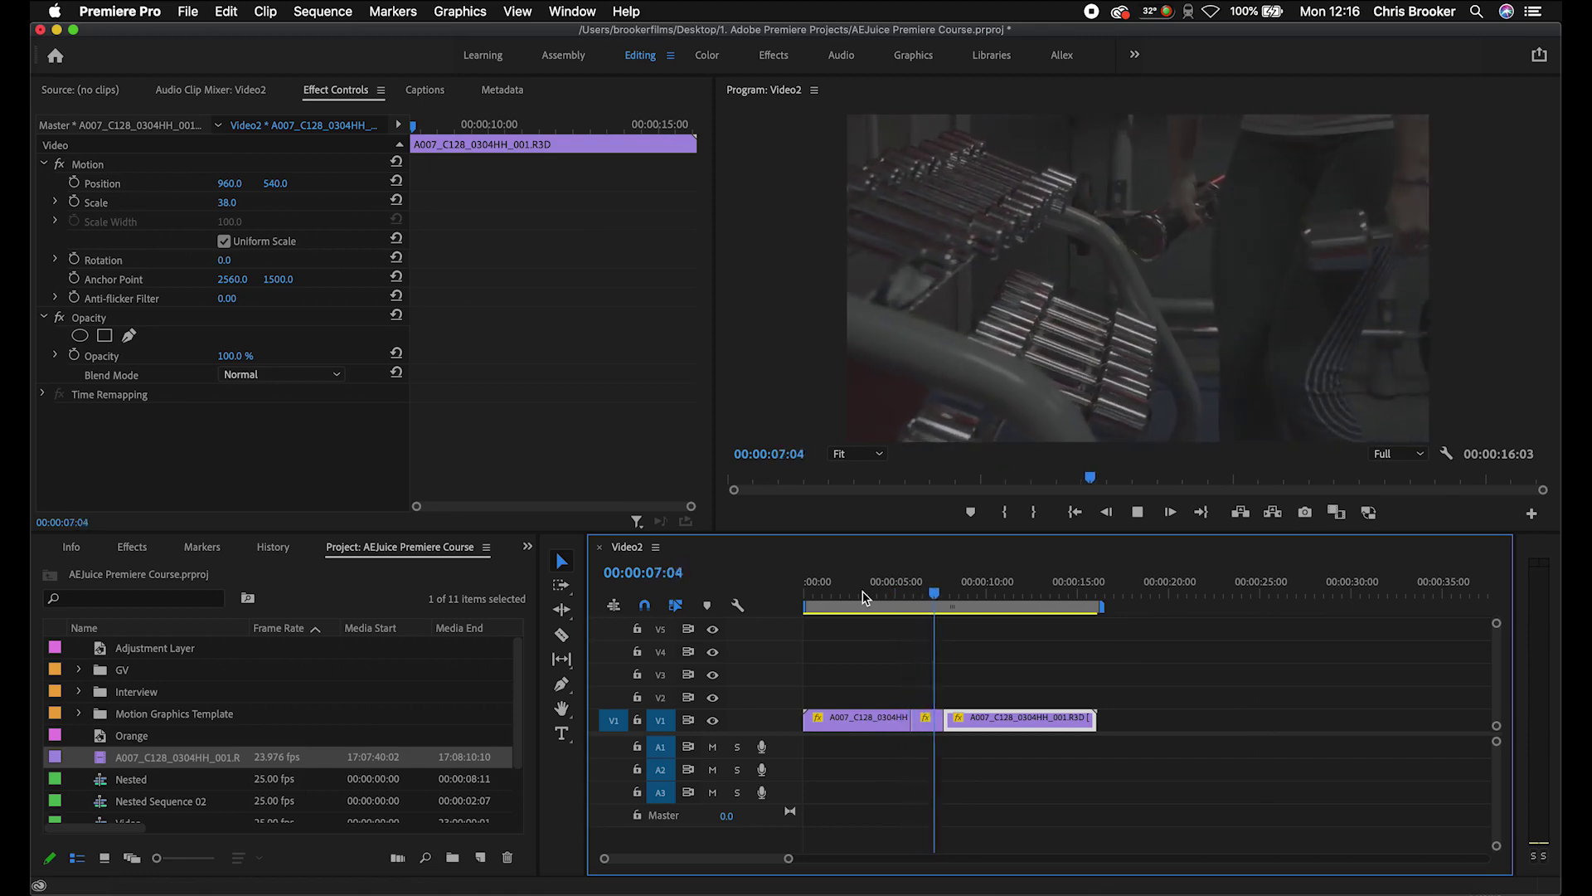
key("space")
Cut the clip near 8 seconds, set the short piece to 600%, and close the gap.
key("Up")
key("Up")
key("=")
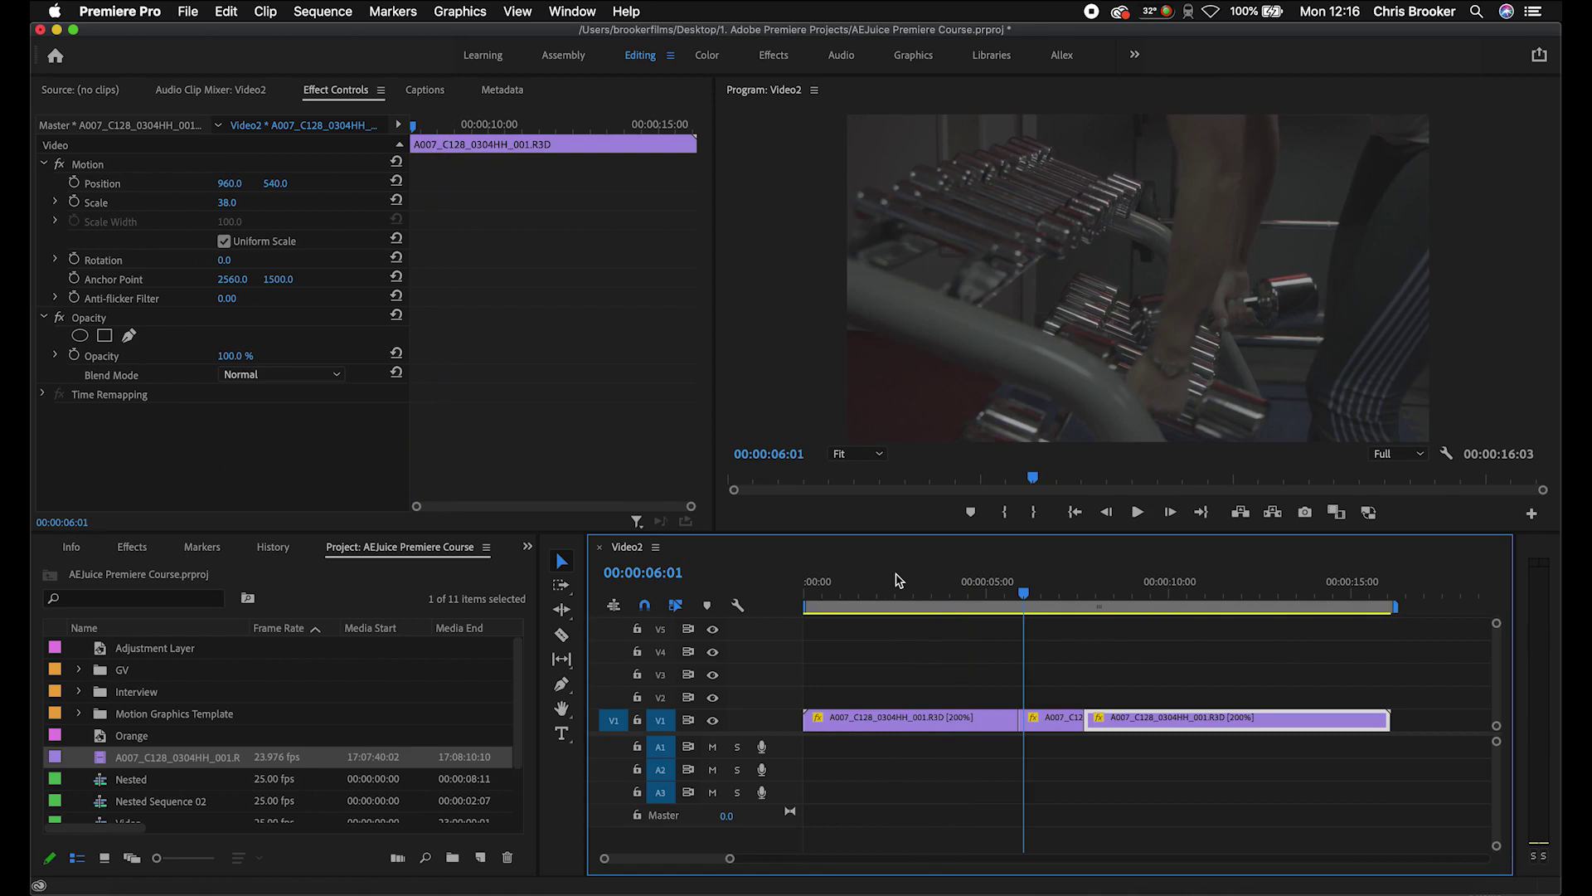
left_click_drag(1021, 590, 1113, 597)
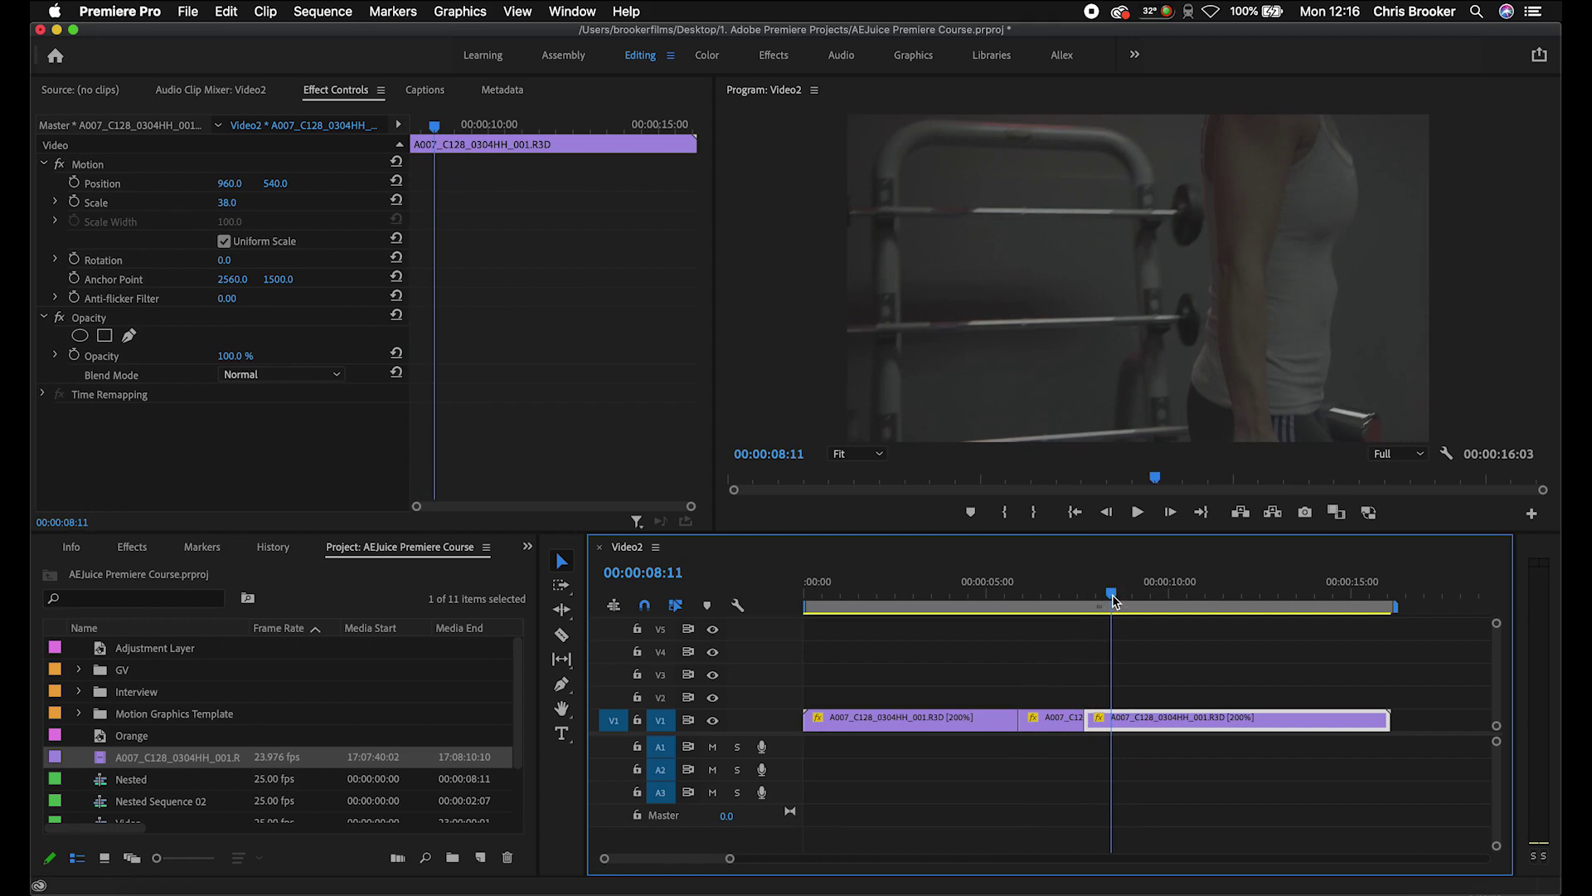
key("c")
left_click(1111, 719)
right_click(1095, 729)
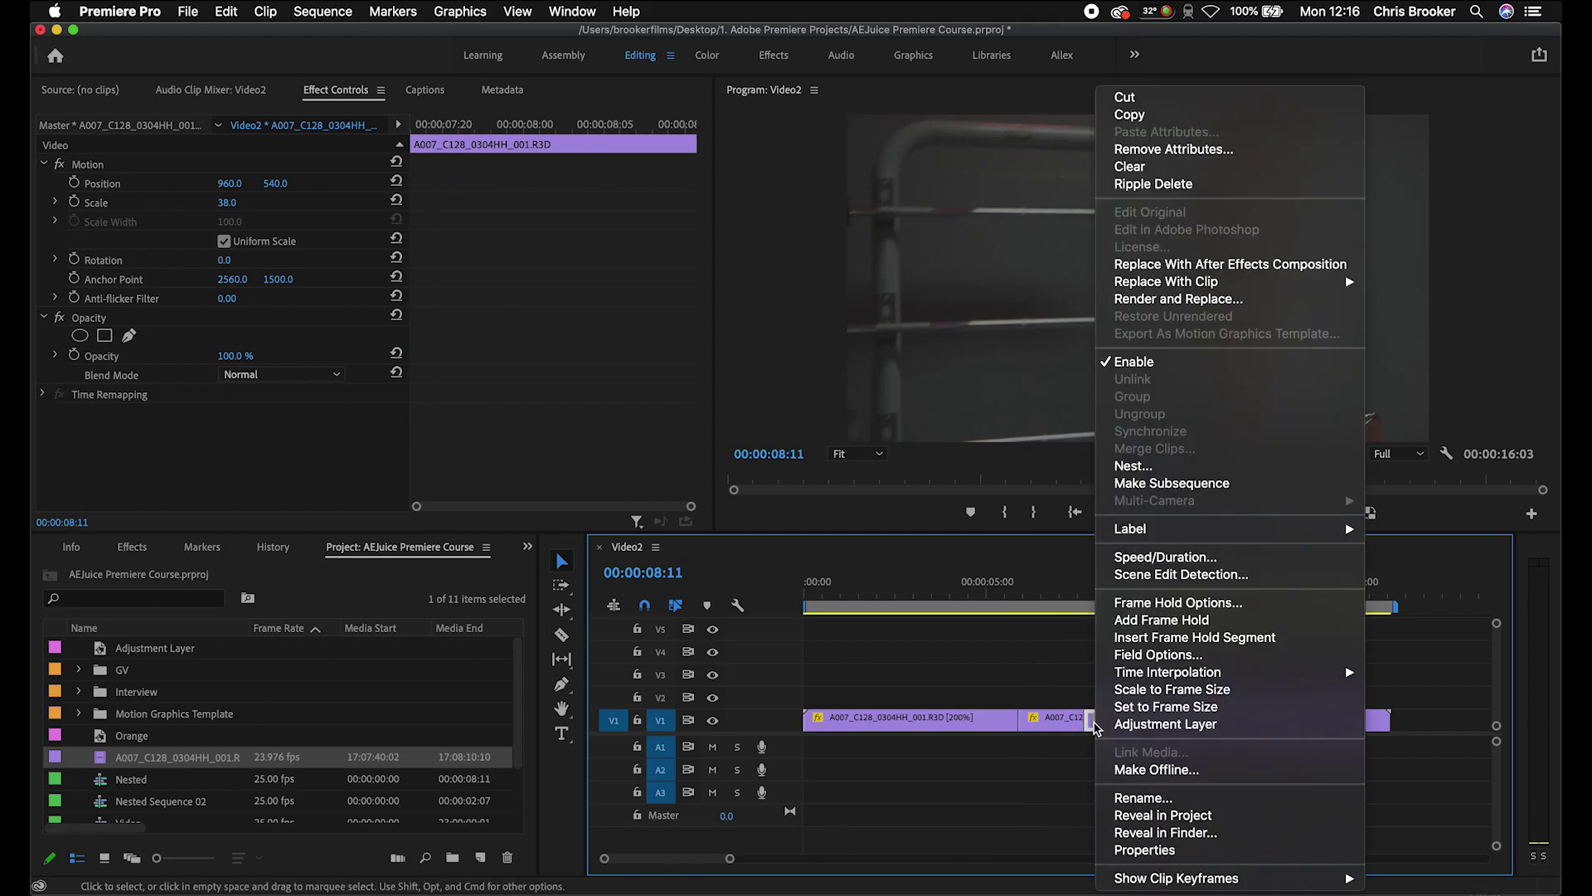
left_click(1166, 557)
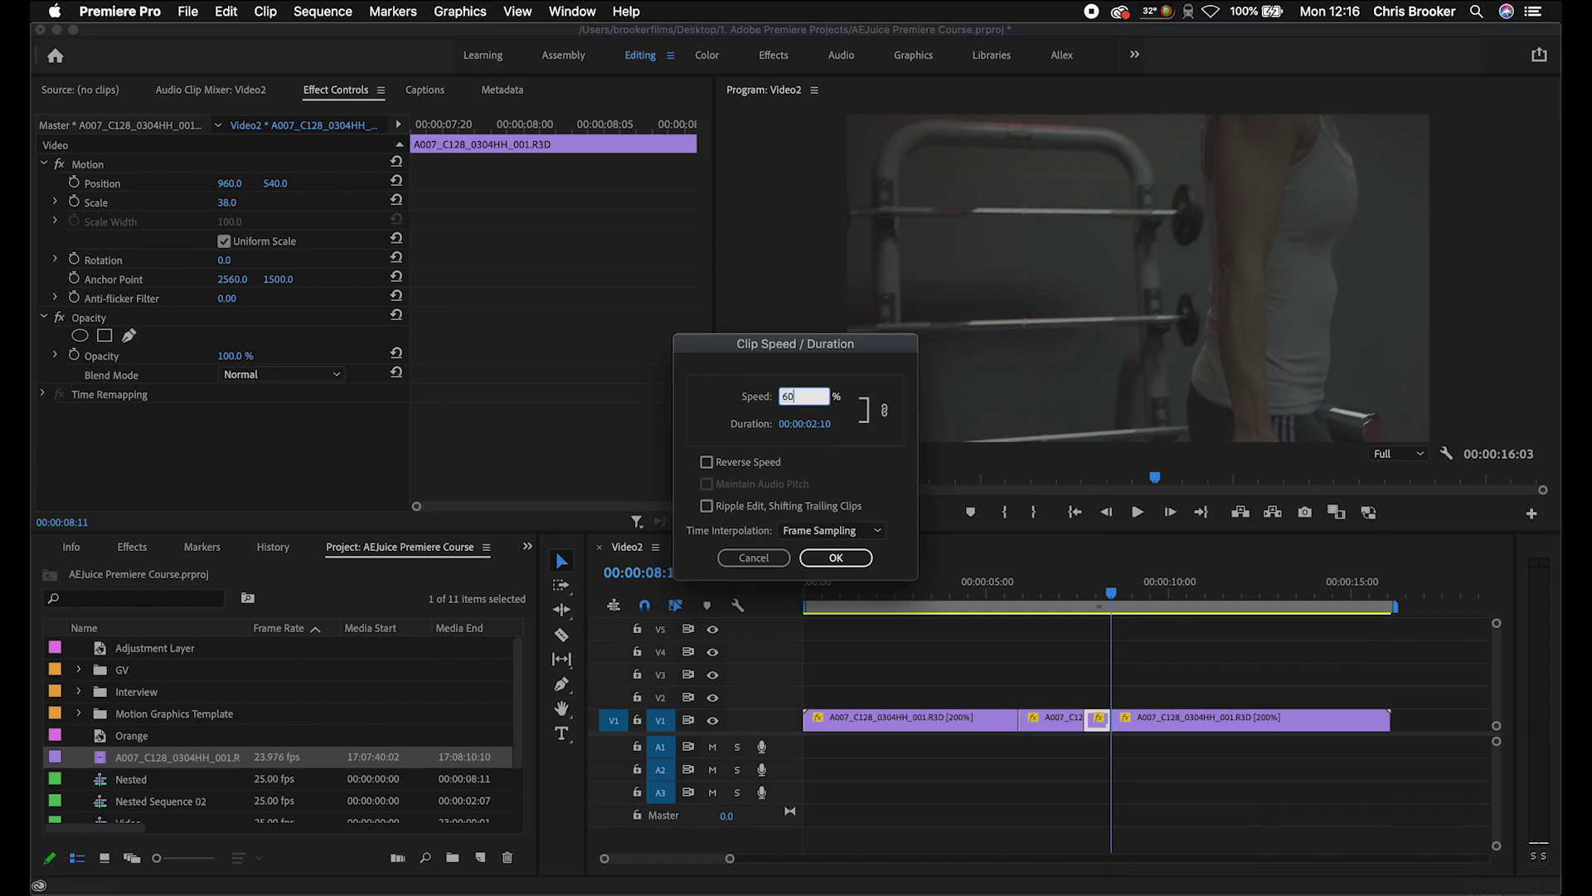
type("600")
key("Return")
left_click(1102, 720)
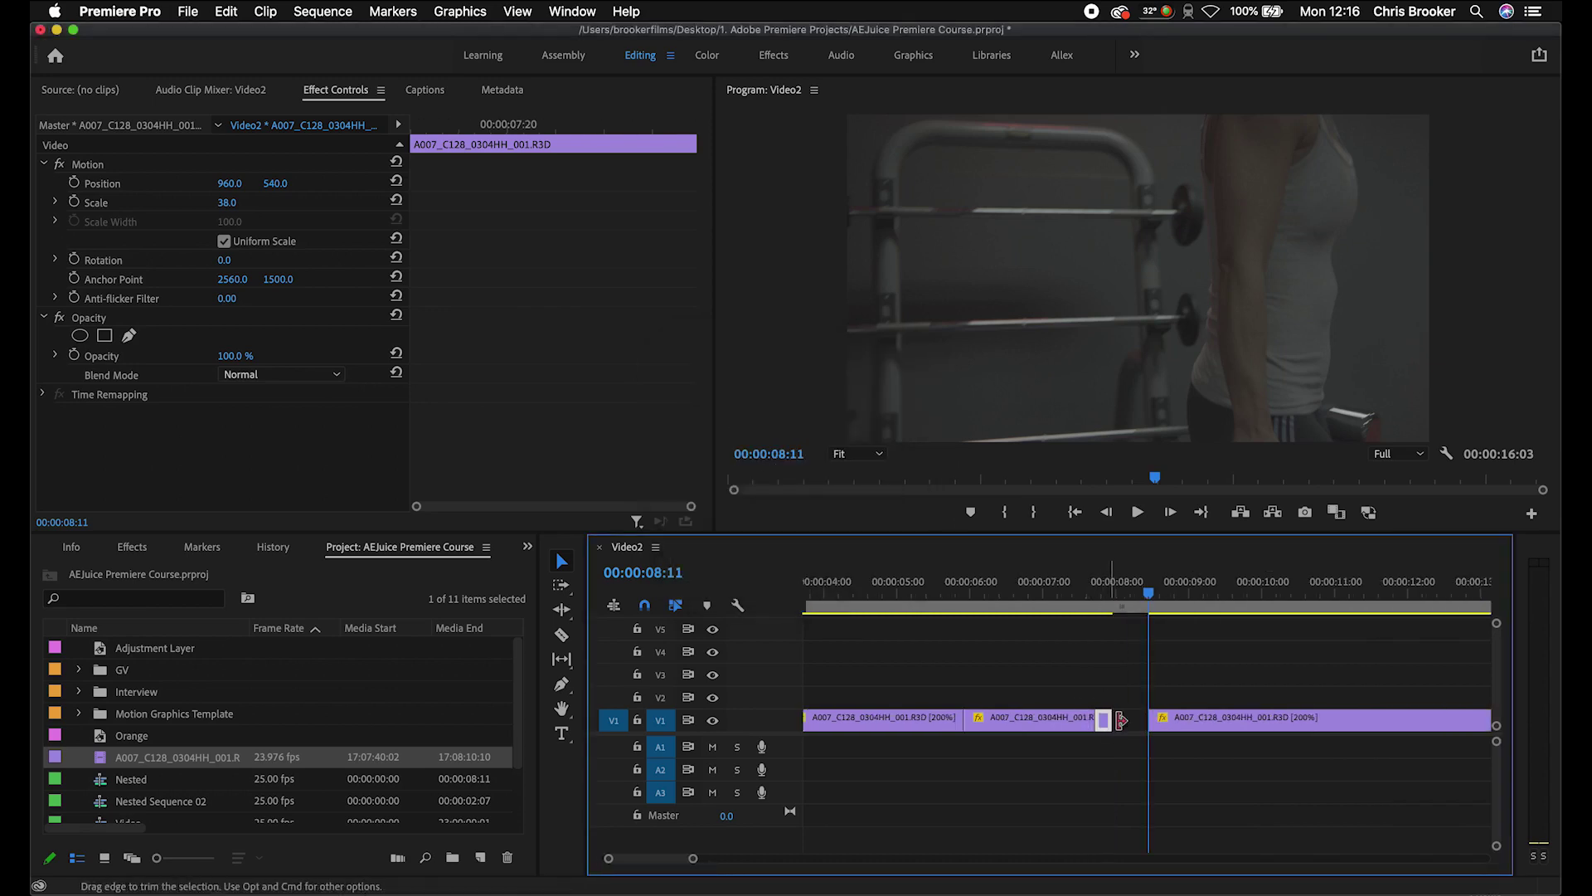
key("Delete")
Play back the speed ramp from about 3.5 seconds to review it.
left_click(936, 599)
left_click(936, 599)
key("space")
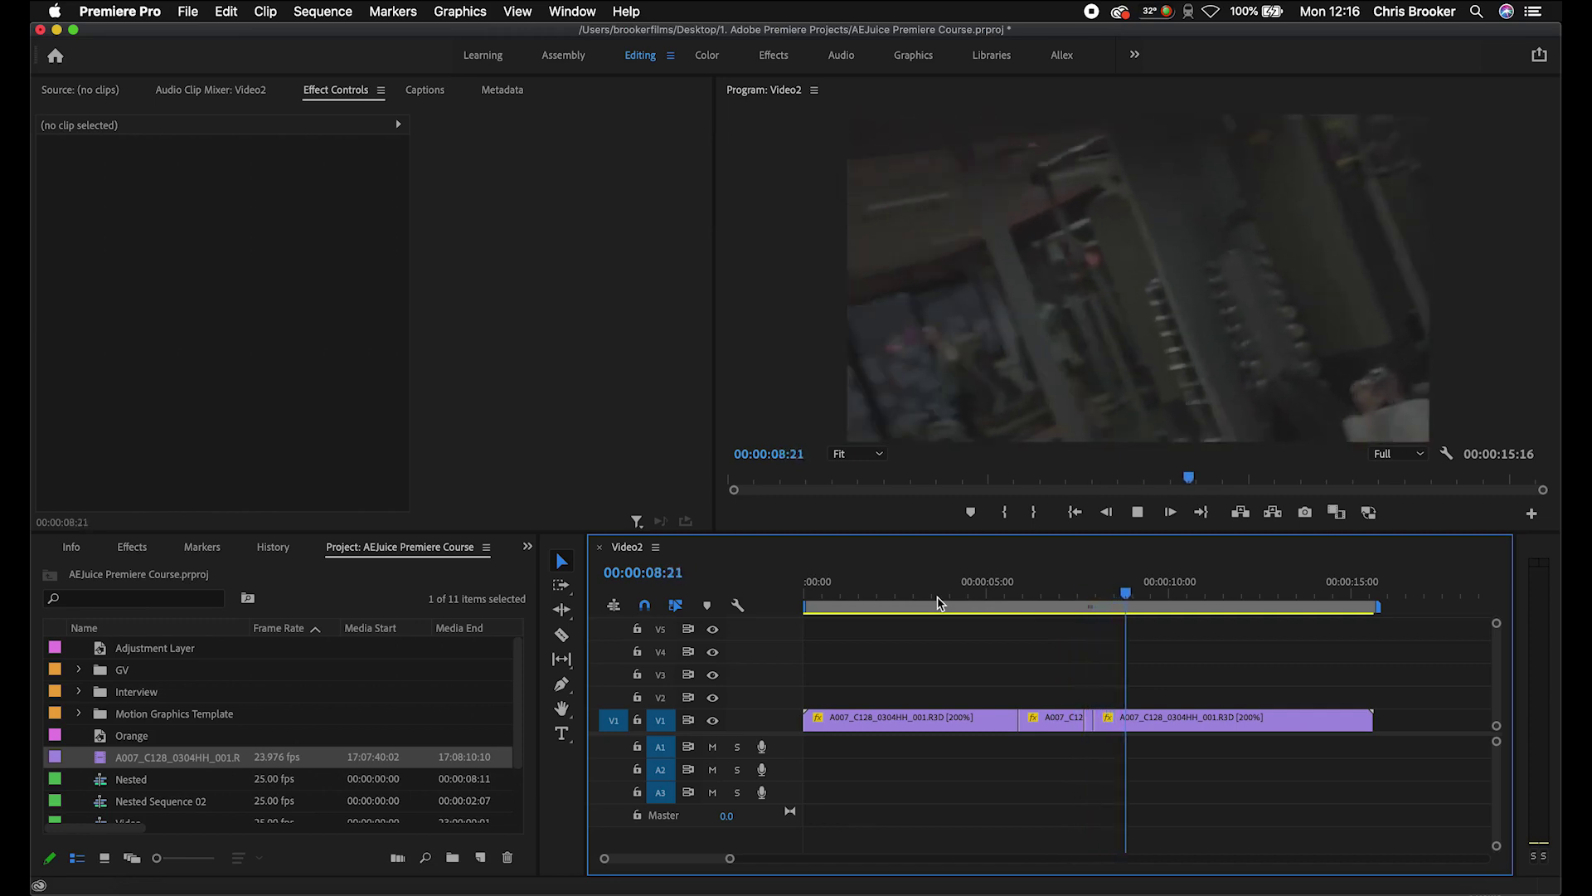
key("space")
left_click(1012, 598)
key("space")
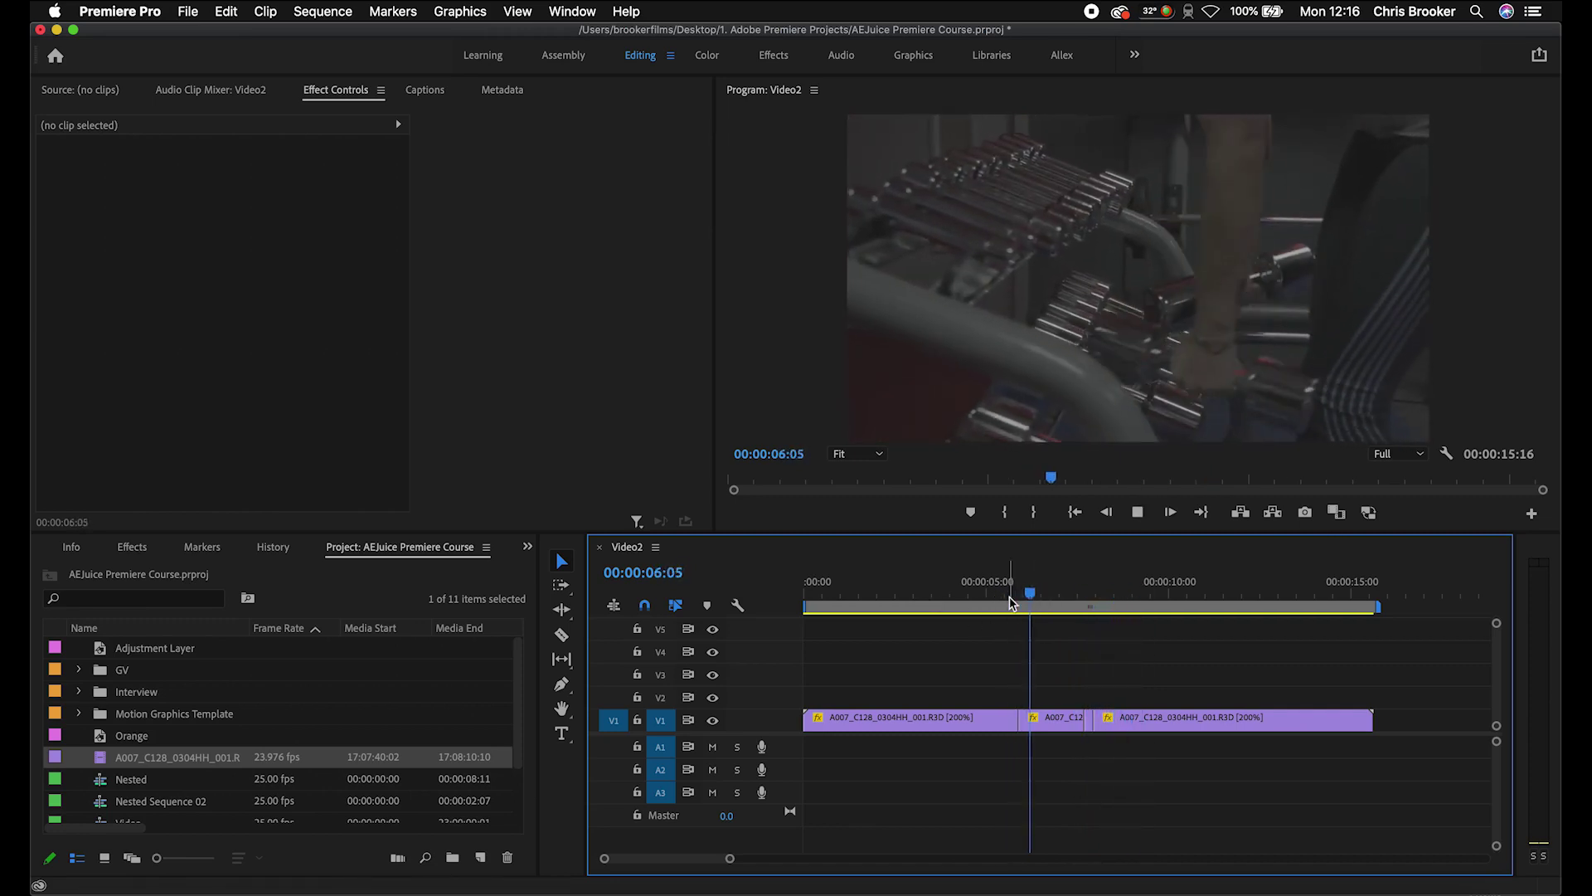
key("space")
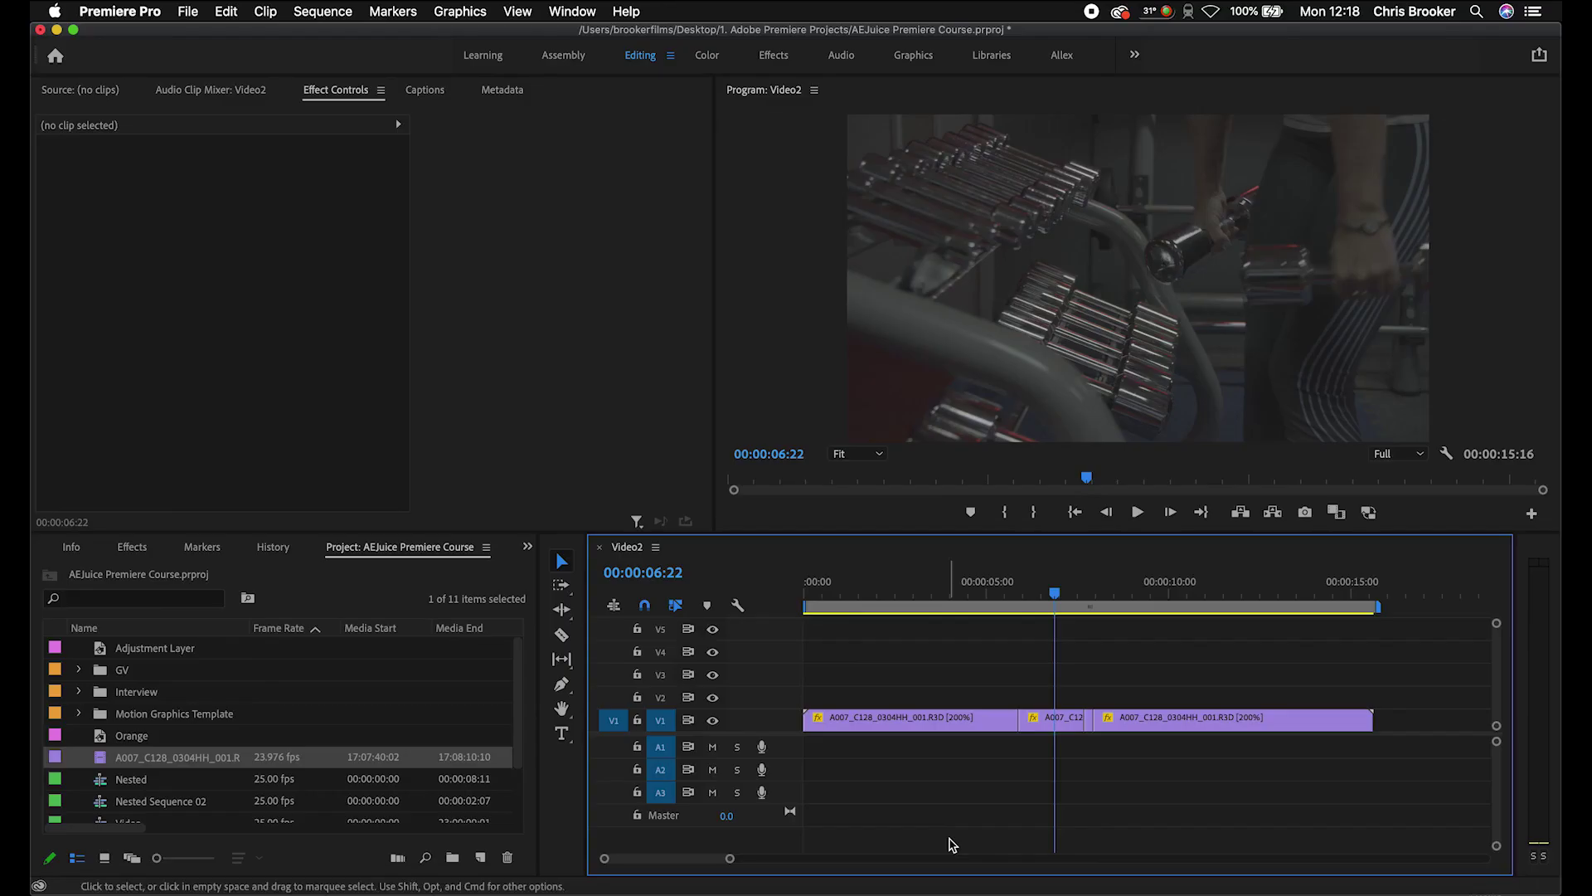
Open the TL time-lapse folder in Finder and clean up its icons by name.
left_click(142, 875)
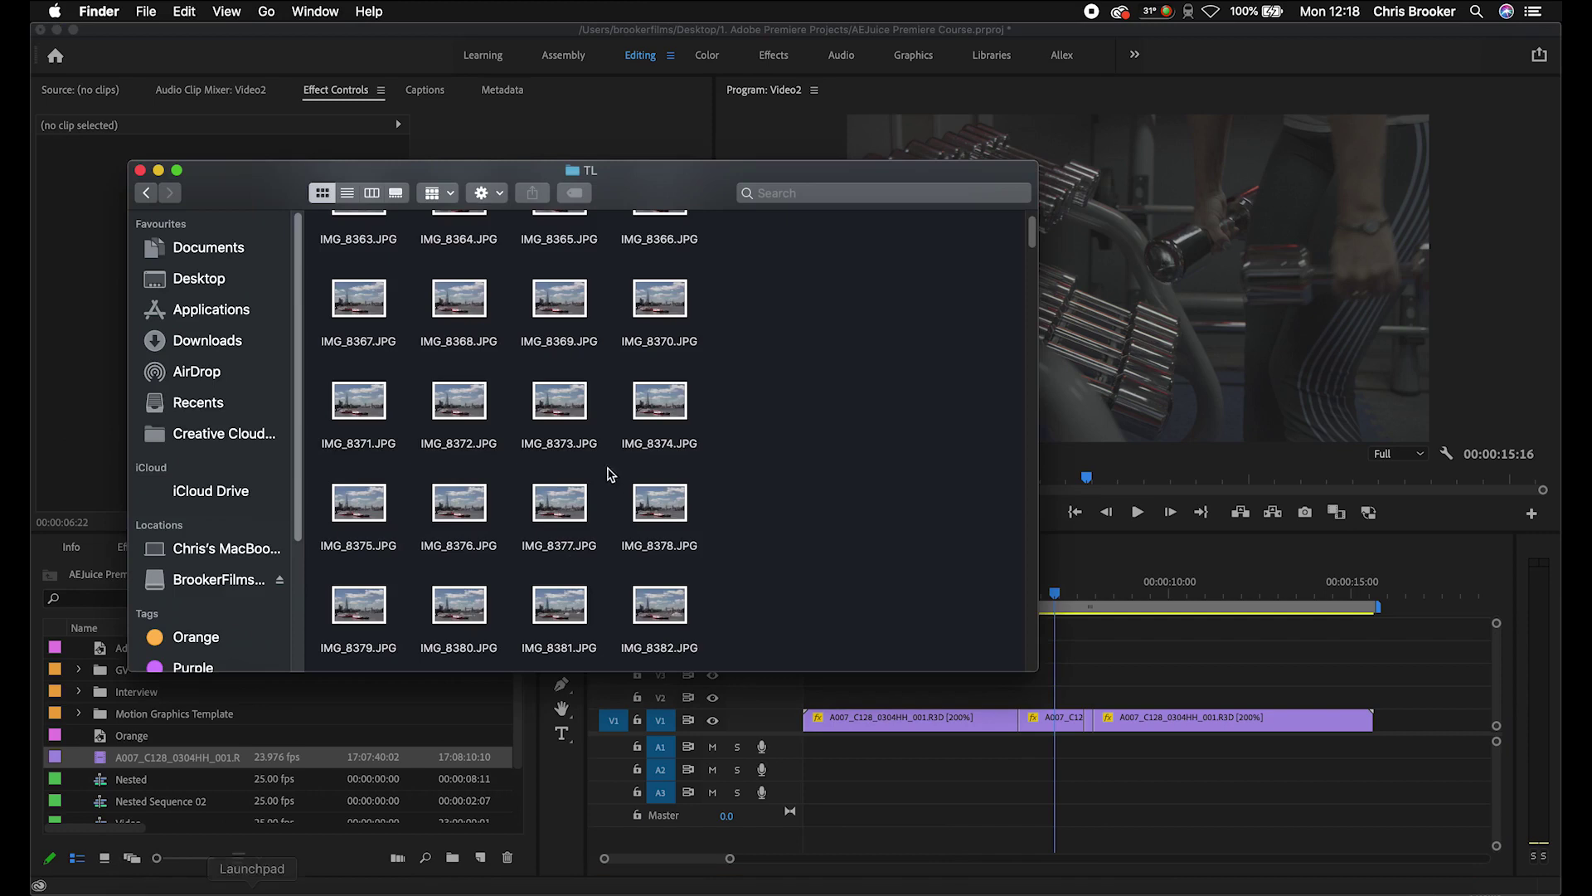
scroll(711, 307, "down", 8)
right_click(712, 307)
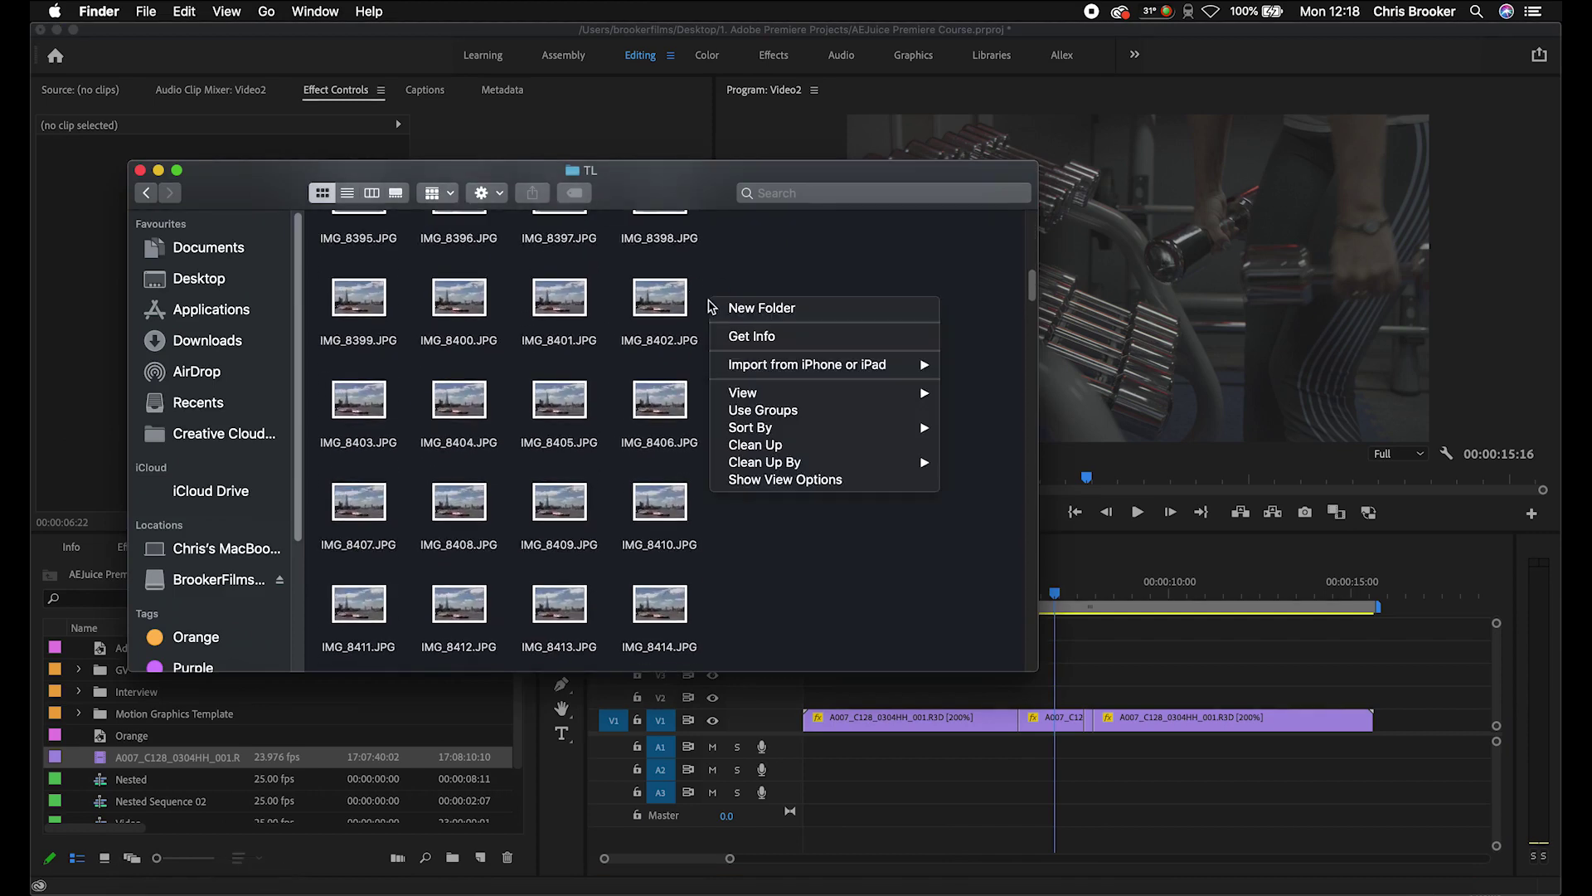
mouse_move(922, 462)
left_click(972, 462)
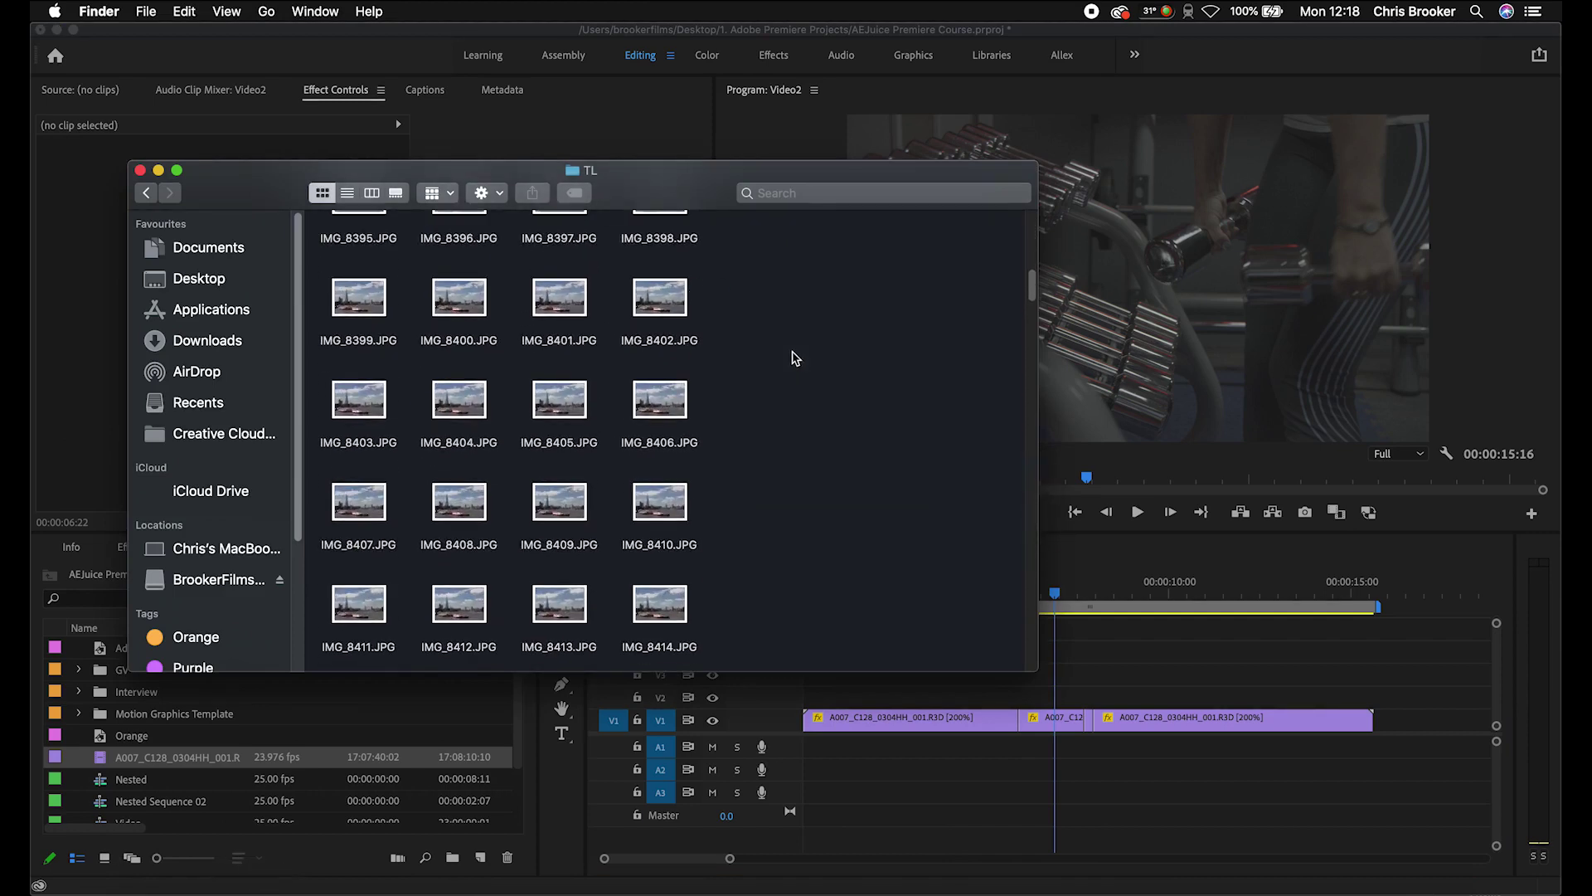
Compare IMG_8373 and IMG_8441 side by side in Preview, then close IMG_8373.
double_click(661, 350)
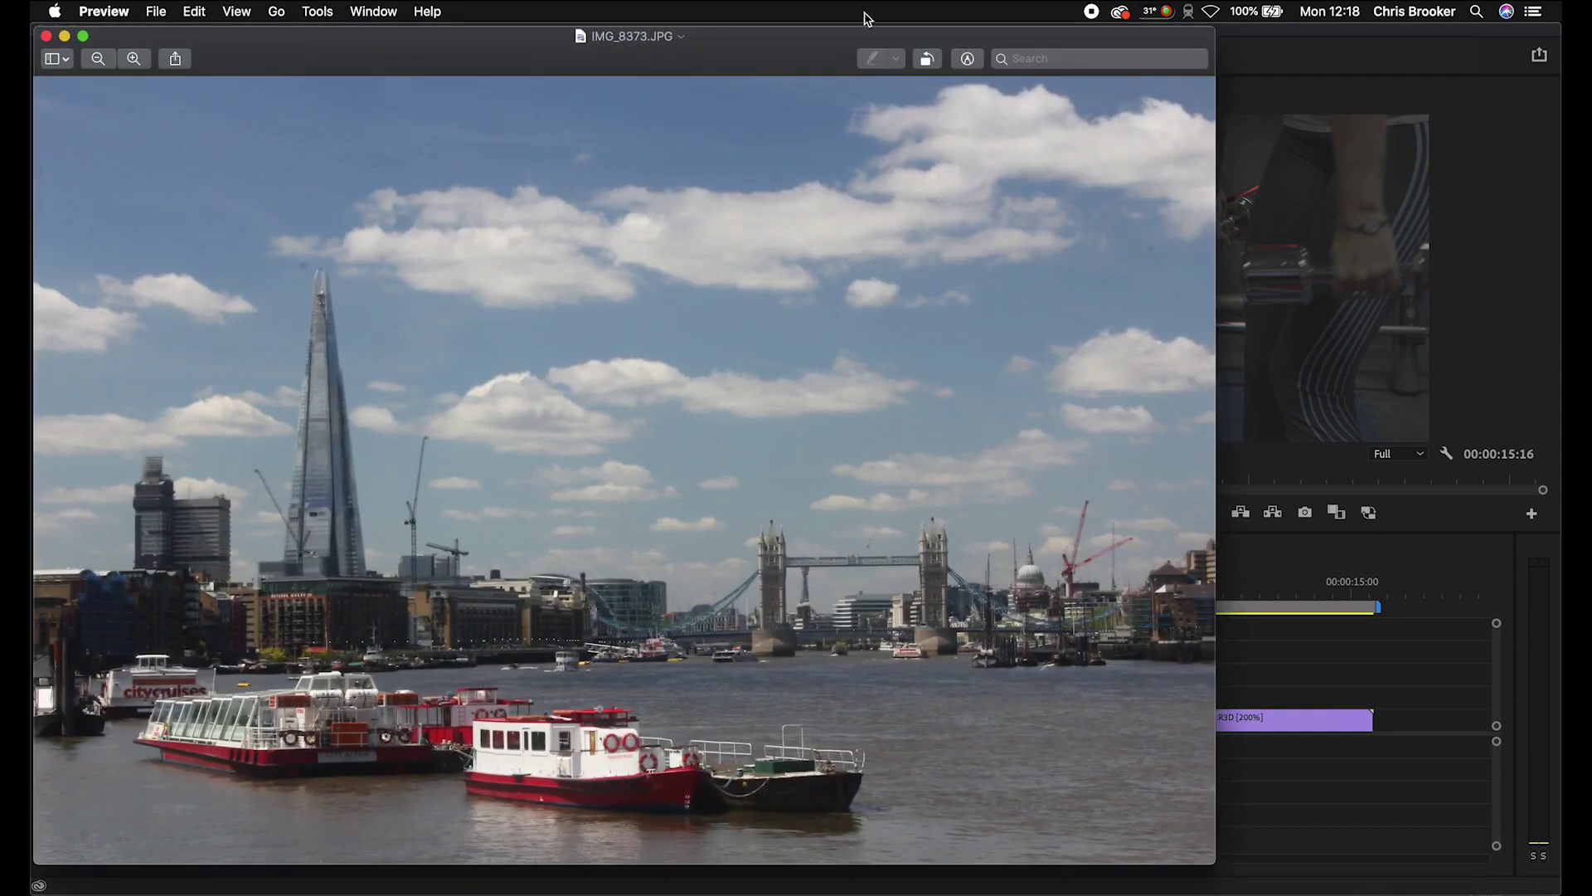
left_click_drag(825, 25, 1265, 26)
scroll(415, 449, "down", 5)
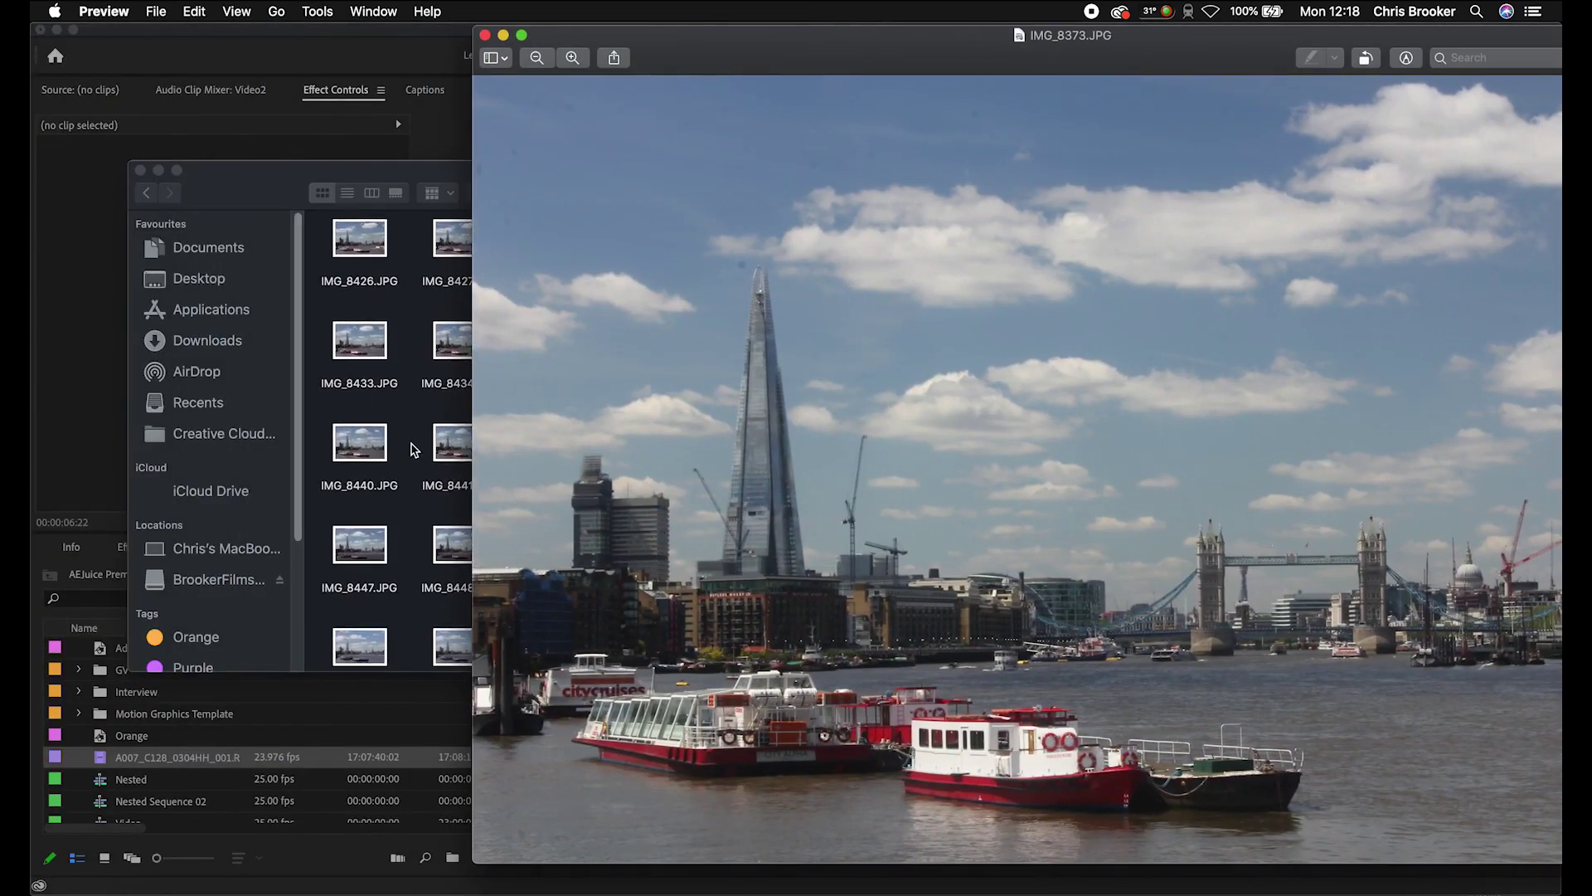
double_click(448, 444)
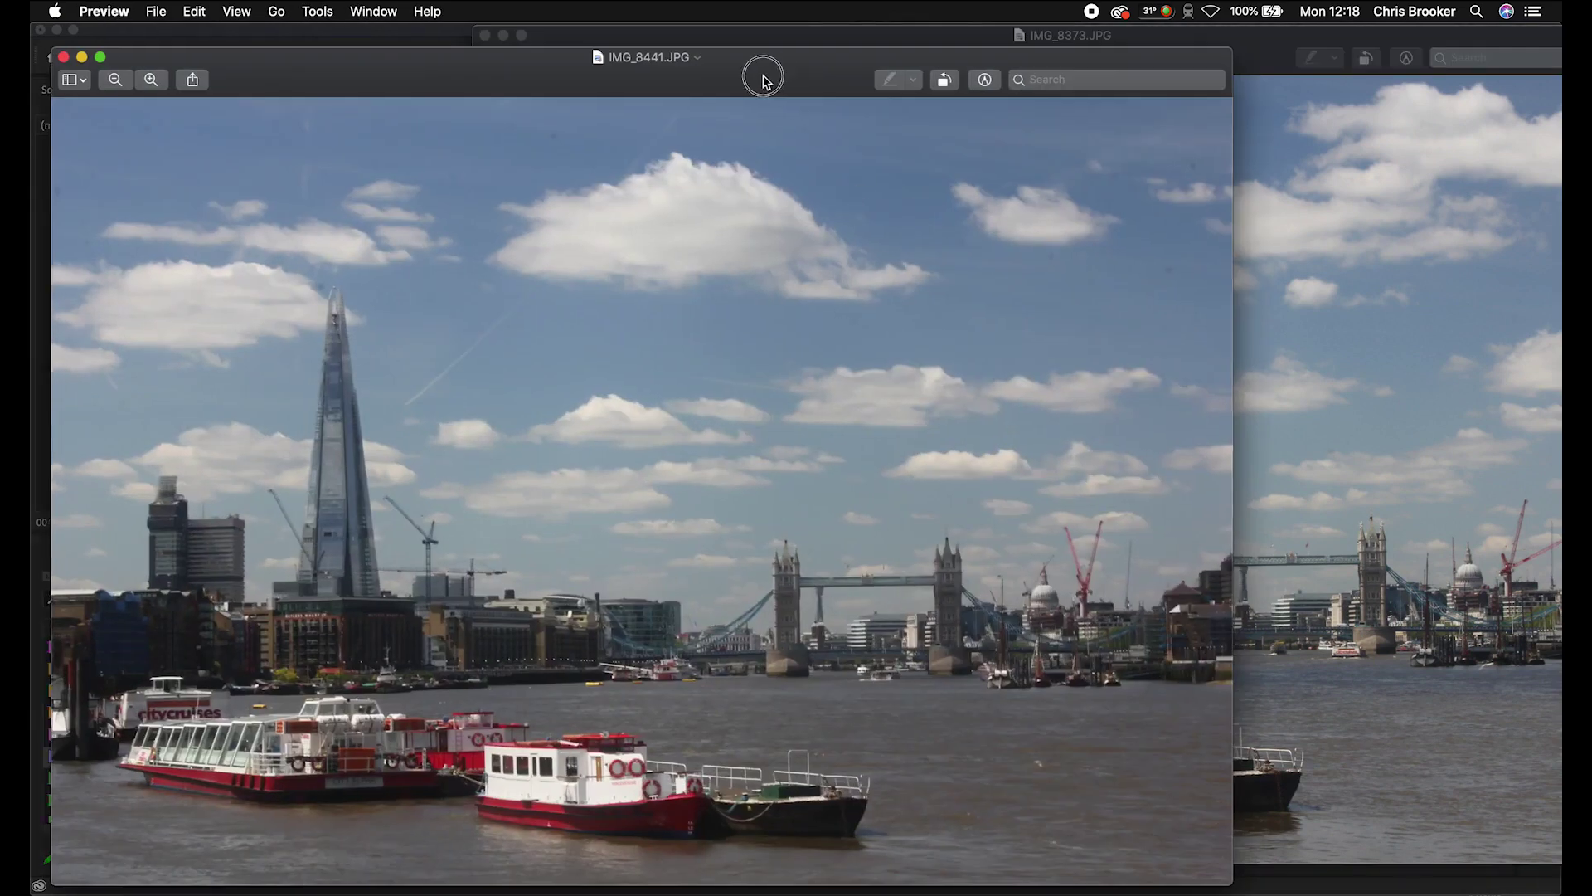
left_click_drag(667, 73, 622, 72)
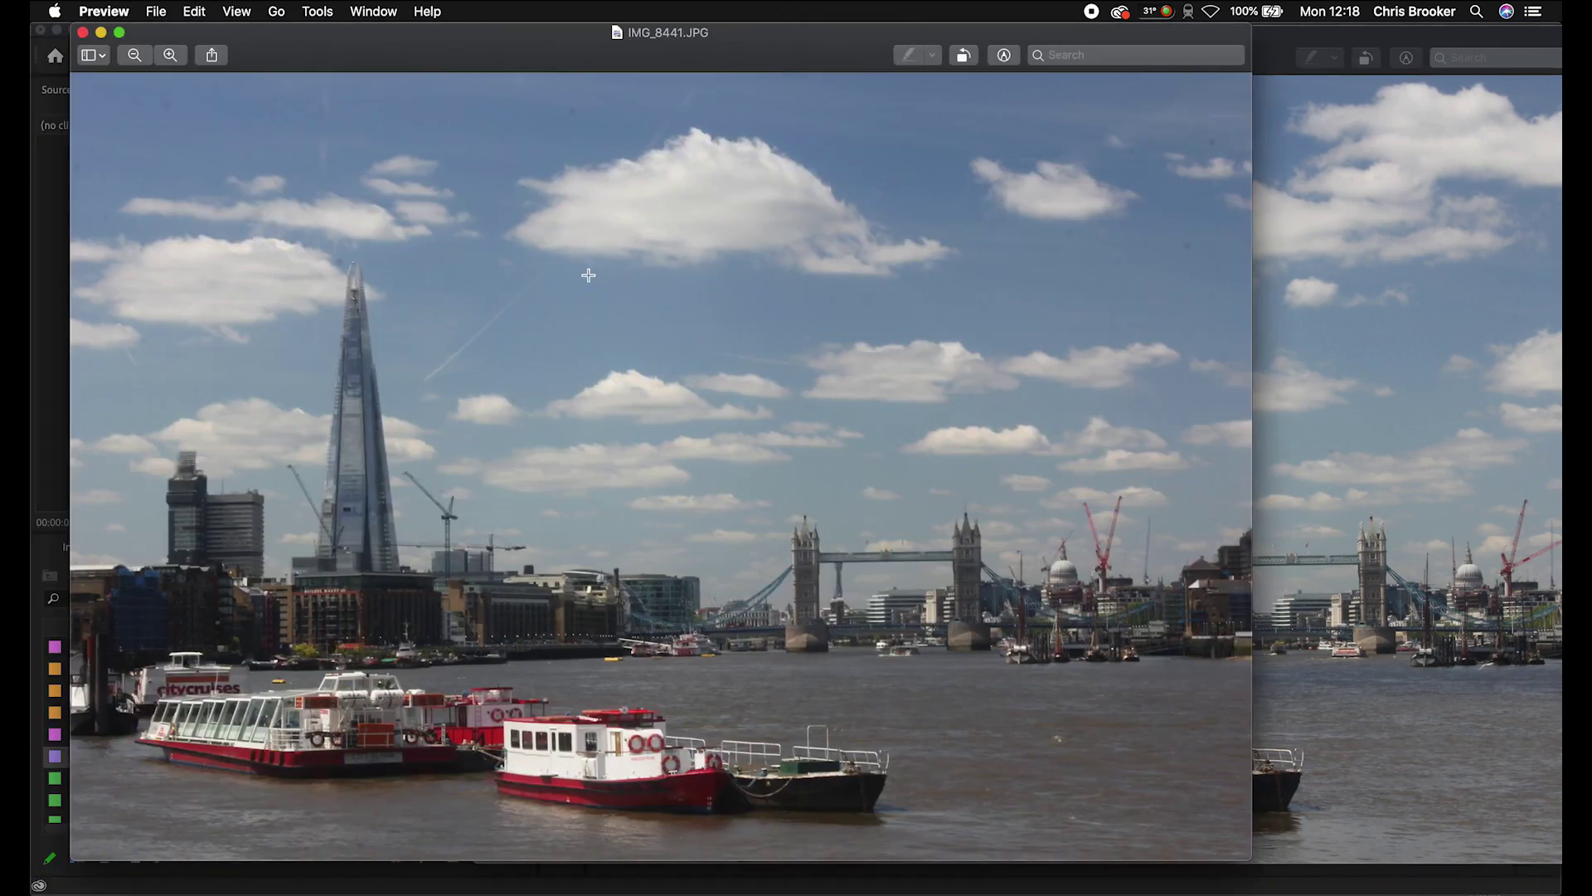
key("super+grave")
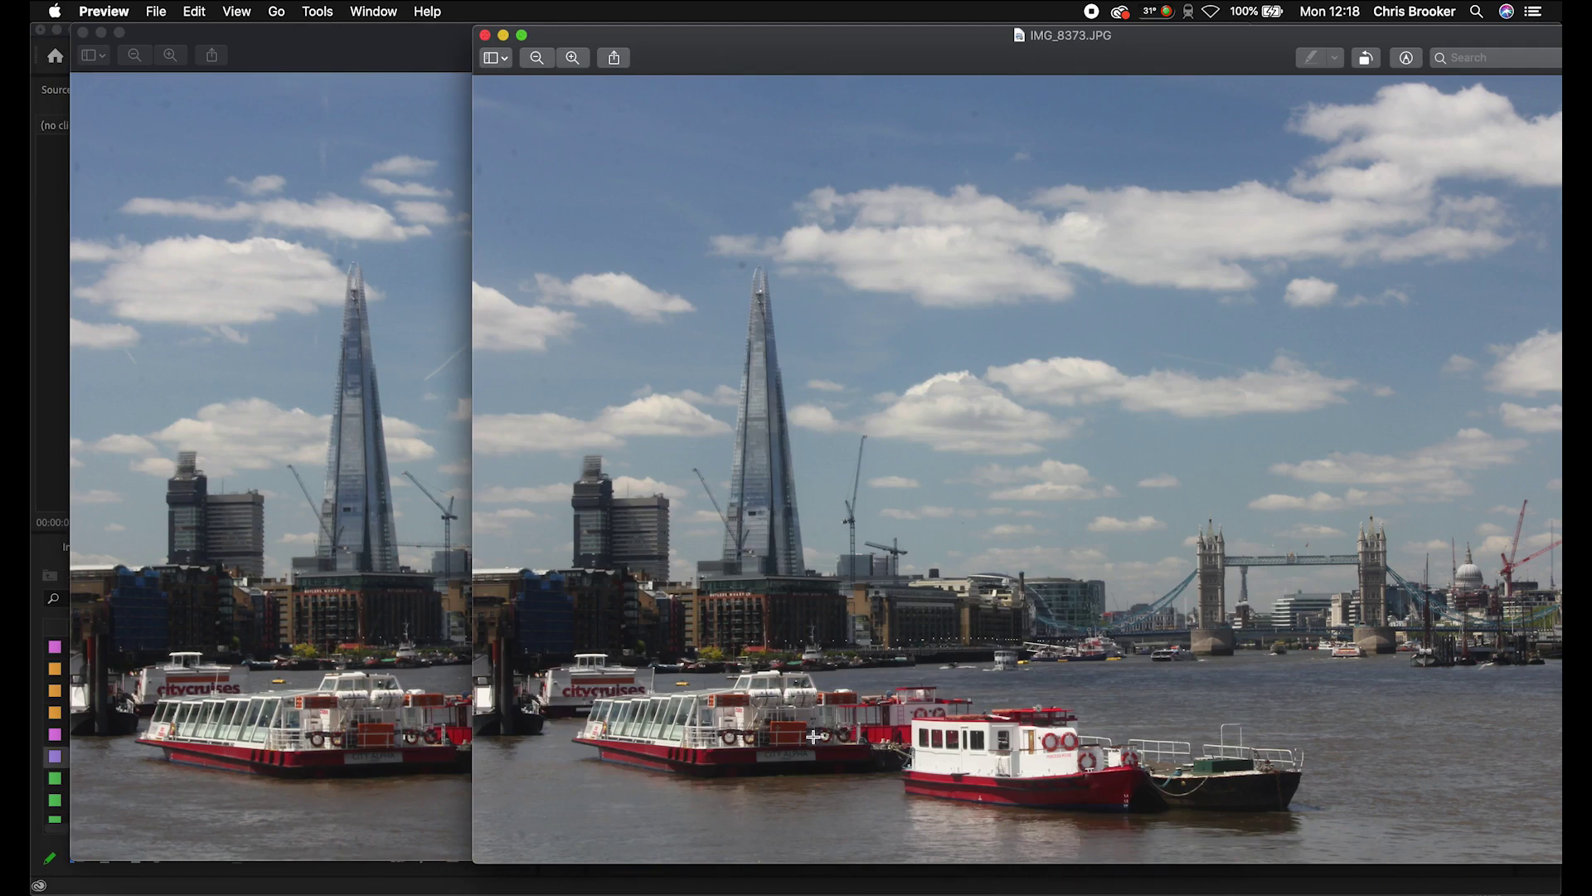
left_click(486, 36)
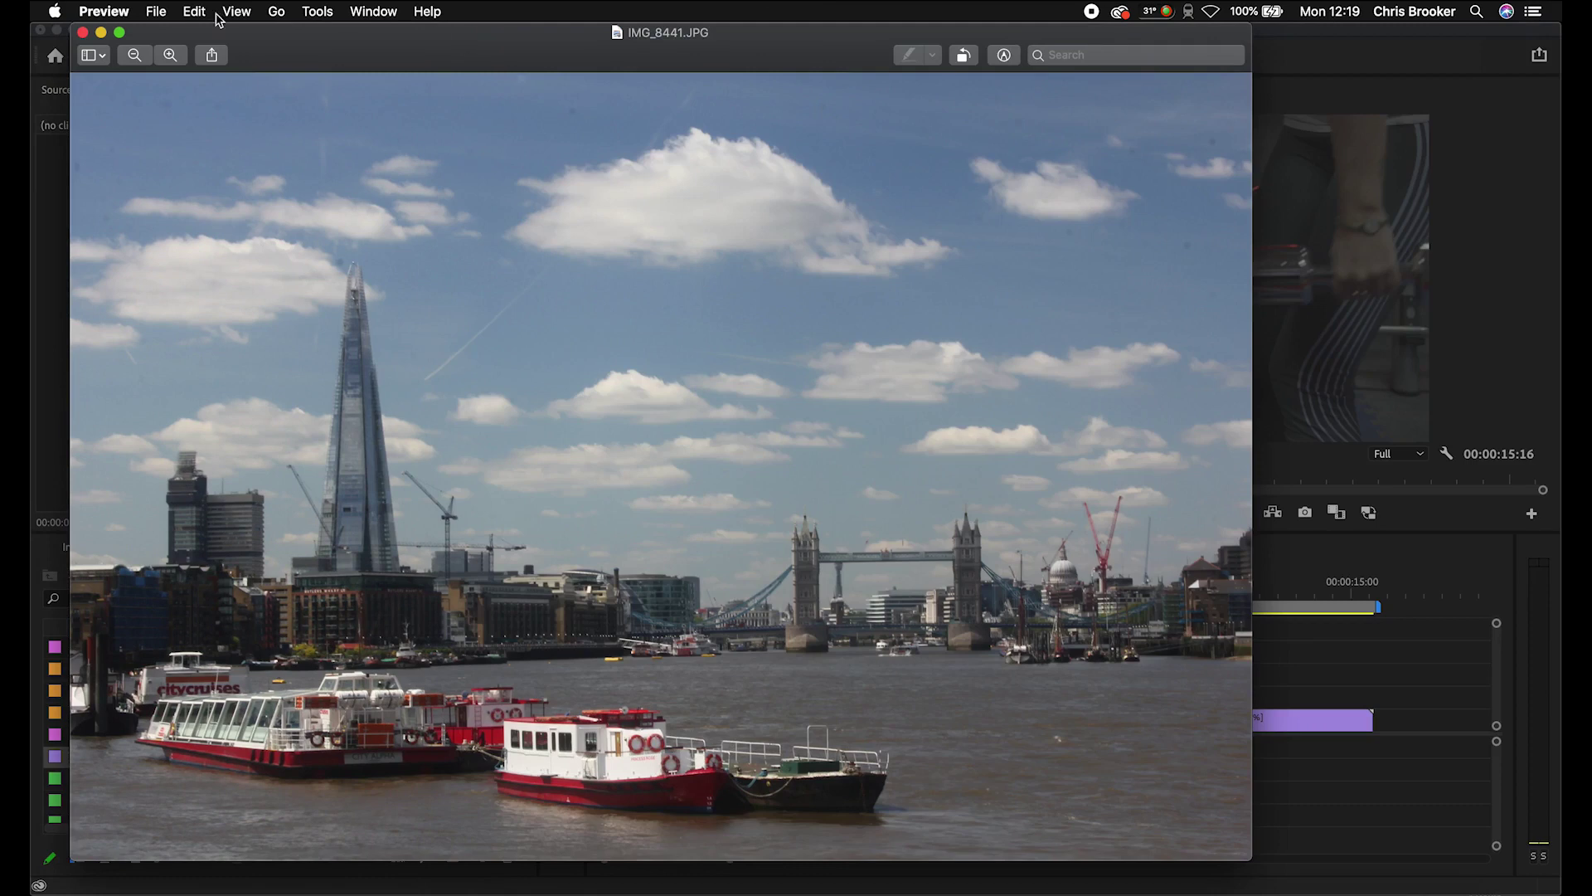
Drag a block of 18 TL time-lapse stills from Finder onto the Premiere timeline.
left_click(83, 32)
left_click(453, 307)
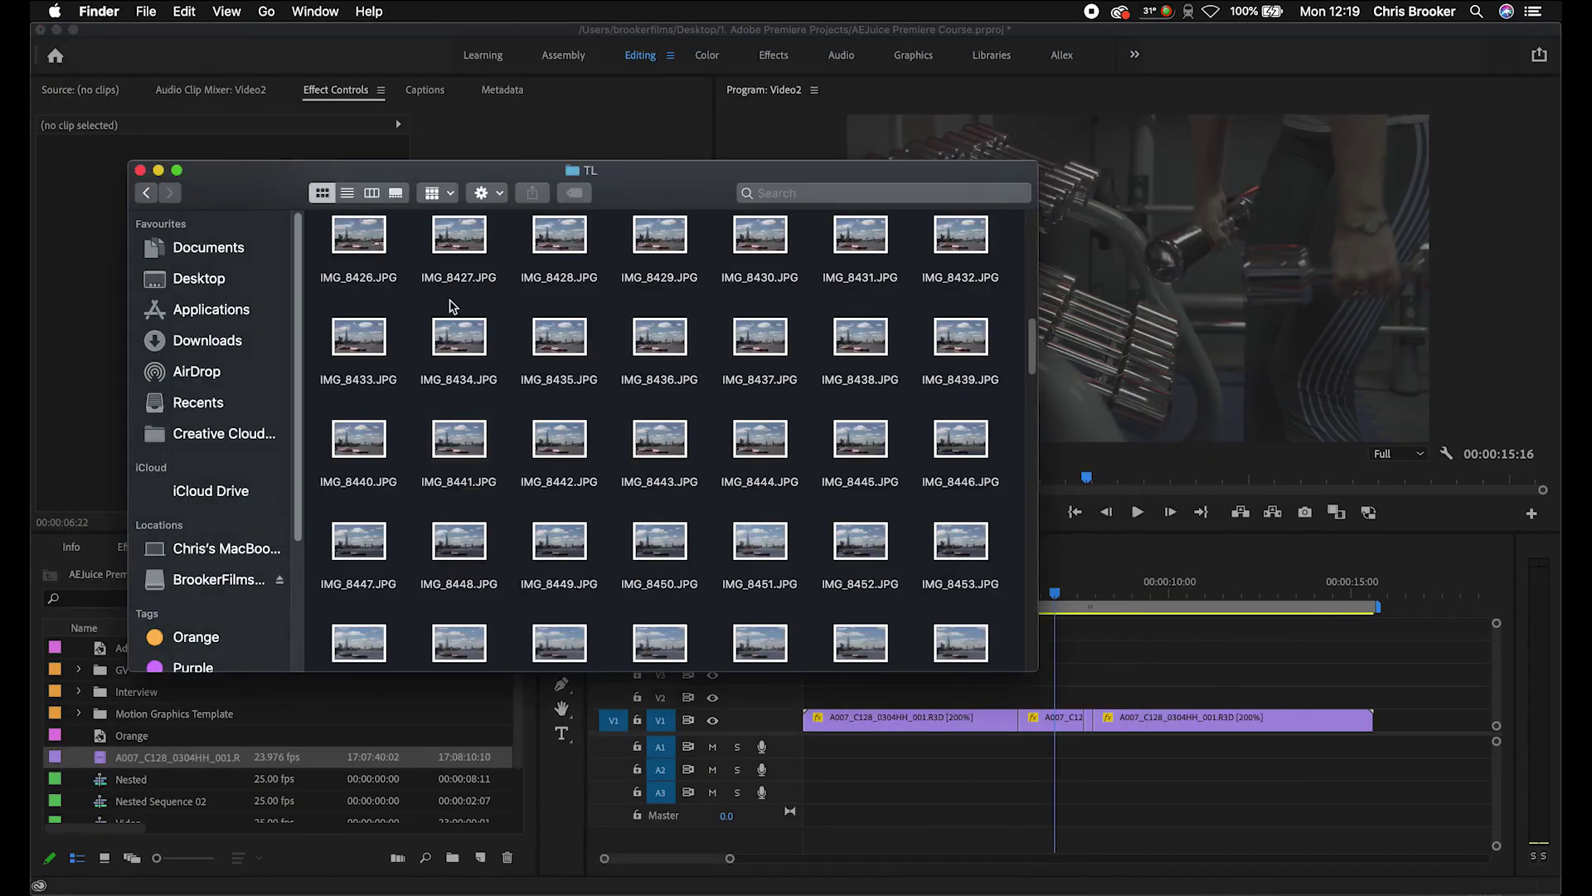
left_click_drag(415, 303, 1000, 589)
left_click_drag(868, 550, 1231, 699)
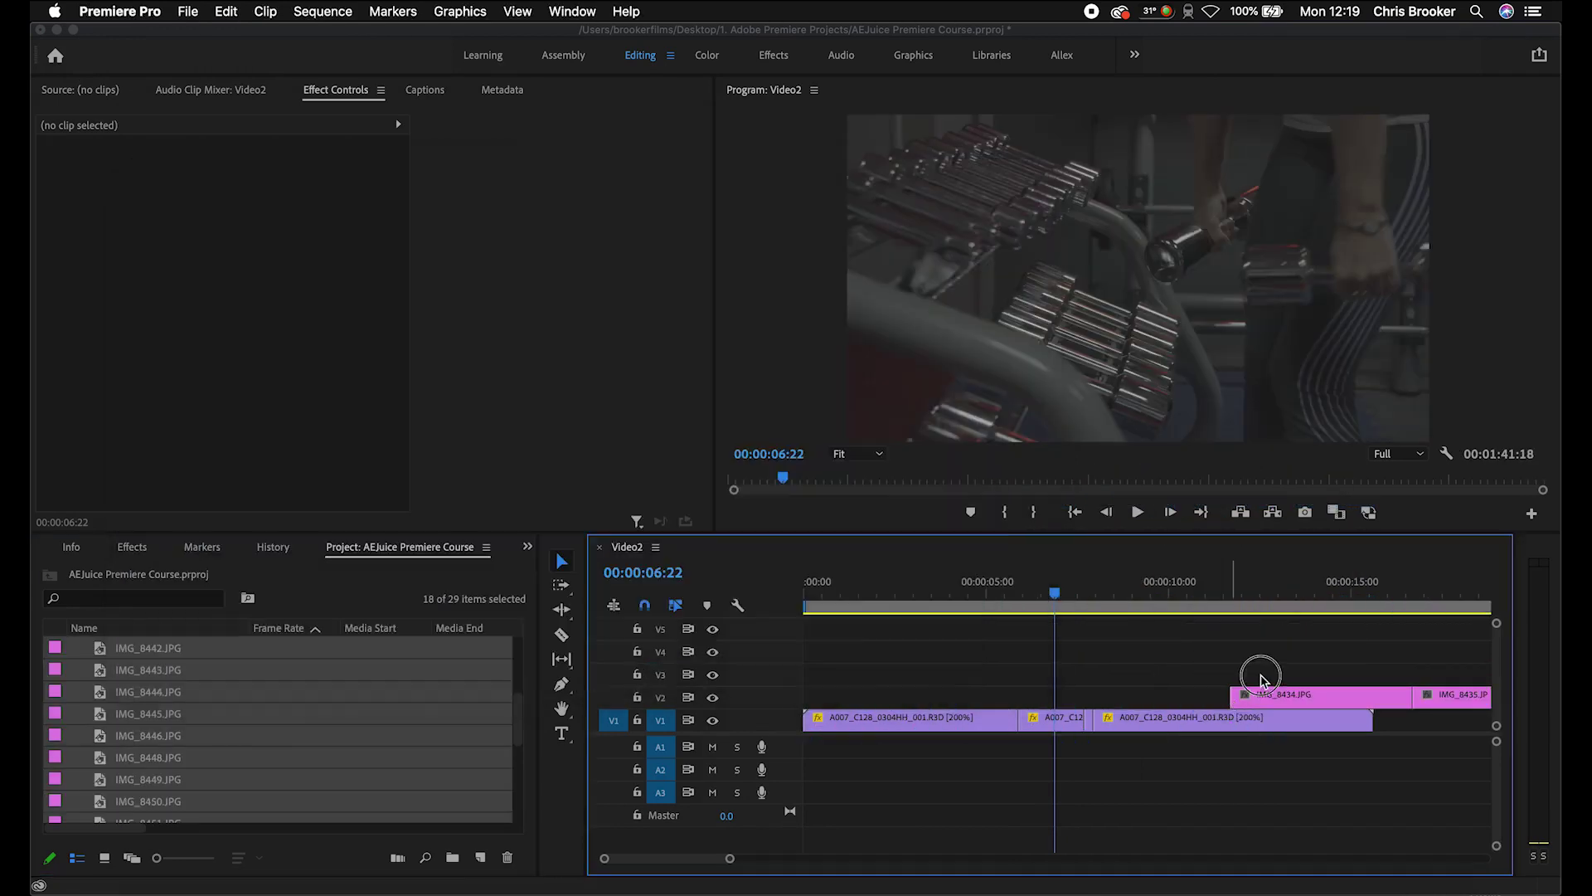
Scrub through the stills on the timeline, then undo to remove them from the sequence.
key("backslash")
left_click_drag(1035, 591, 985, 644)
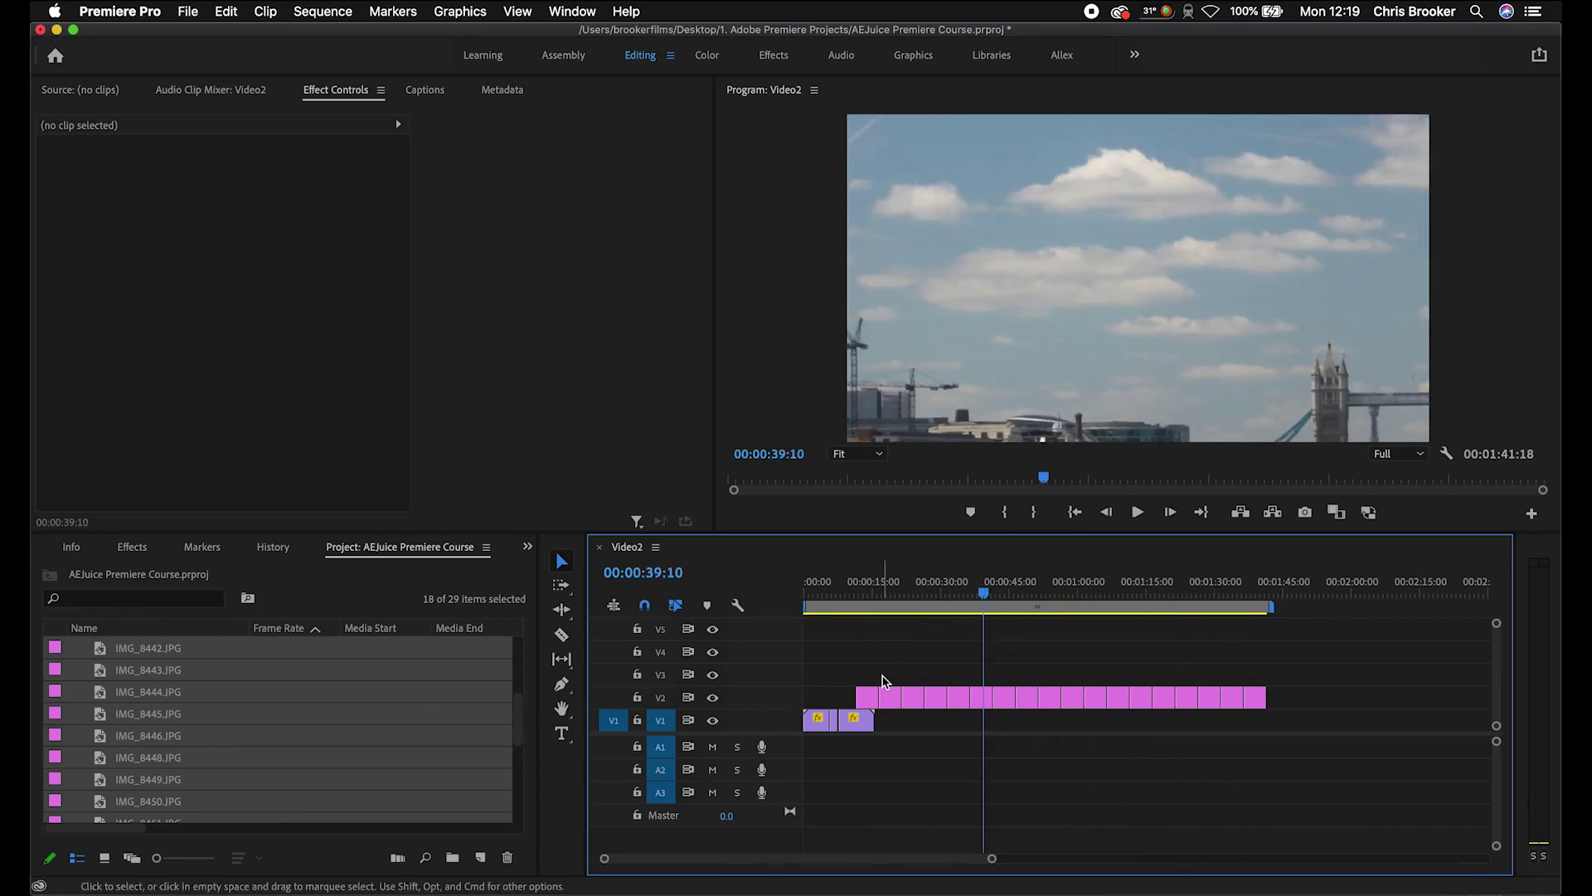
key("super+z")
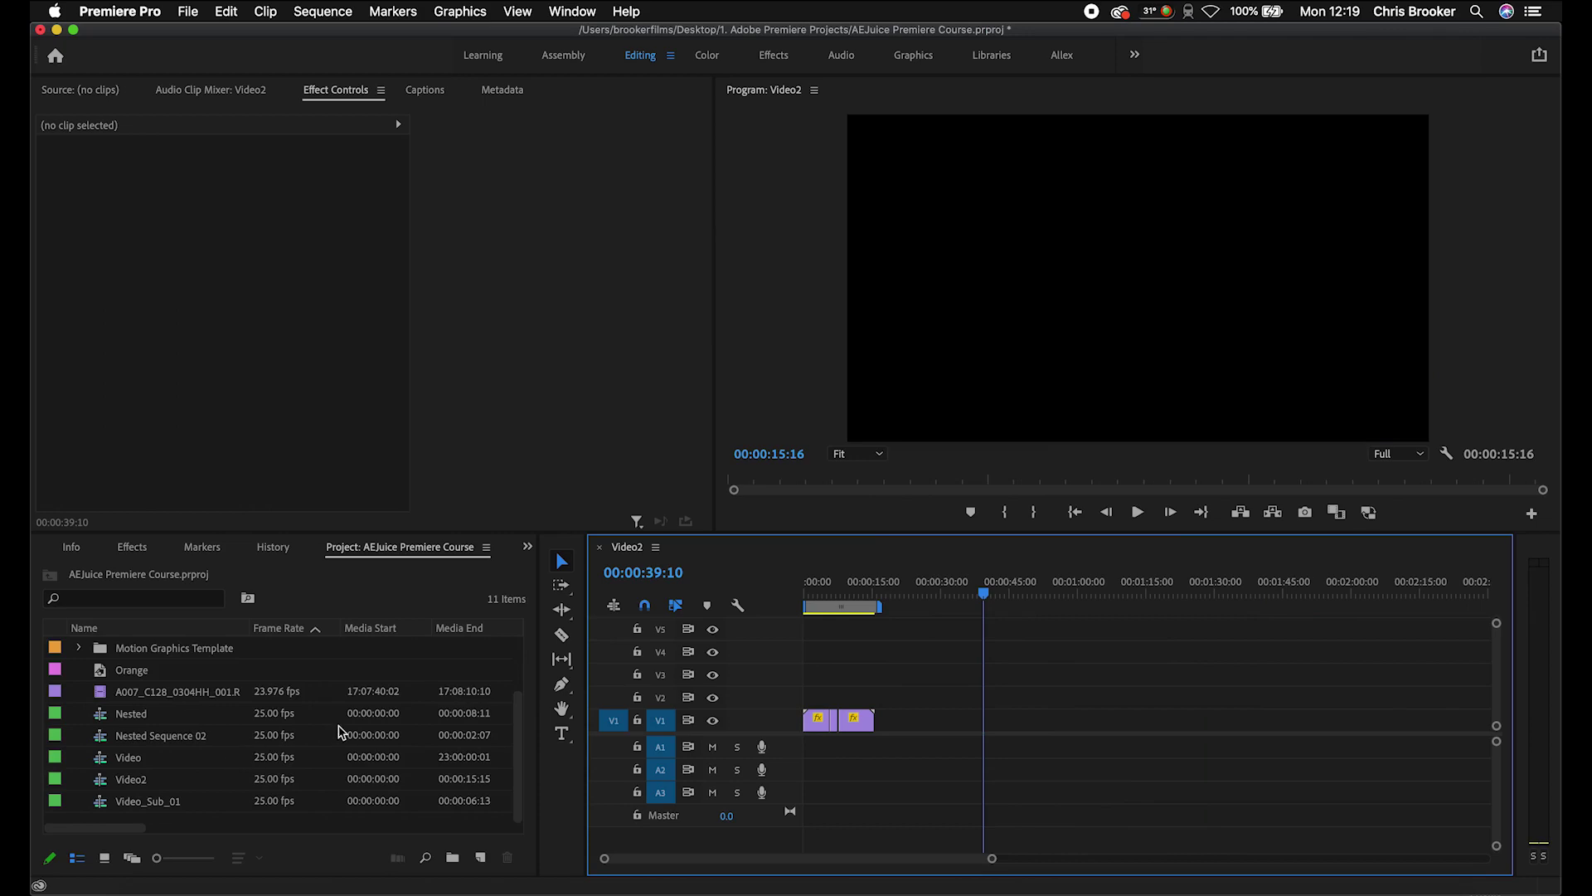
left_click_drag(354, 532, 355, 462)
Import IMG_8363.JPG from the TL folder with Image Sequence ticked, creating one 29.97 fps clip.
right_click(136, 819)
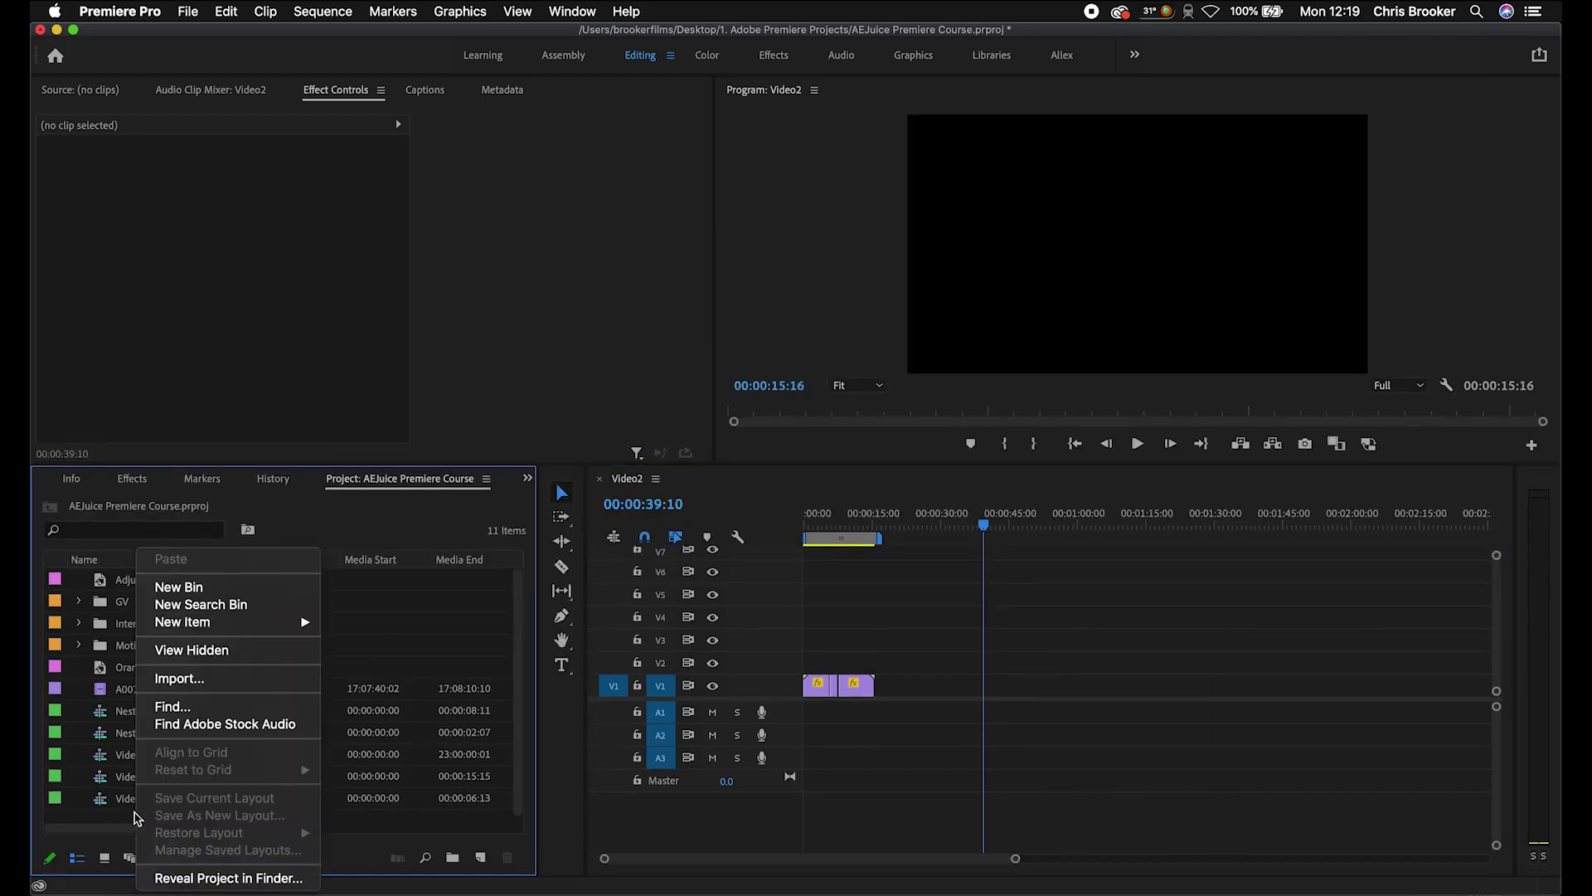
left_click(185, 677)
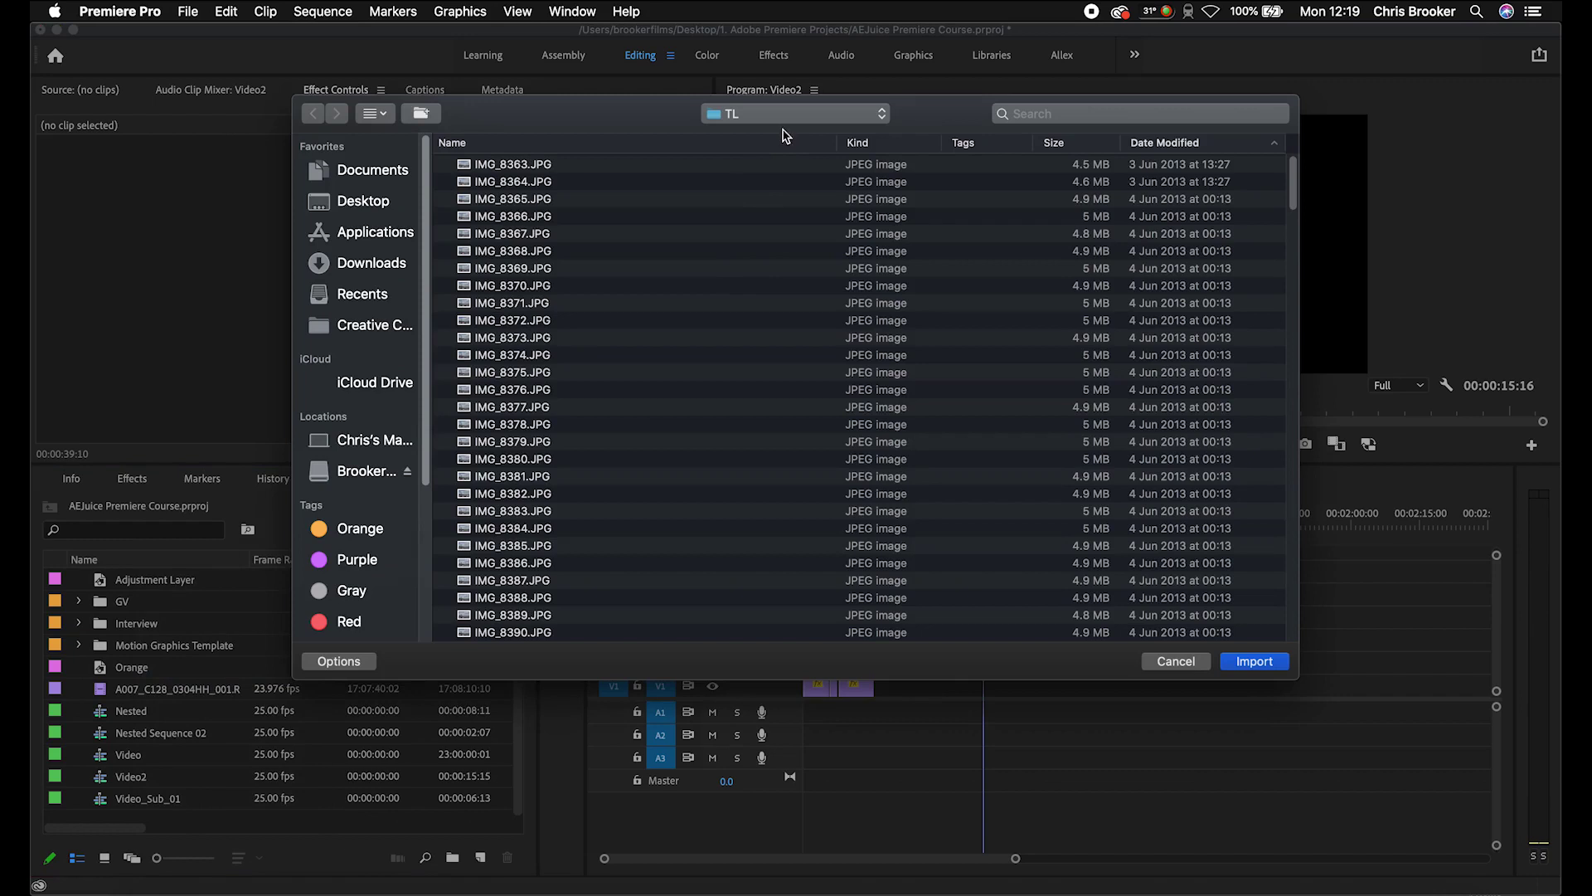
left_click(785, 114)
left_click(784, 117)
left_click(518, 166)
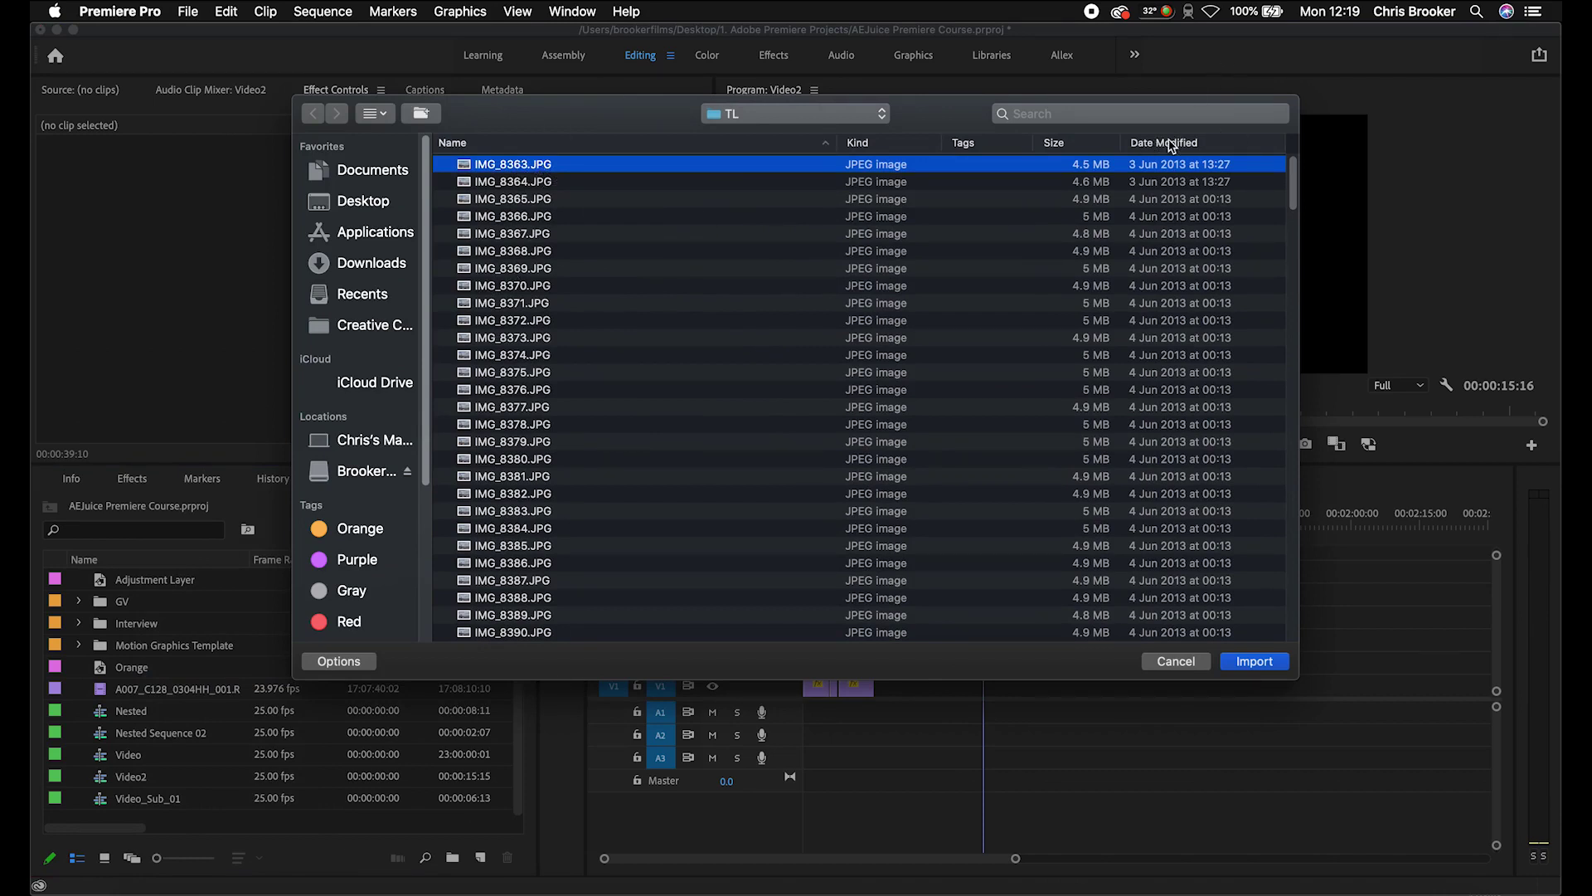
left_click(1051, 146)
scroll(924, 220, "down", 1)
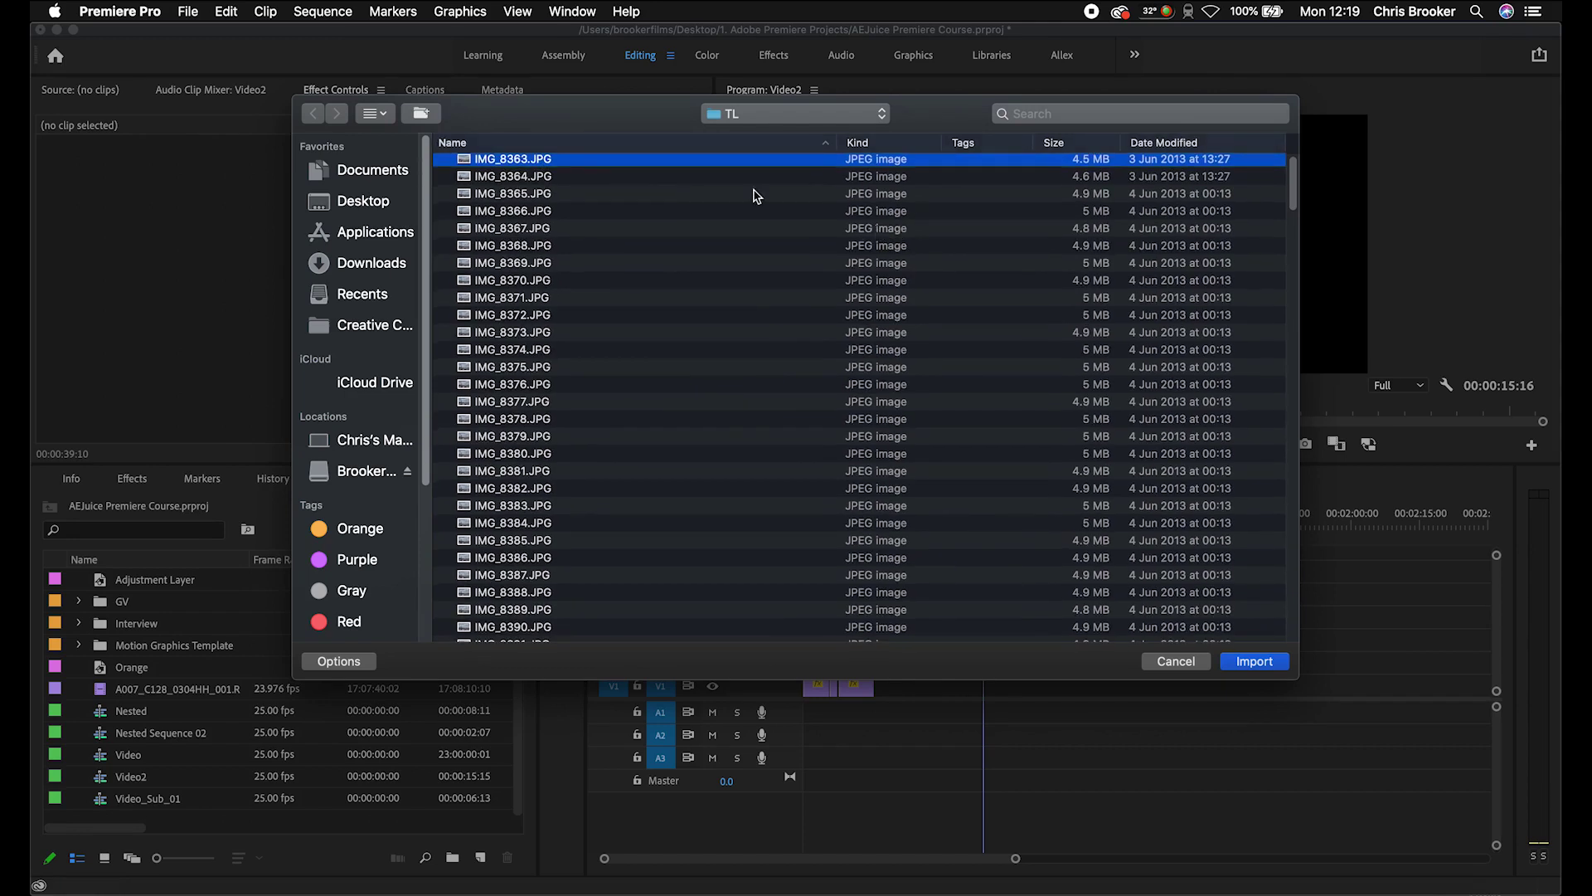
scroll(452, 195, "up", 1)
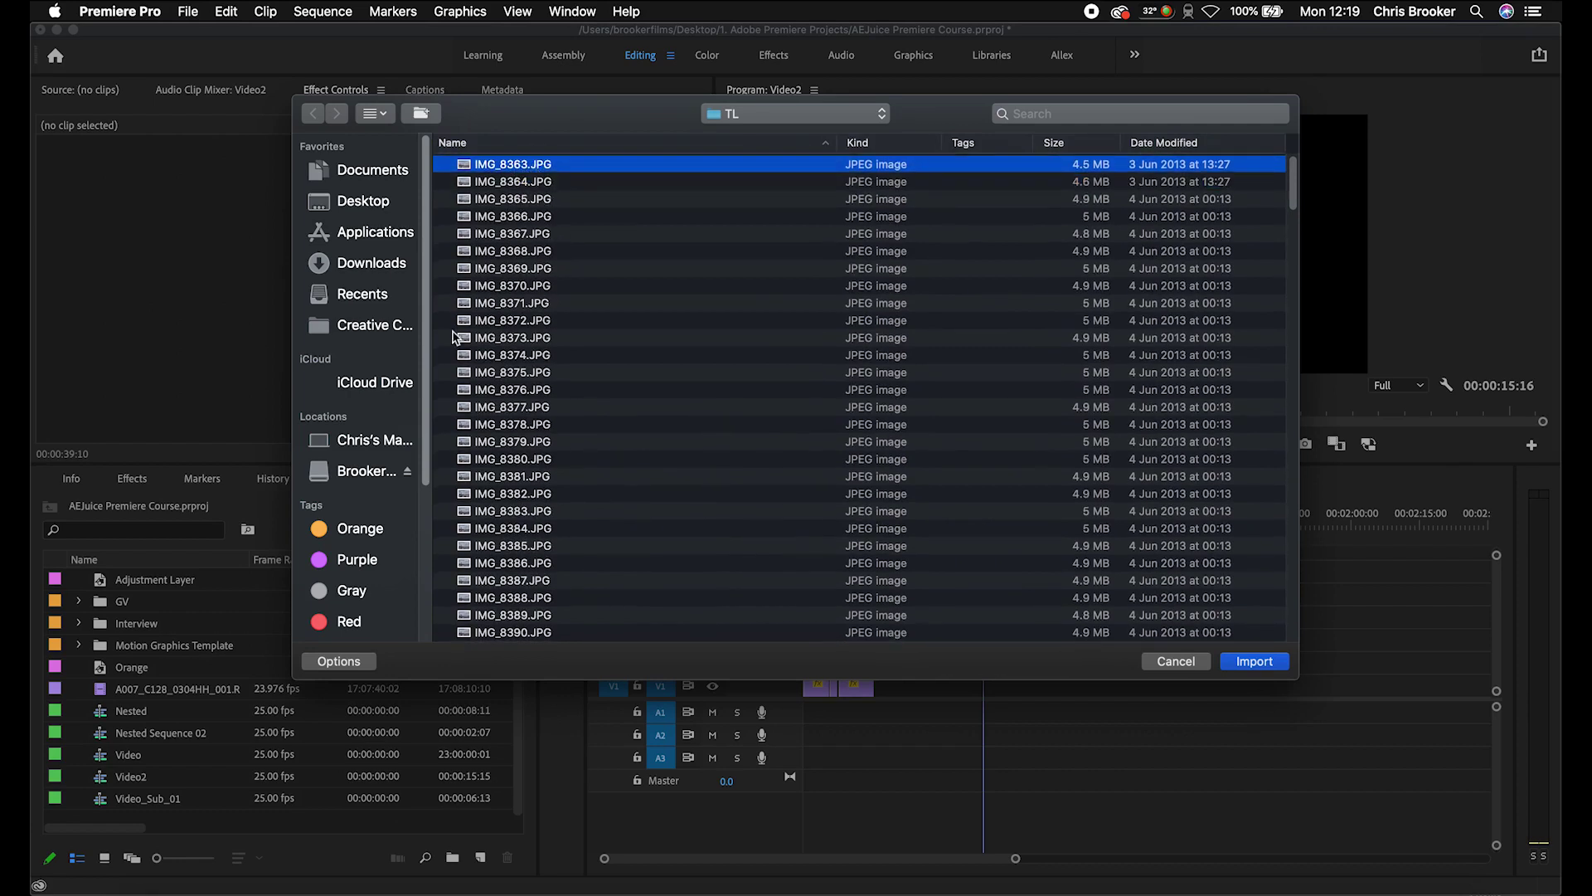
left_click(347, 664)
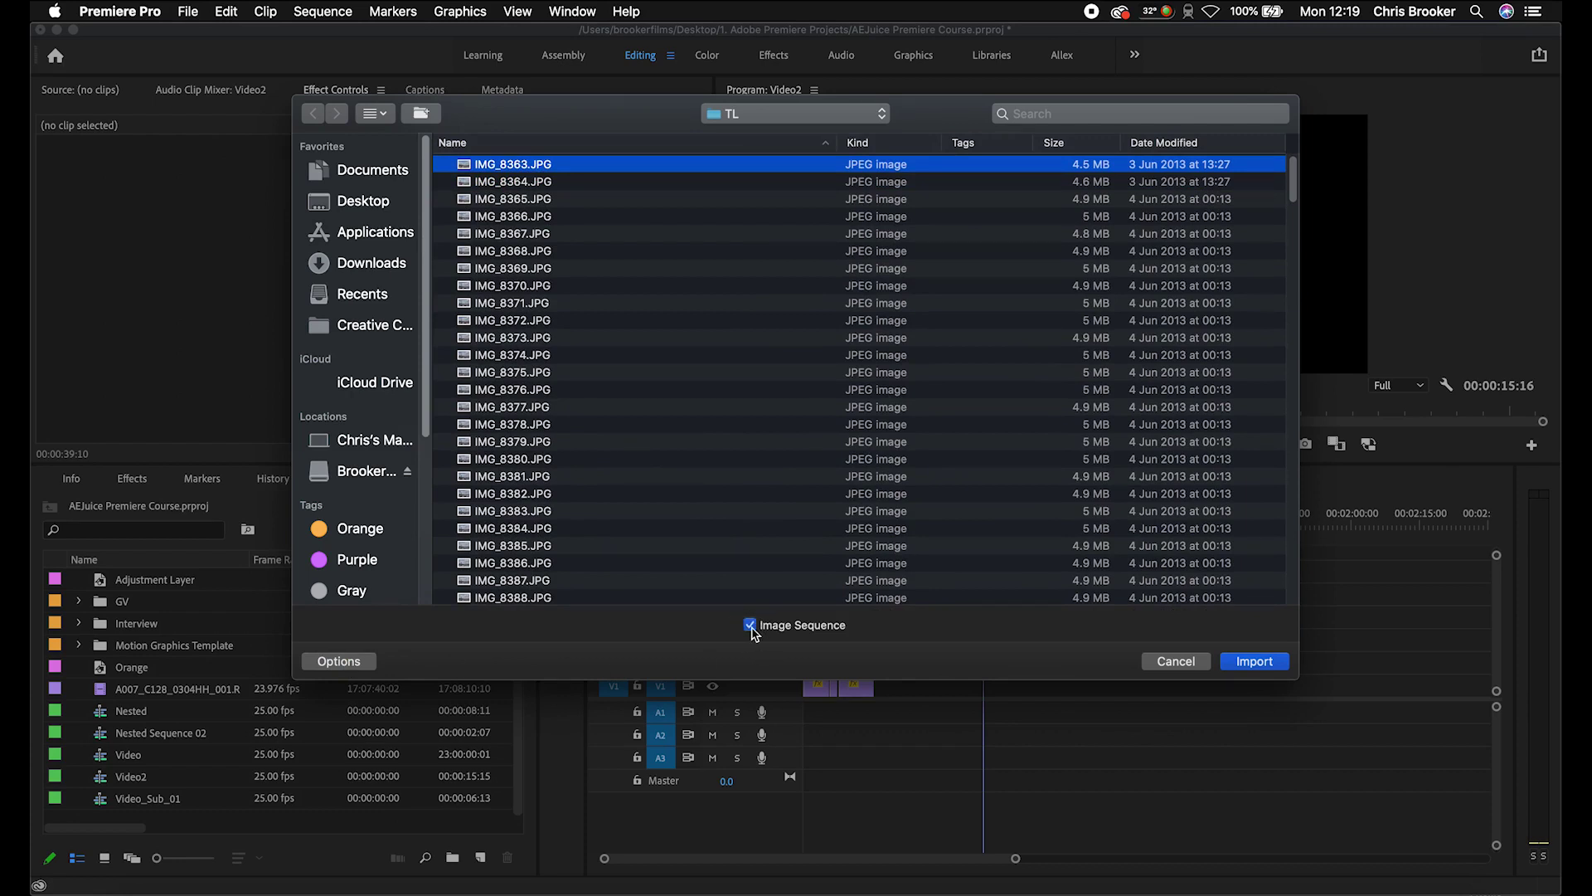
left_click(1252, 670)
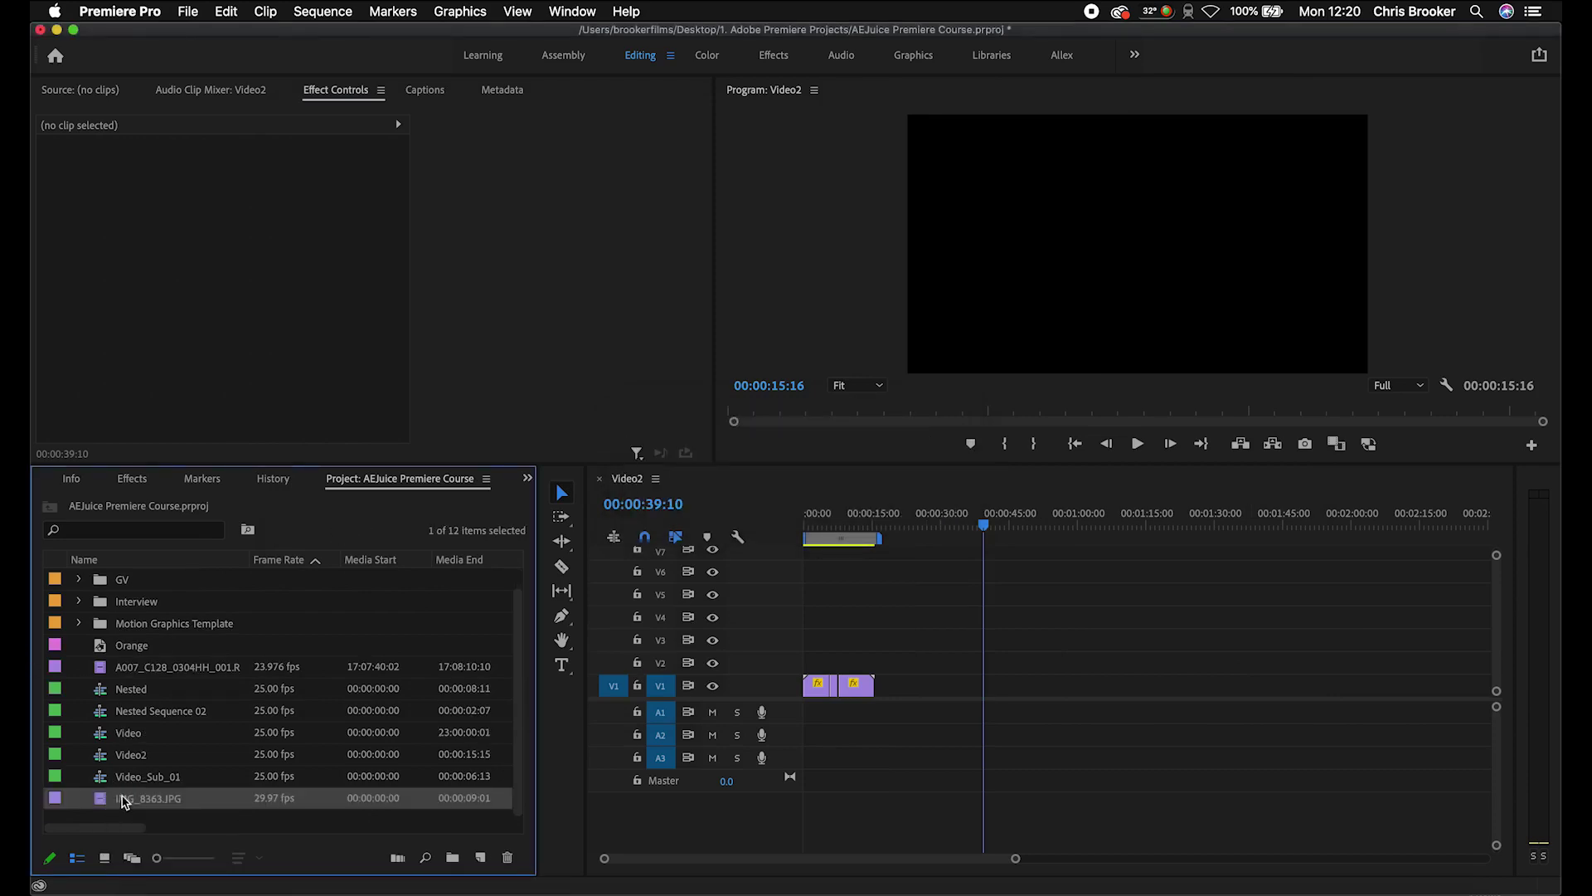
Replace the gym clips on V1 with IMG_8363.JPG and scale it to 37 to fit the skyline.
left_click_drag(98, 804, 923, 681)
key("=")
key("=")
key("=")
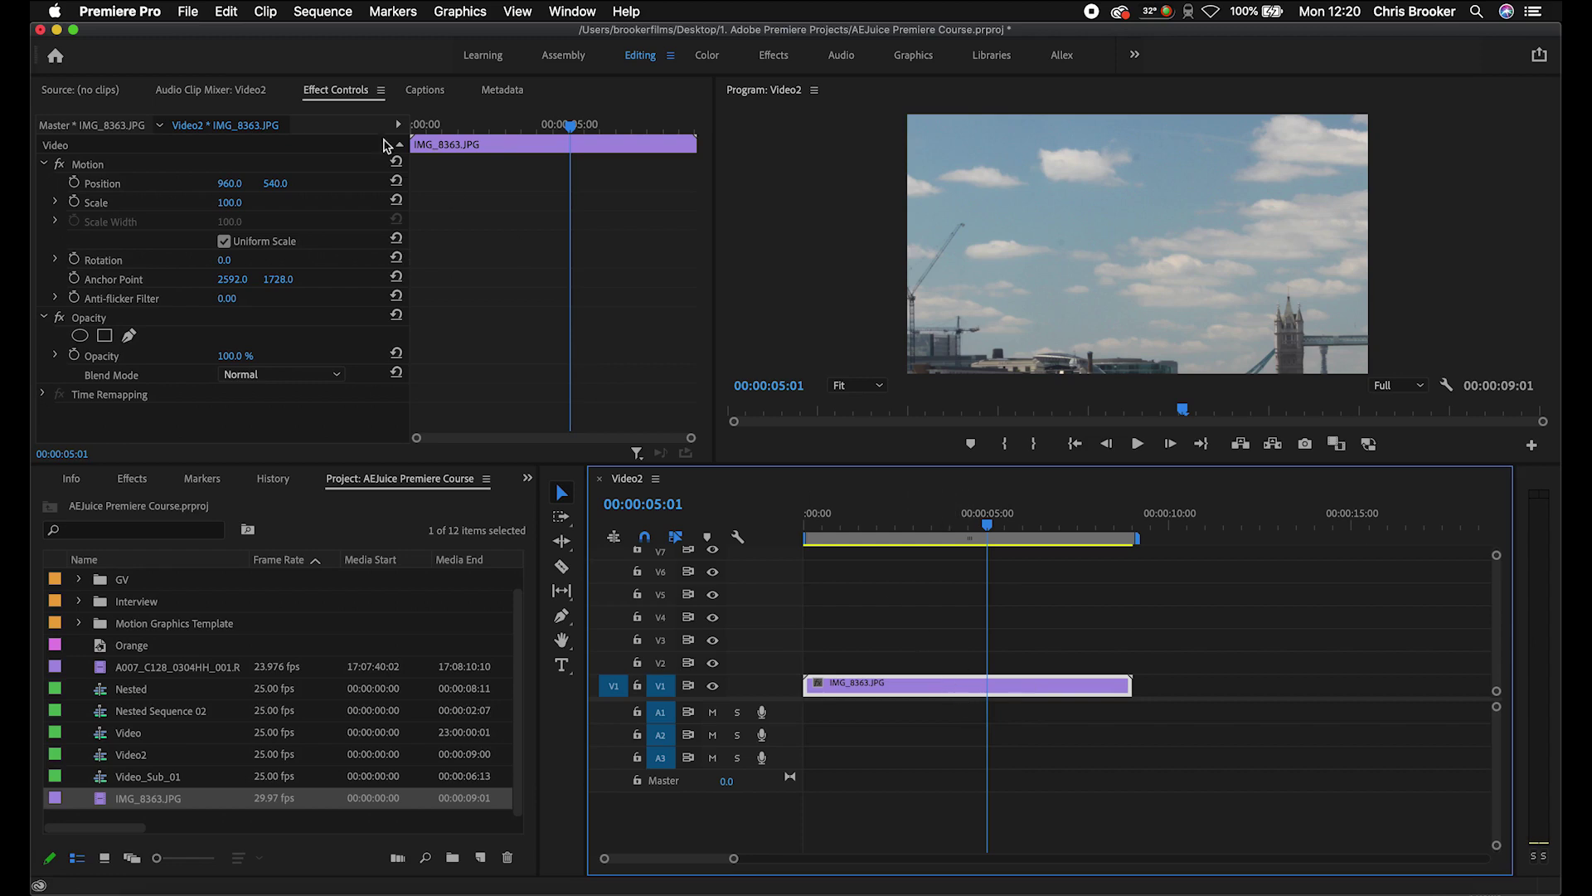
left_click_drag(230, 203, 178, 203)
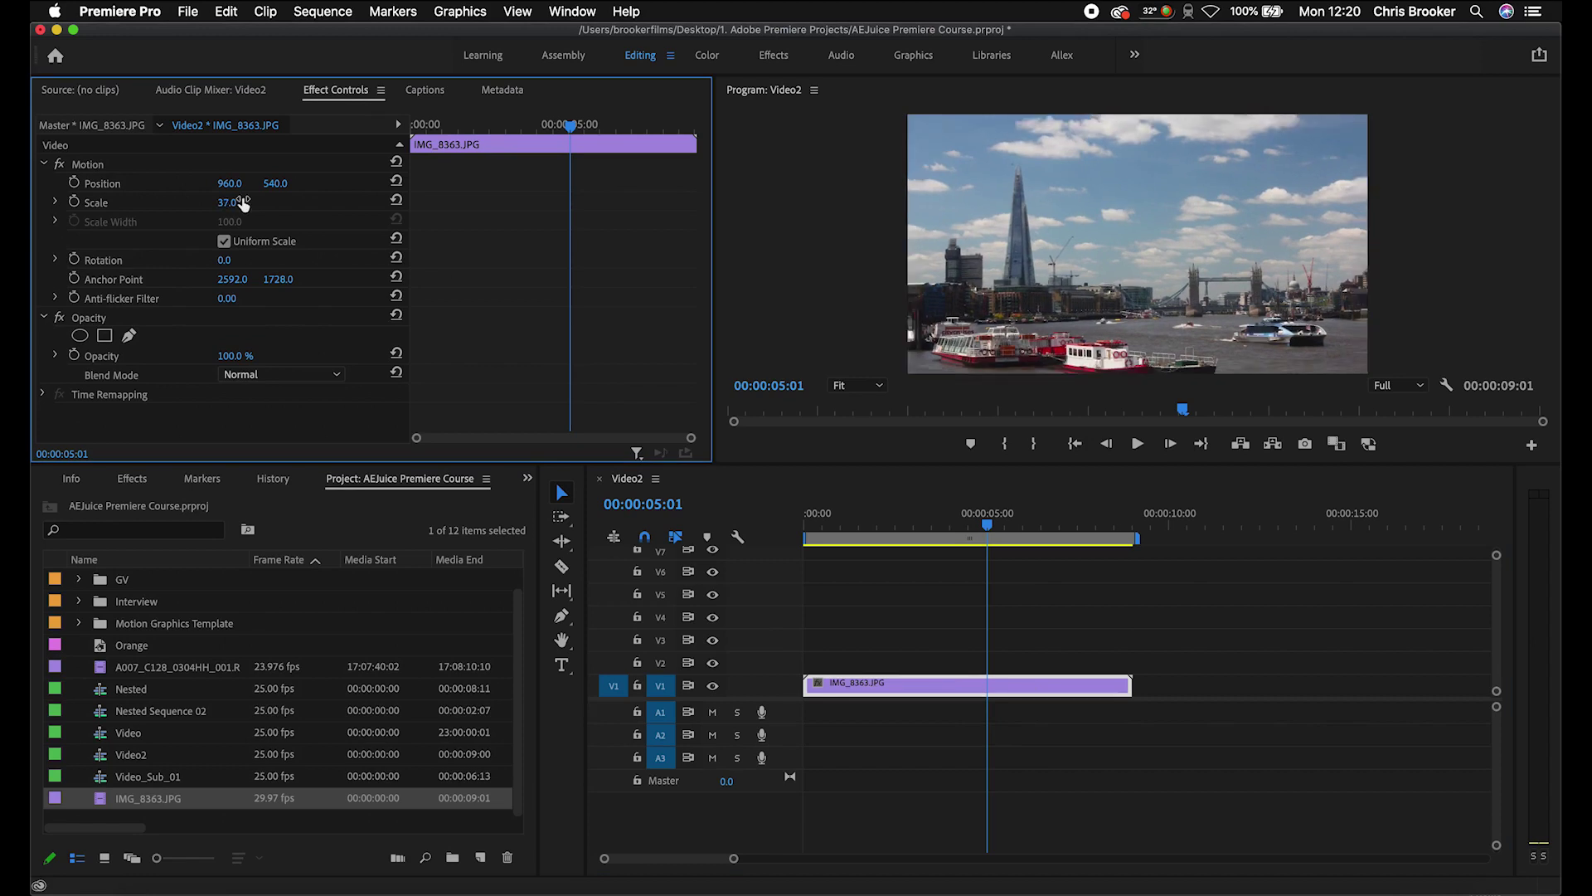
left_click(591, 572)
key("Home")
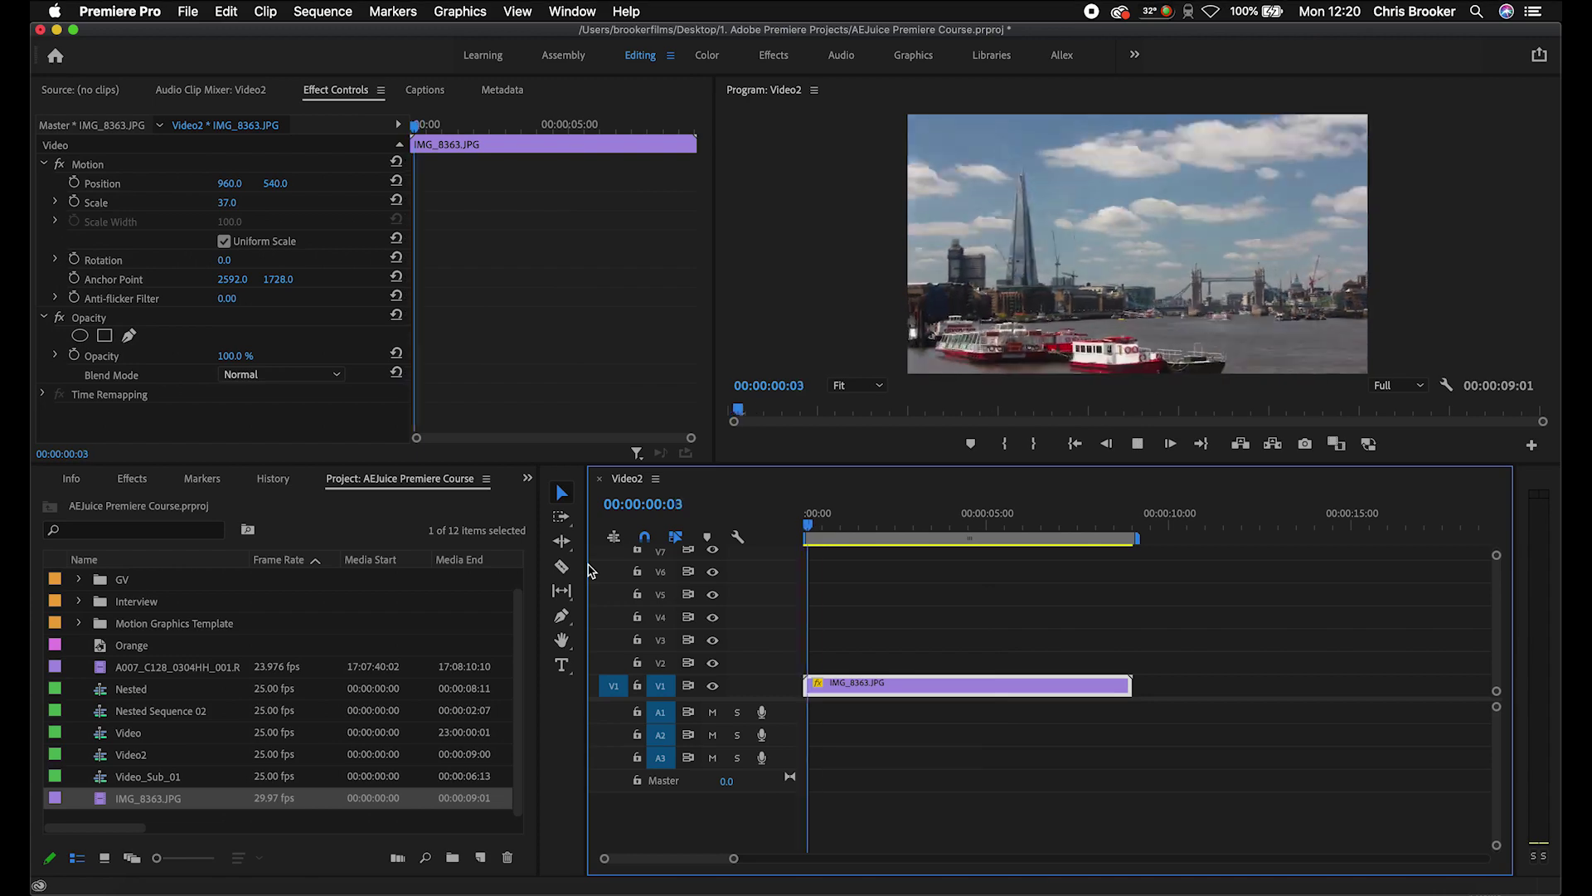
Cut the time-lapse at about 00:00:00:12 and delete the opening piece so it starts at zero.
key("space")
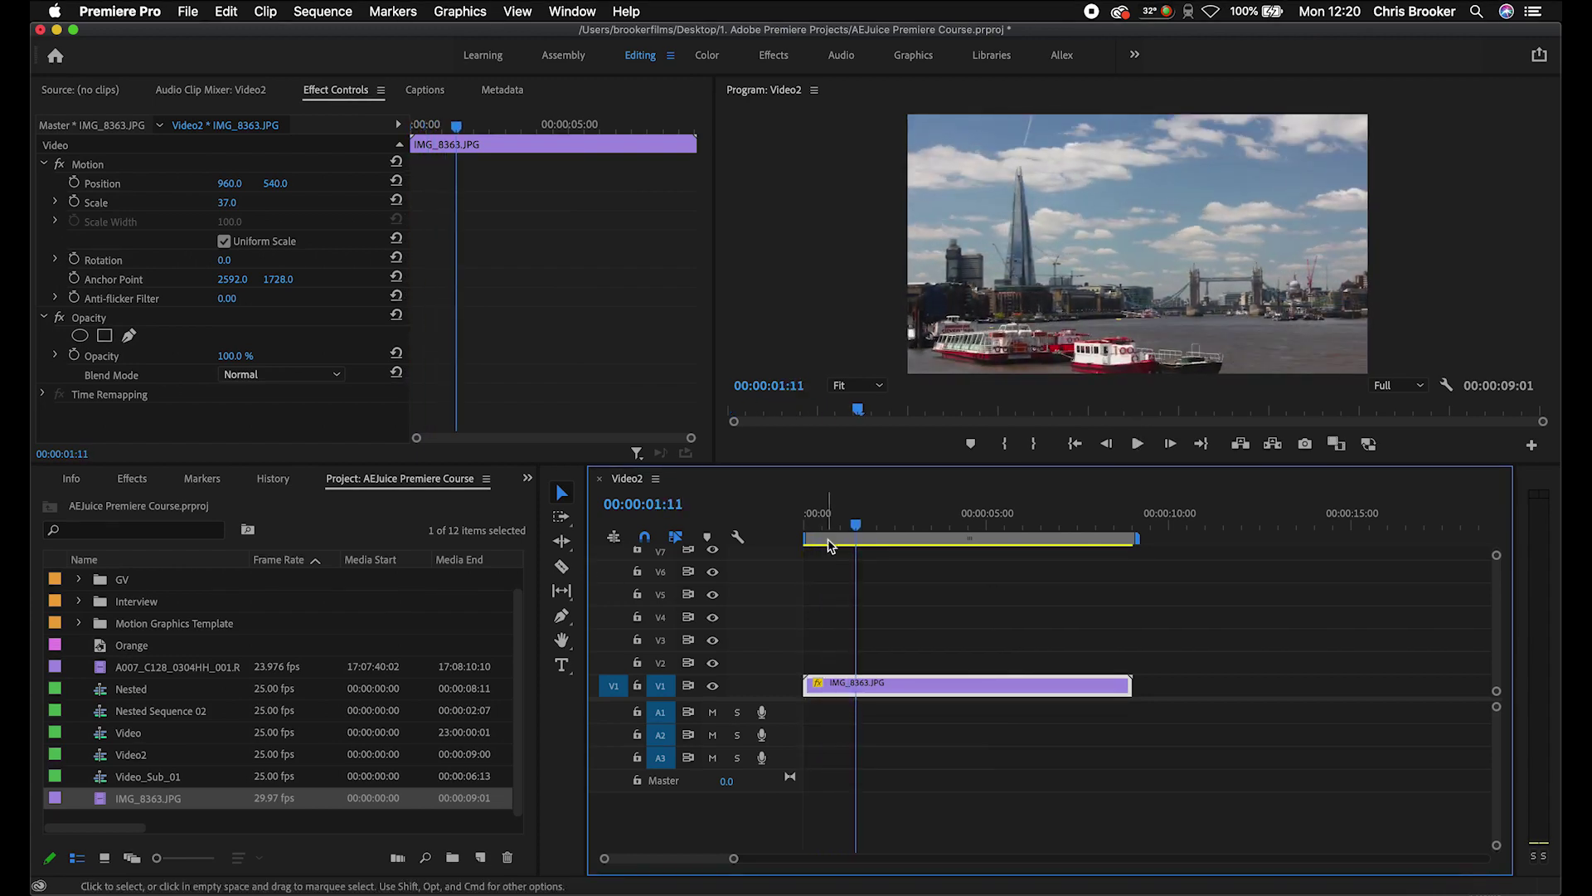
key("Home")
key("=")
key("=")
left_click_drag(801, 527, 864, 528)
key("super+k")
left_click(837, 688)
key("Delete")
left_click(833, 686)
key("Delete")
Play back the trimmed 8:16 sequence and select the clip's Motion effect.
key("Home")
key("backslash")
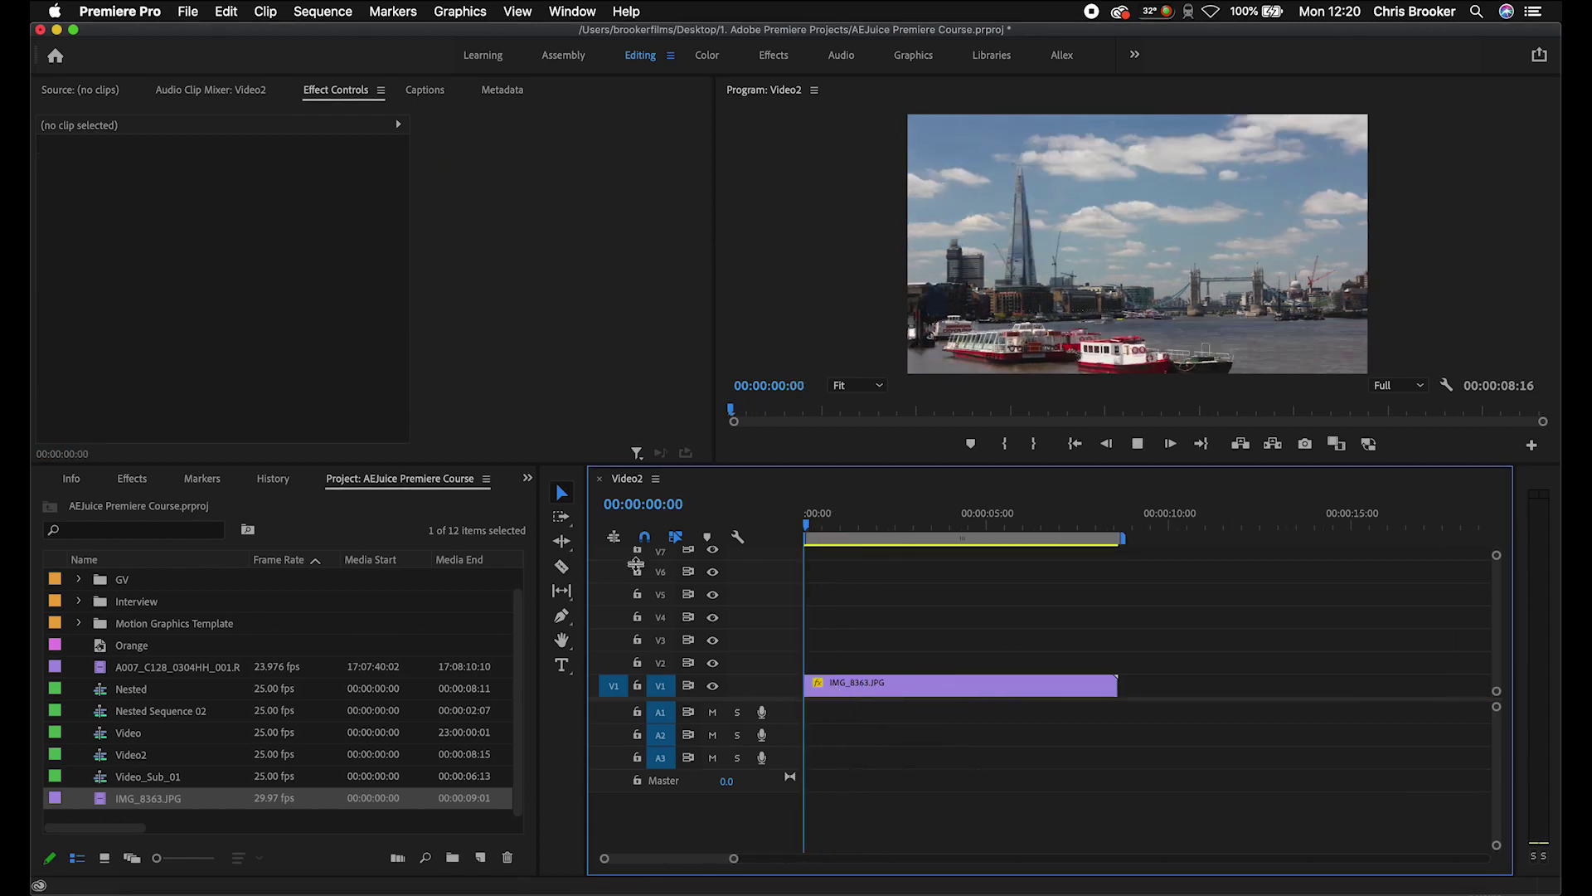
key("space")
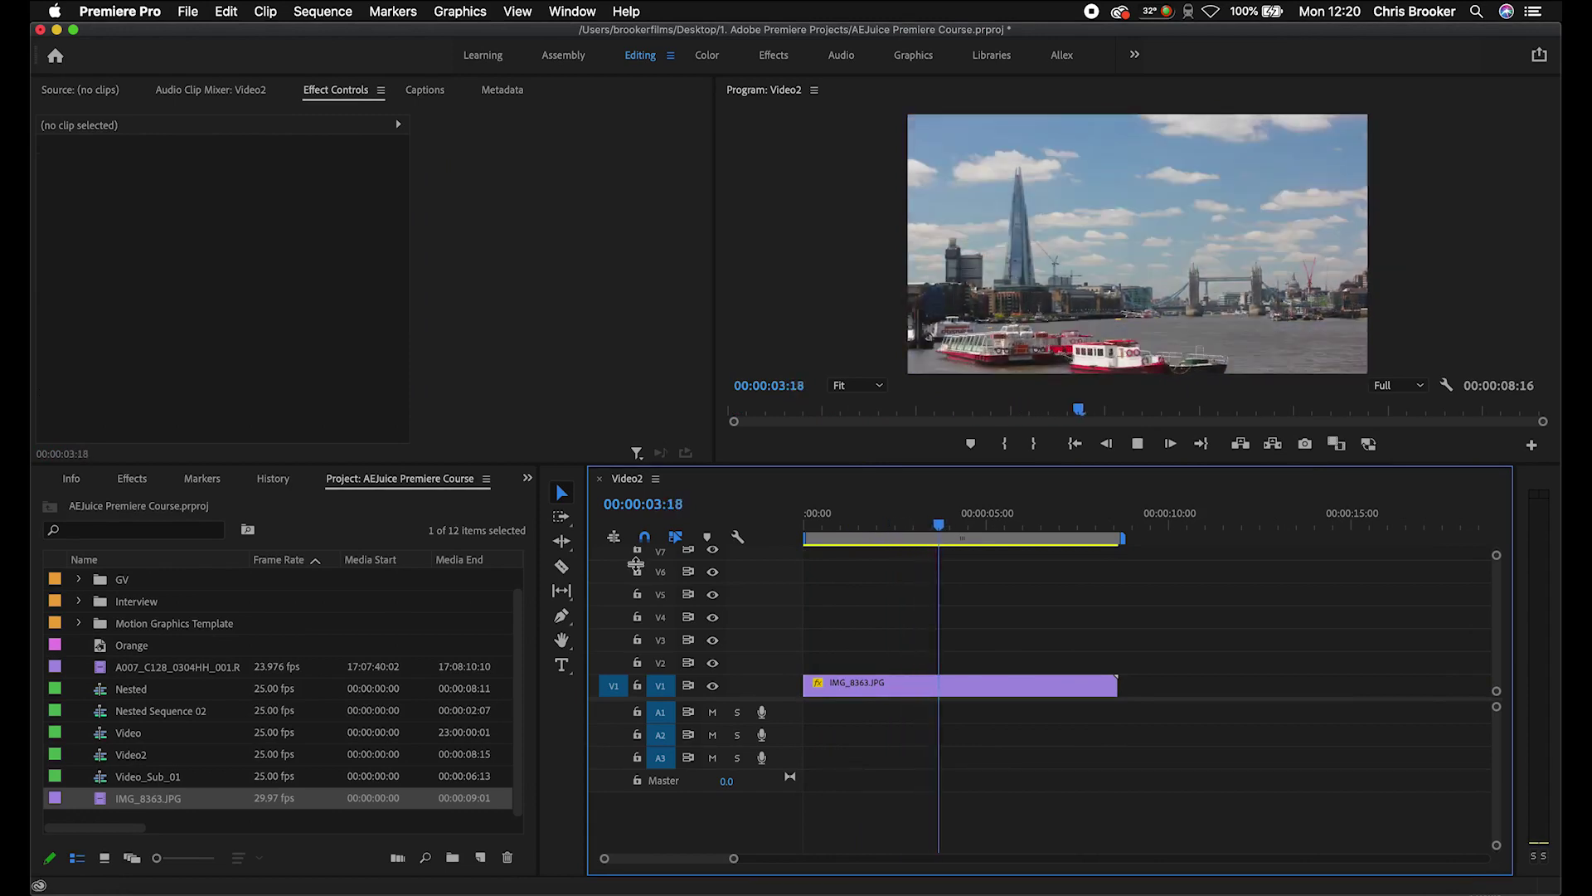
key("space")
left_click(882, 687)
left_click(99, 166)
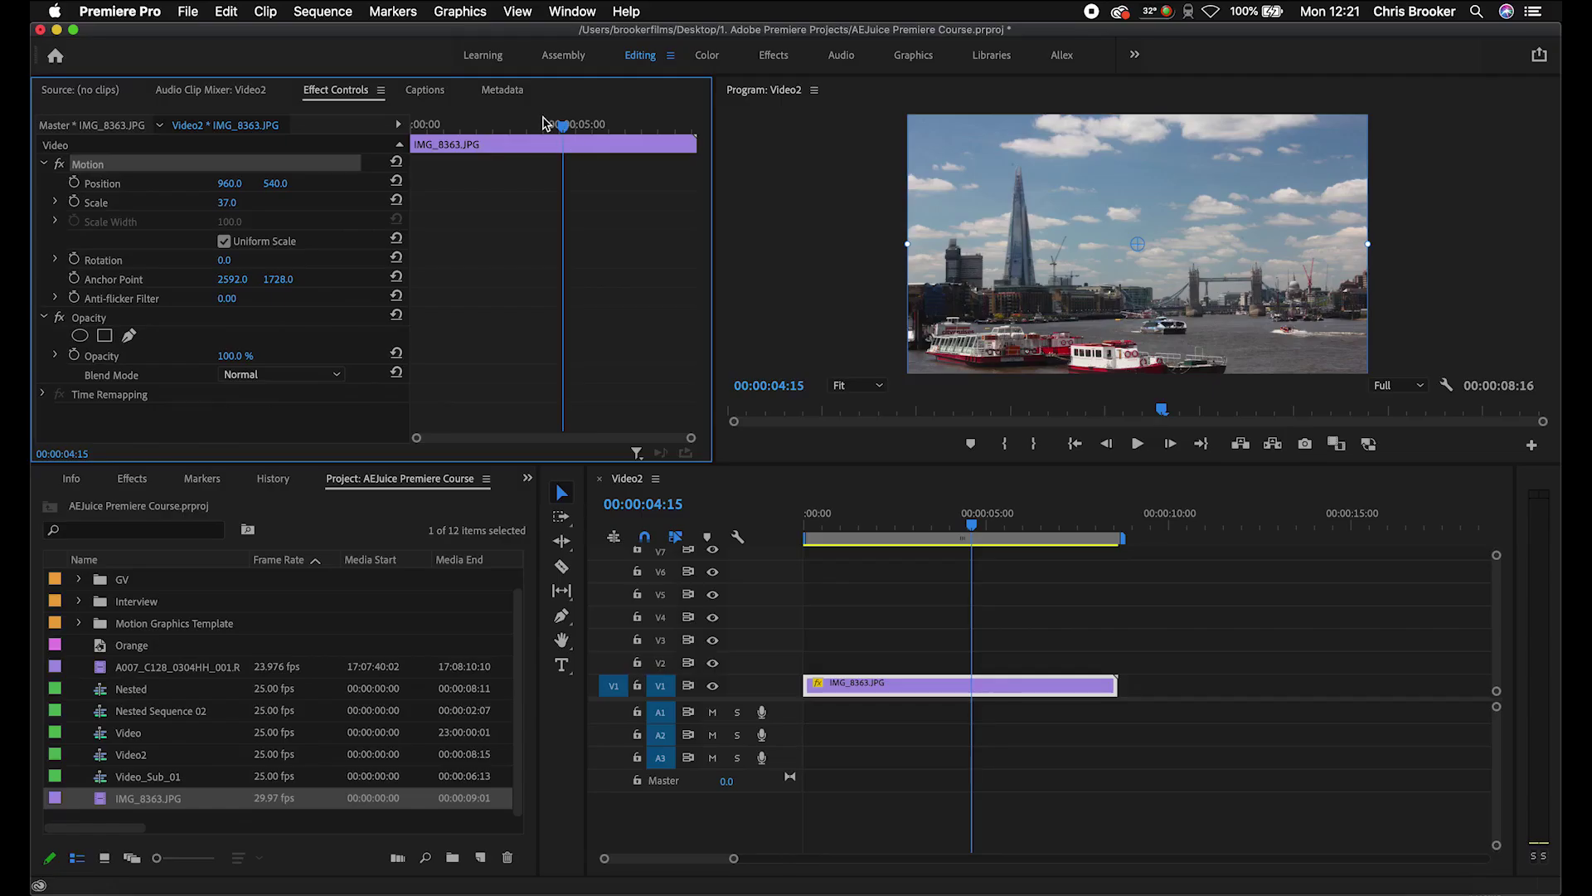
At 00:00:00:00, set starting Position and Scale keyframes on the time-lapse.
left_click_drag(545, 123, 392, 145)
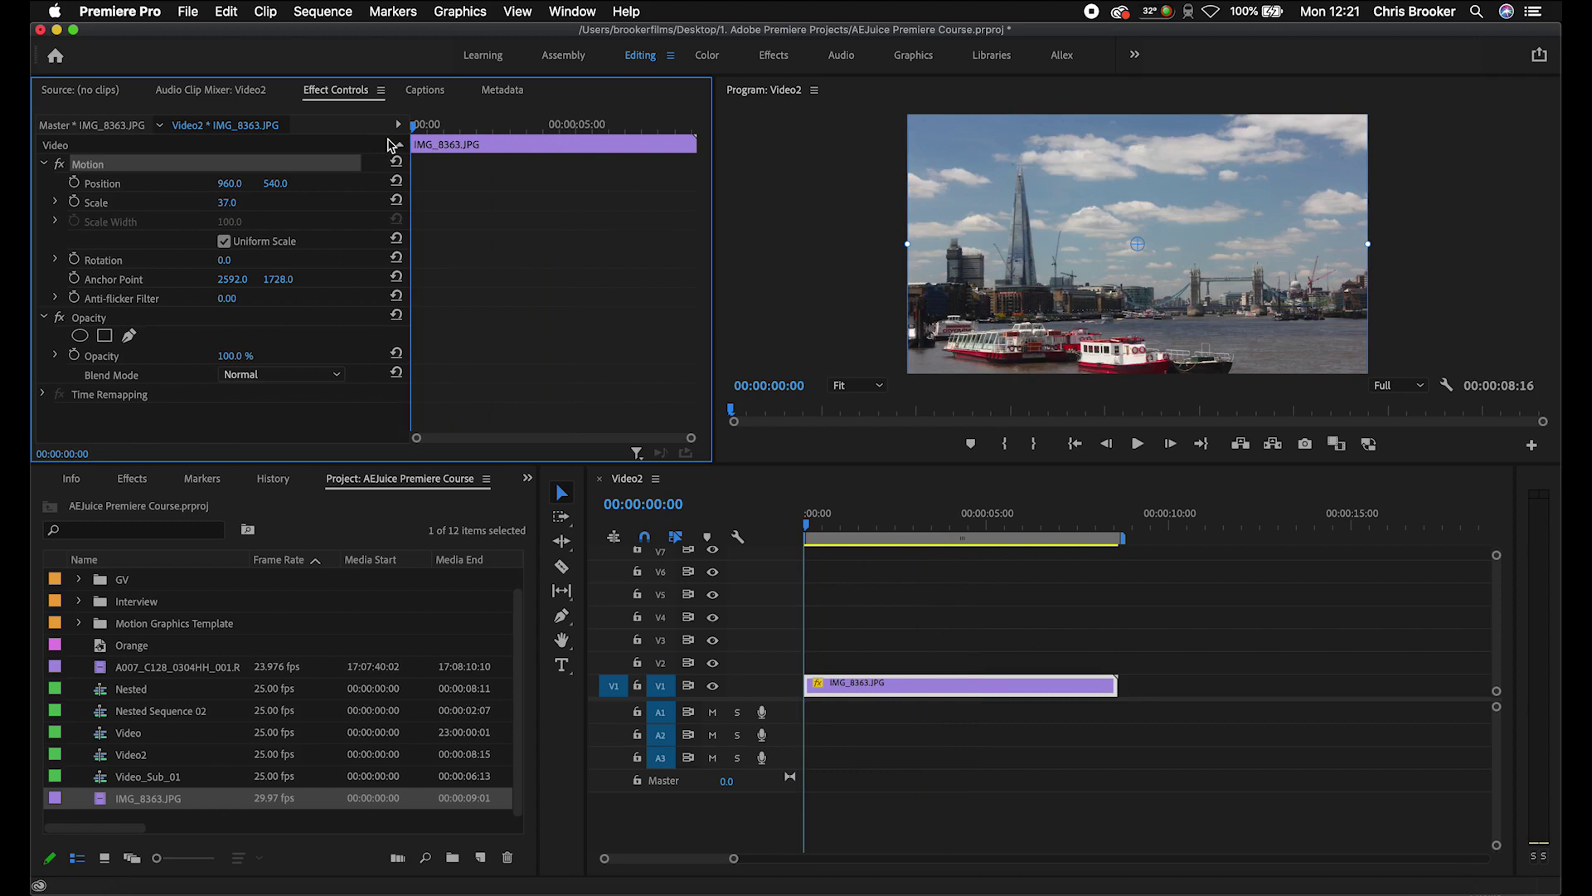
left_click(74, 184)
left_click(74, 203)
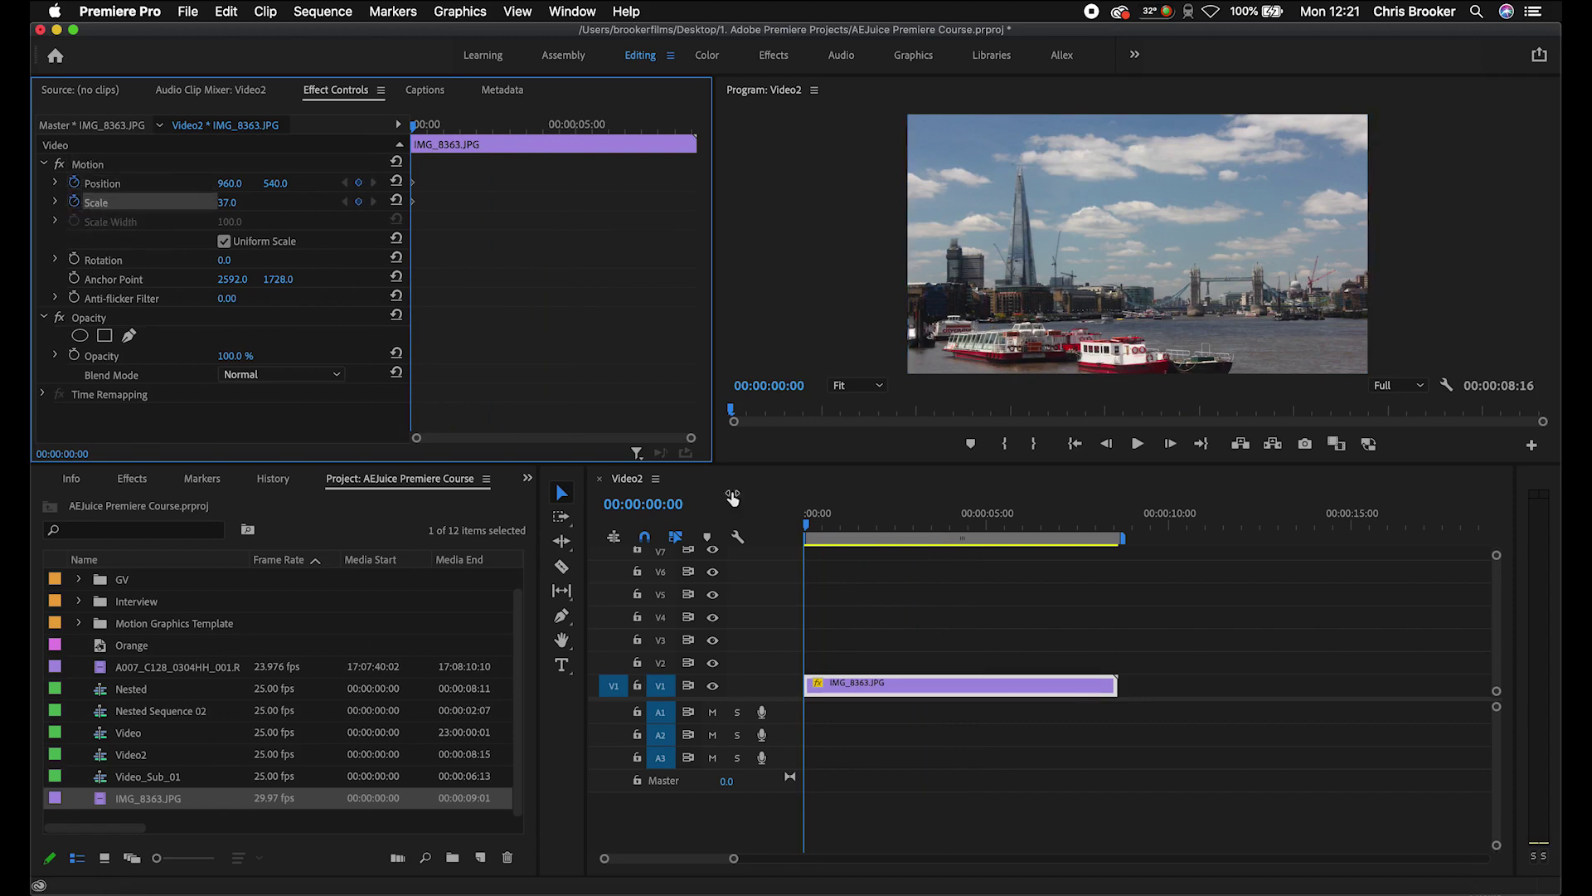
Move the playhead to the clip's last frame, 00:00:08:04.
left_click(1105, 521)
left_click_drag(1107, 521, 1122, 522)
left_click(1104, 523)
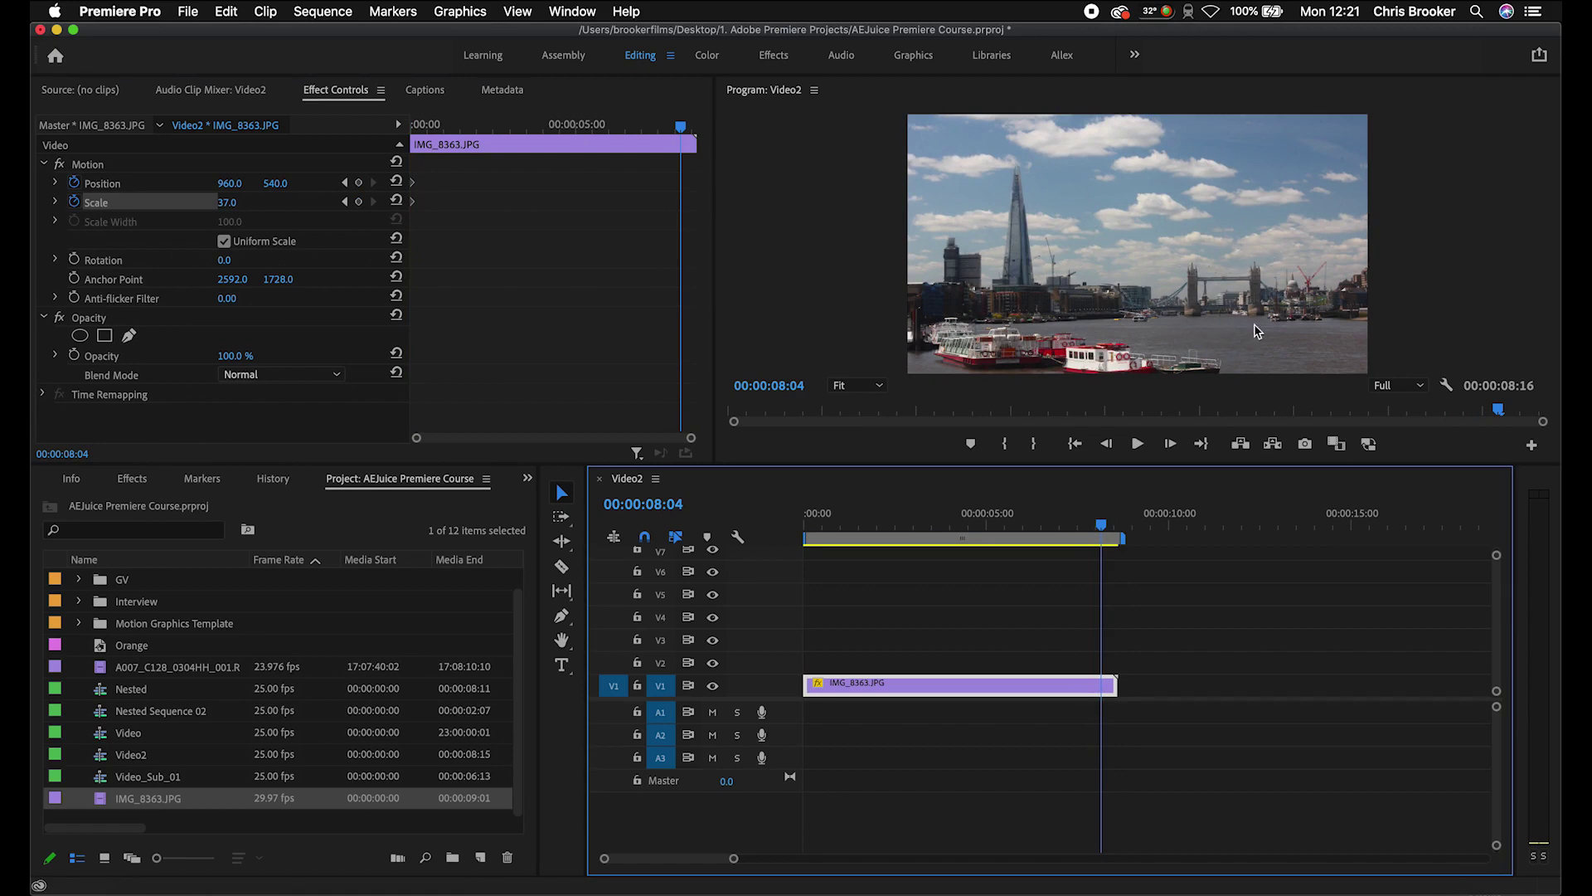
At 00:00:08:04, scale the time-lapse to about 91.8 and reposition it onto Tower Bridge.
left_click_drag(243, 213, 291, 212)
left_click_drag(1138, 274, 924, 174)
left_click_drag(227, 183, 238, 184)
left_click_drag(633, 167, 708, 214)
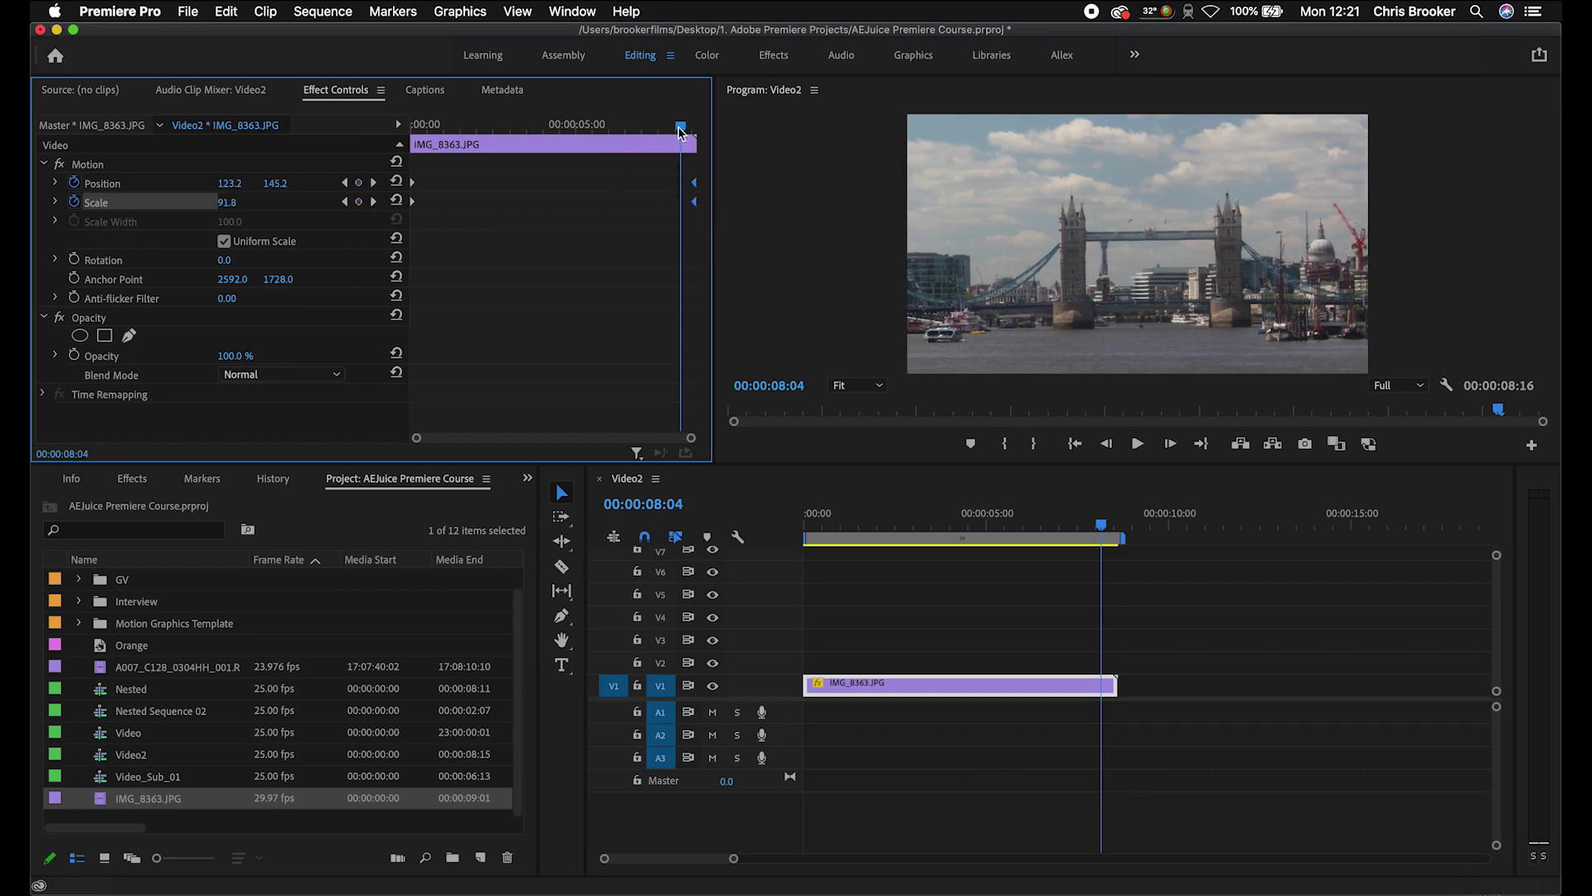
left_click_drag(680, 132, 307, 182)
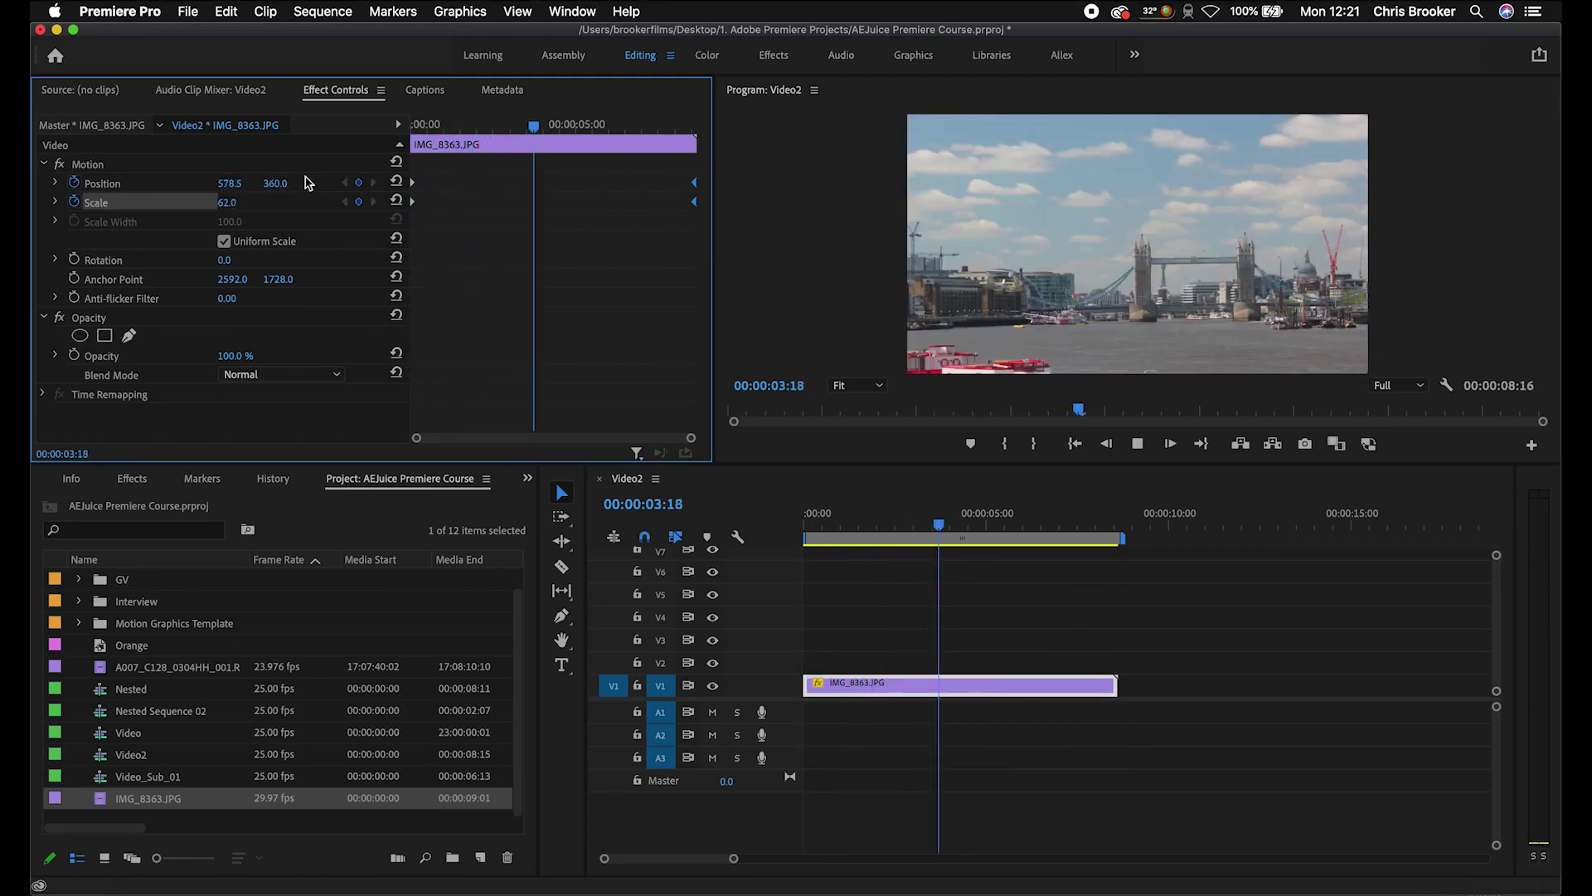
Drag the end Position and Scale keyframes to the clip's last frame and scrub to preview the zoom.
left_click(572, 124)
left_click_drag(573, 125, 529, 126)
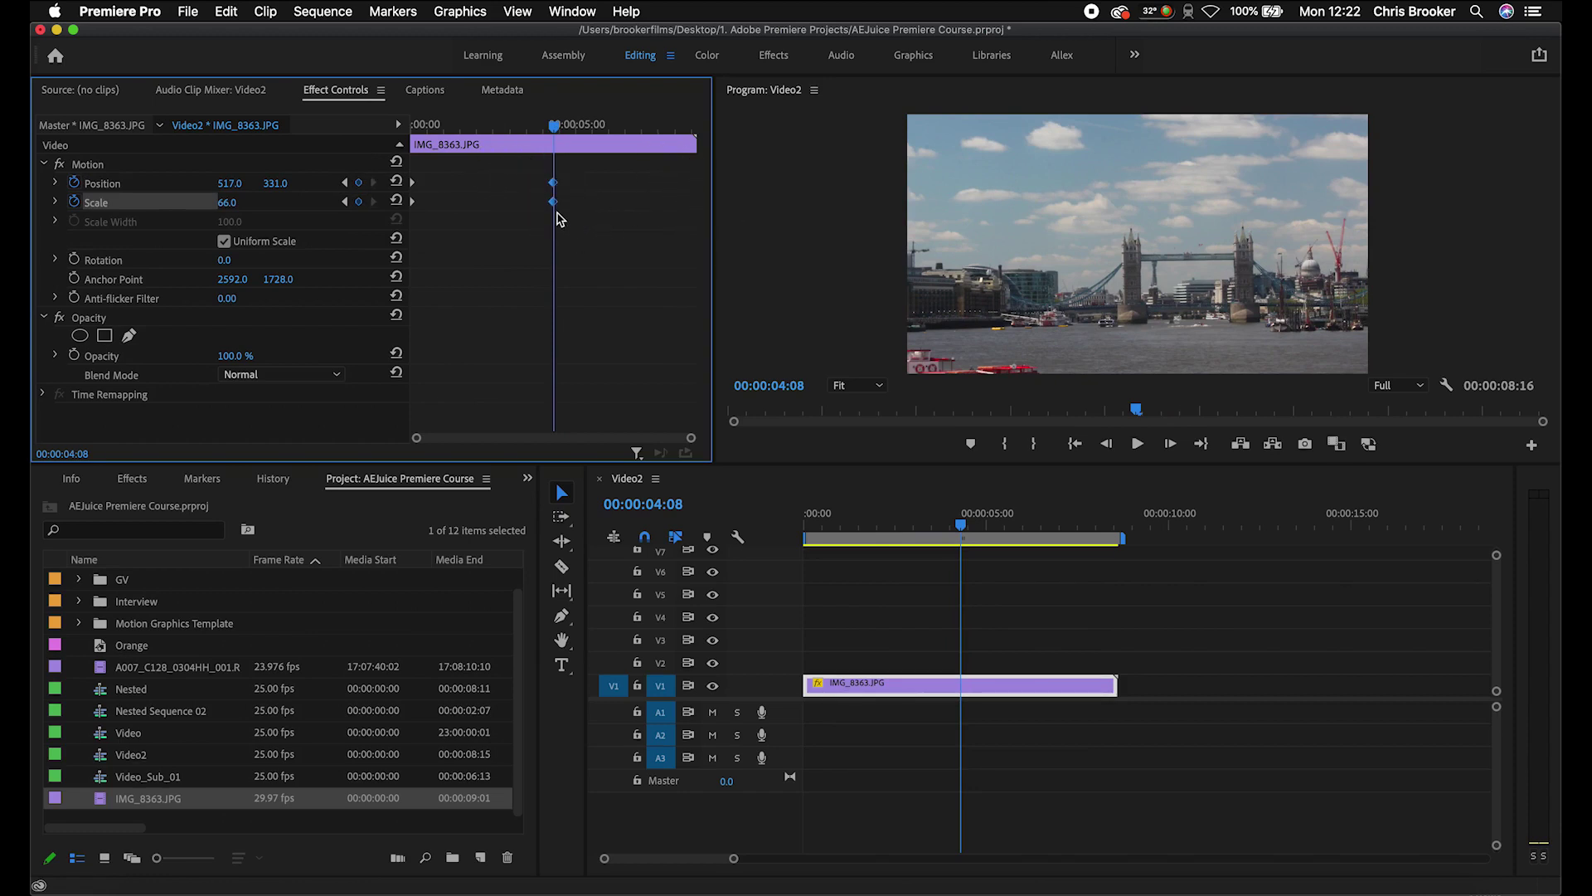
left_click_drag(565, 206, 710, 218)
left_click_drag(543, 124, 357, 138)
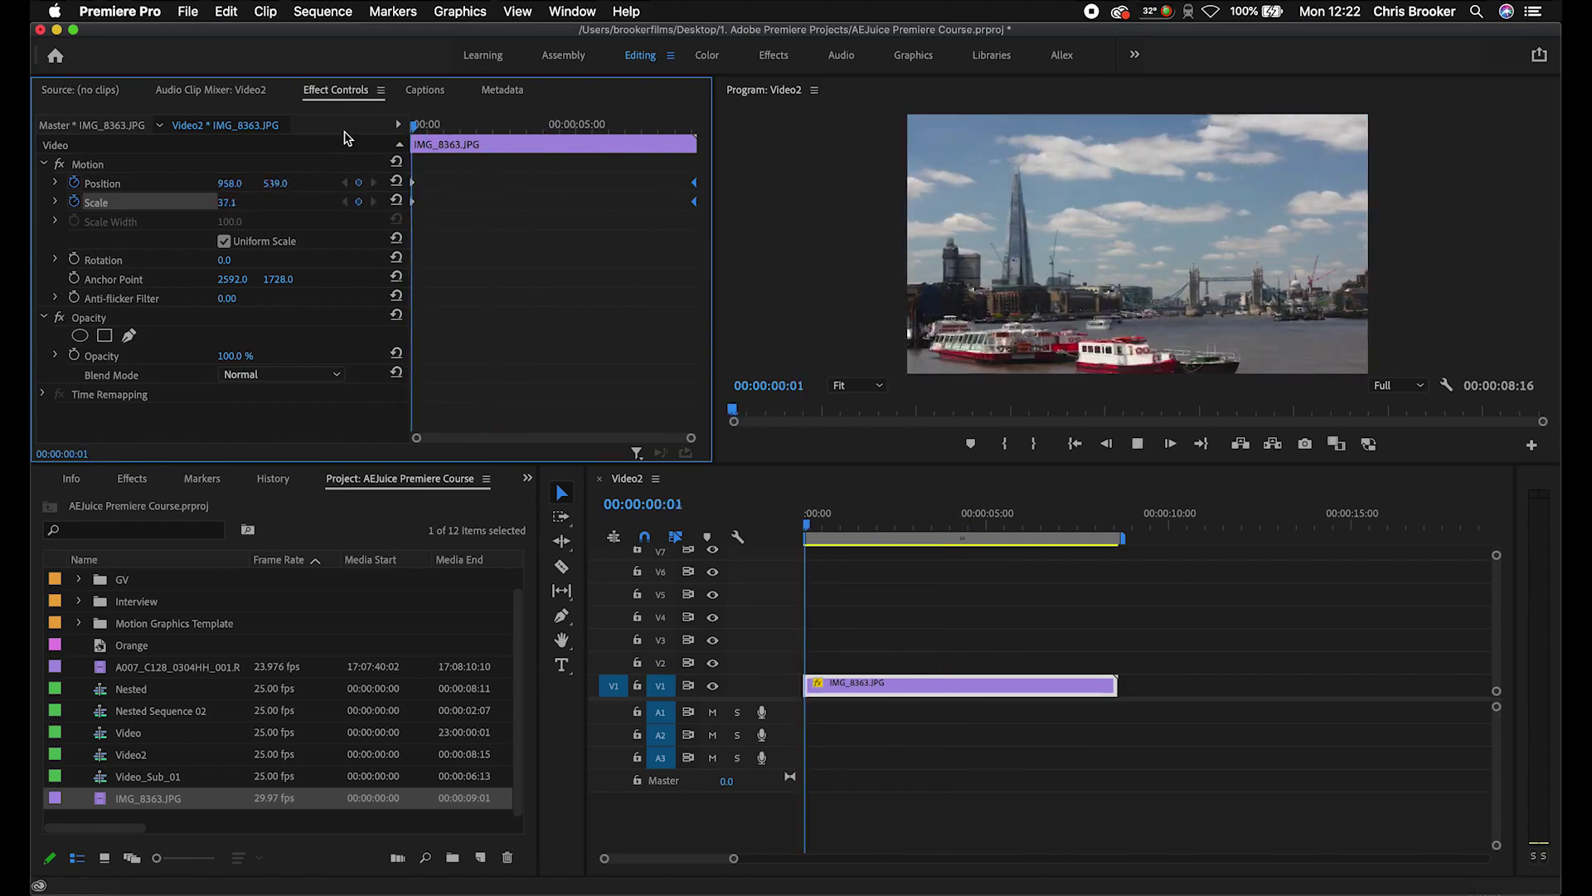